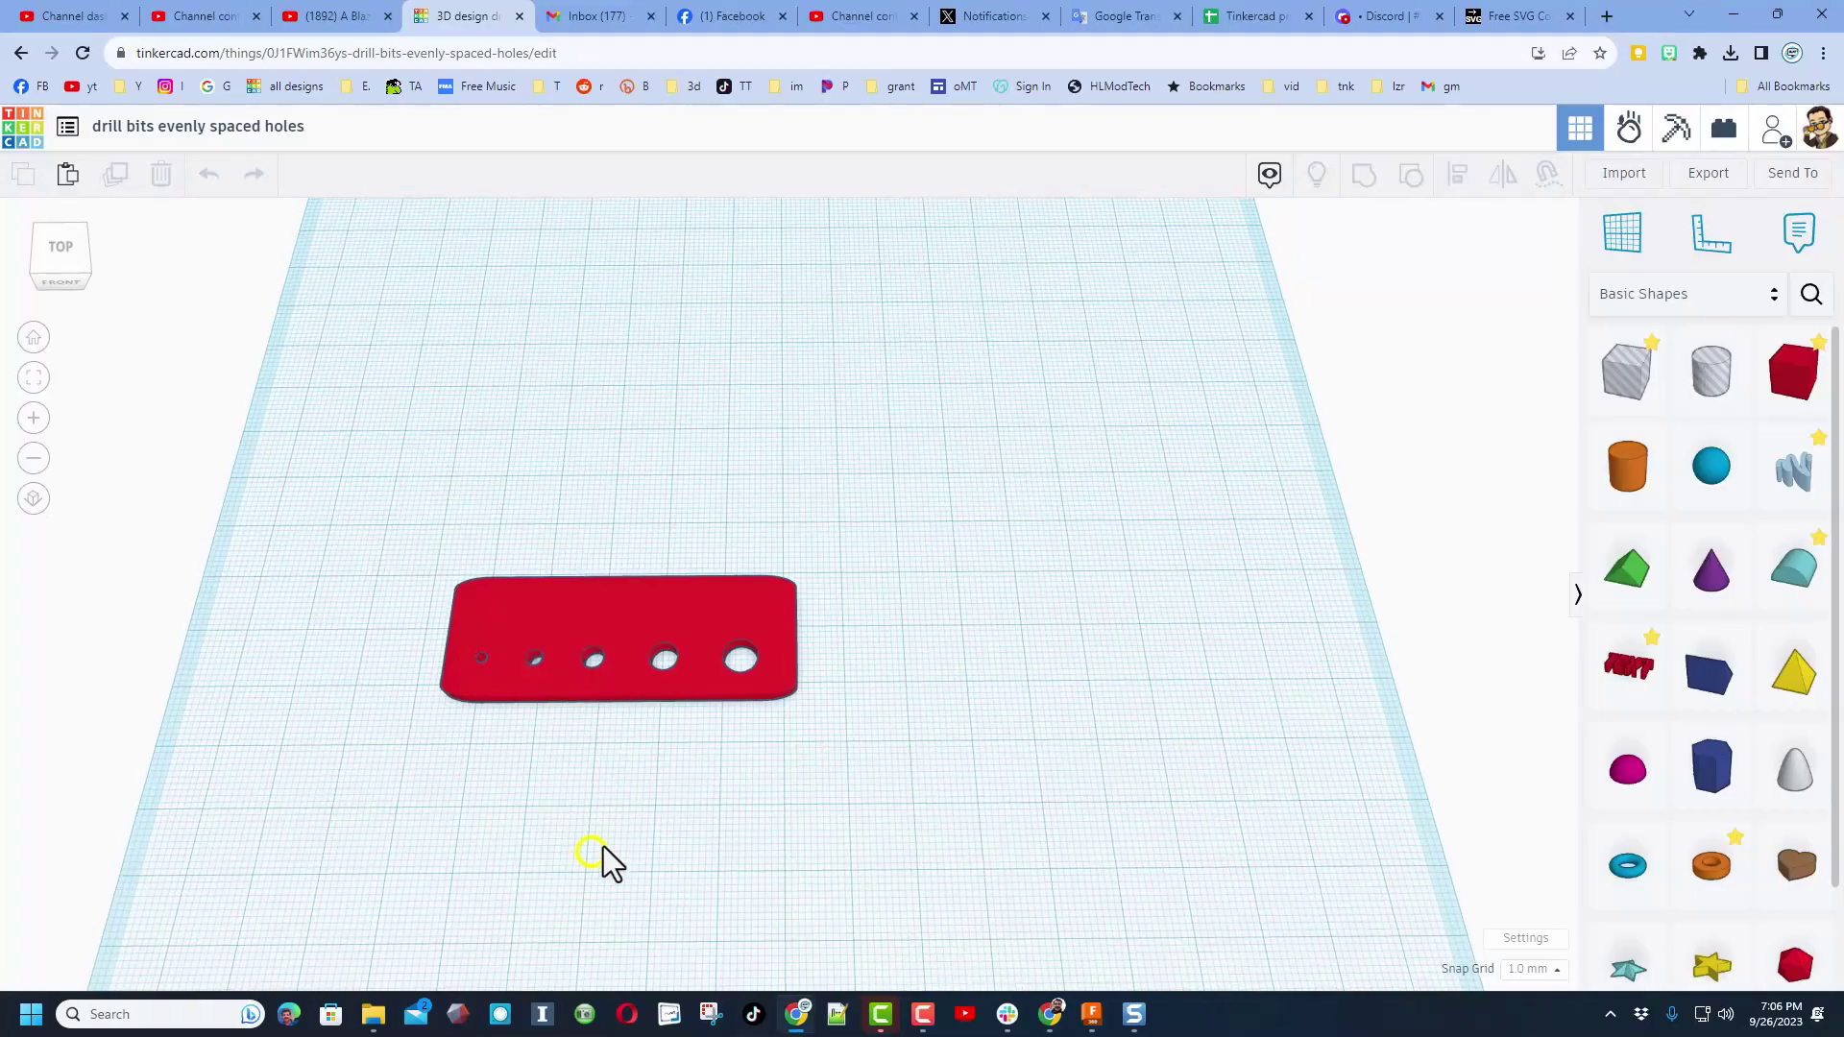
- Orbit the view slightly and select the red plate with five holes
mouse_move(603, 845)
right_mouse_down()
mouse_move(682, 811)
mouse_move(614, 805)
mouse_move(588, 824)
right_mouse_up()
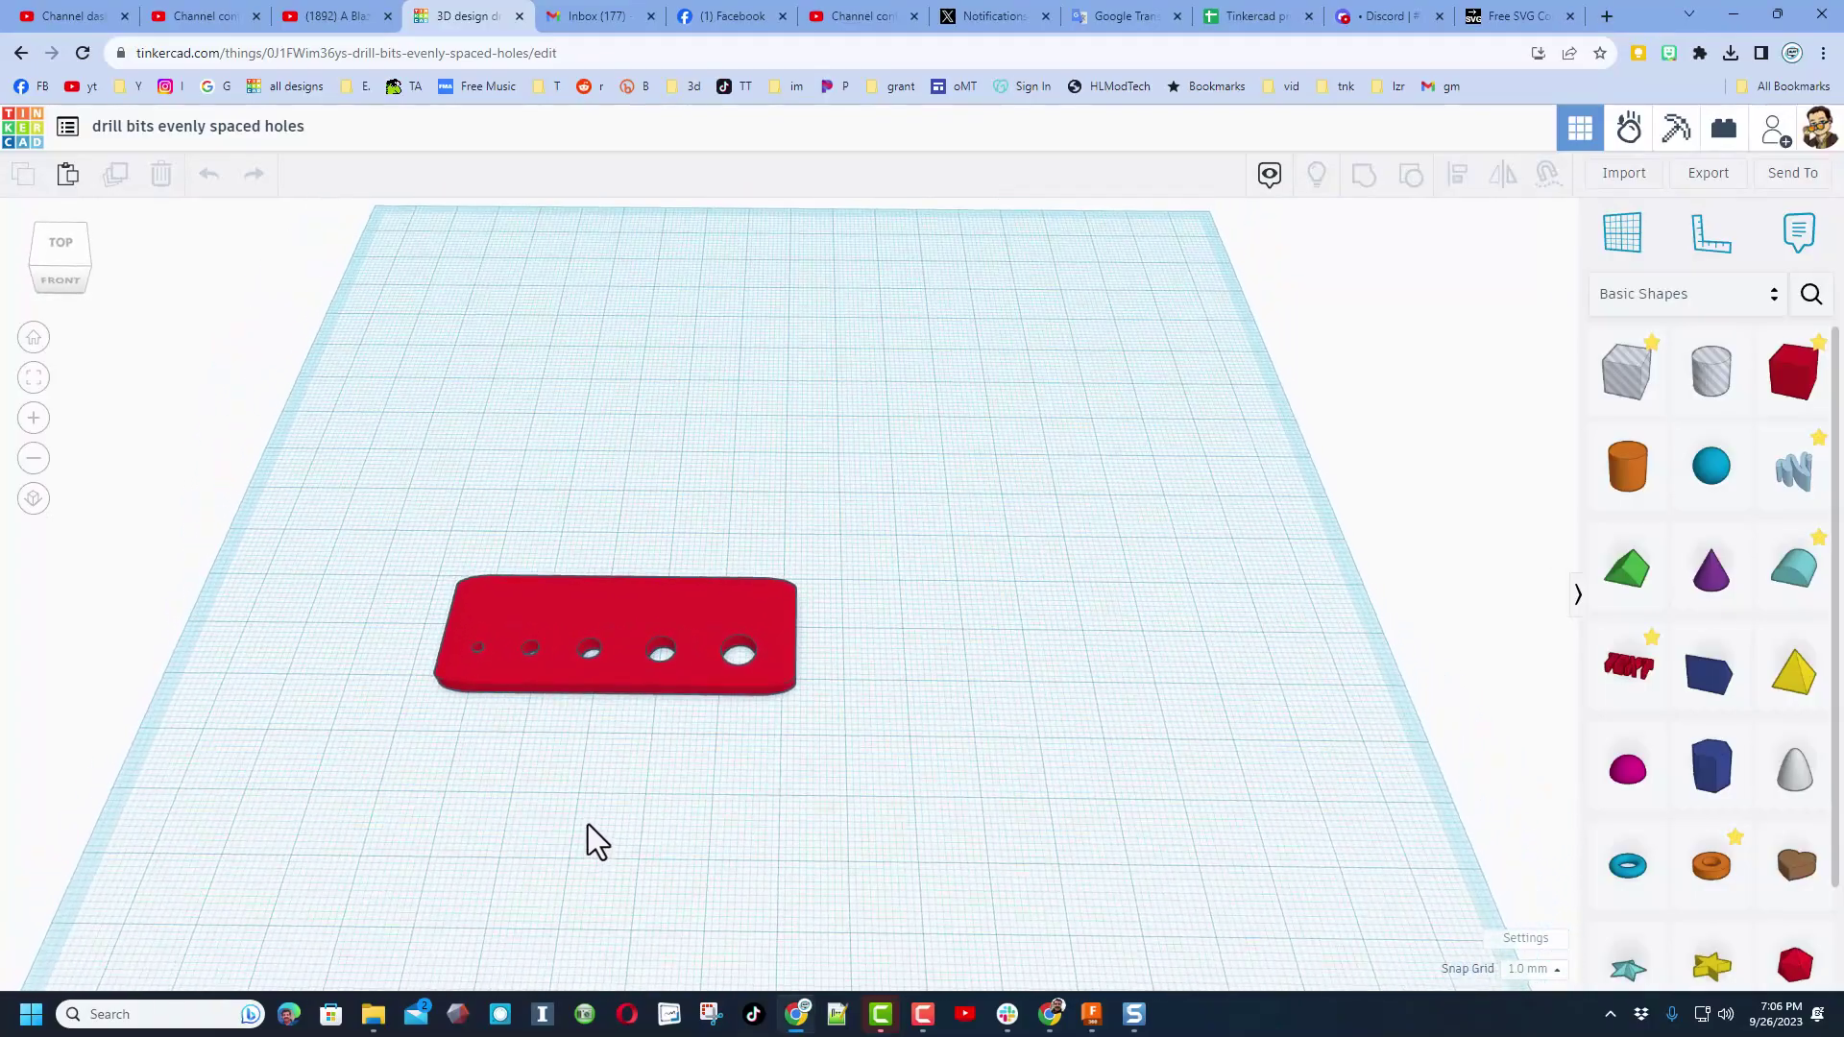
left_click(604, 620)
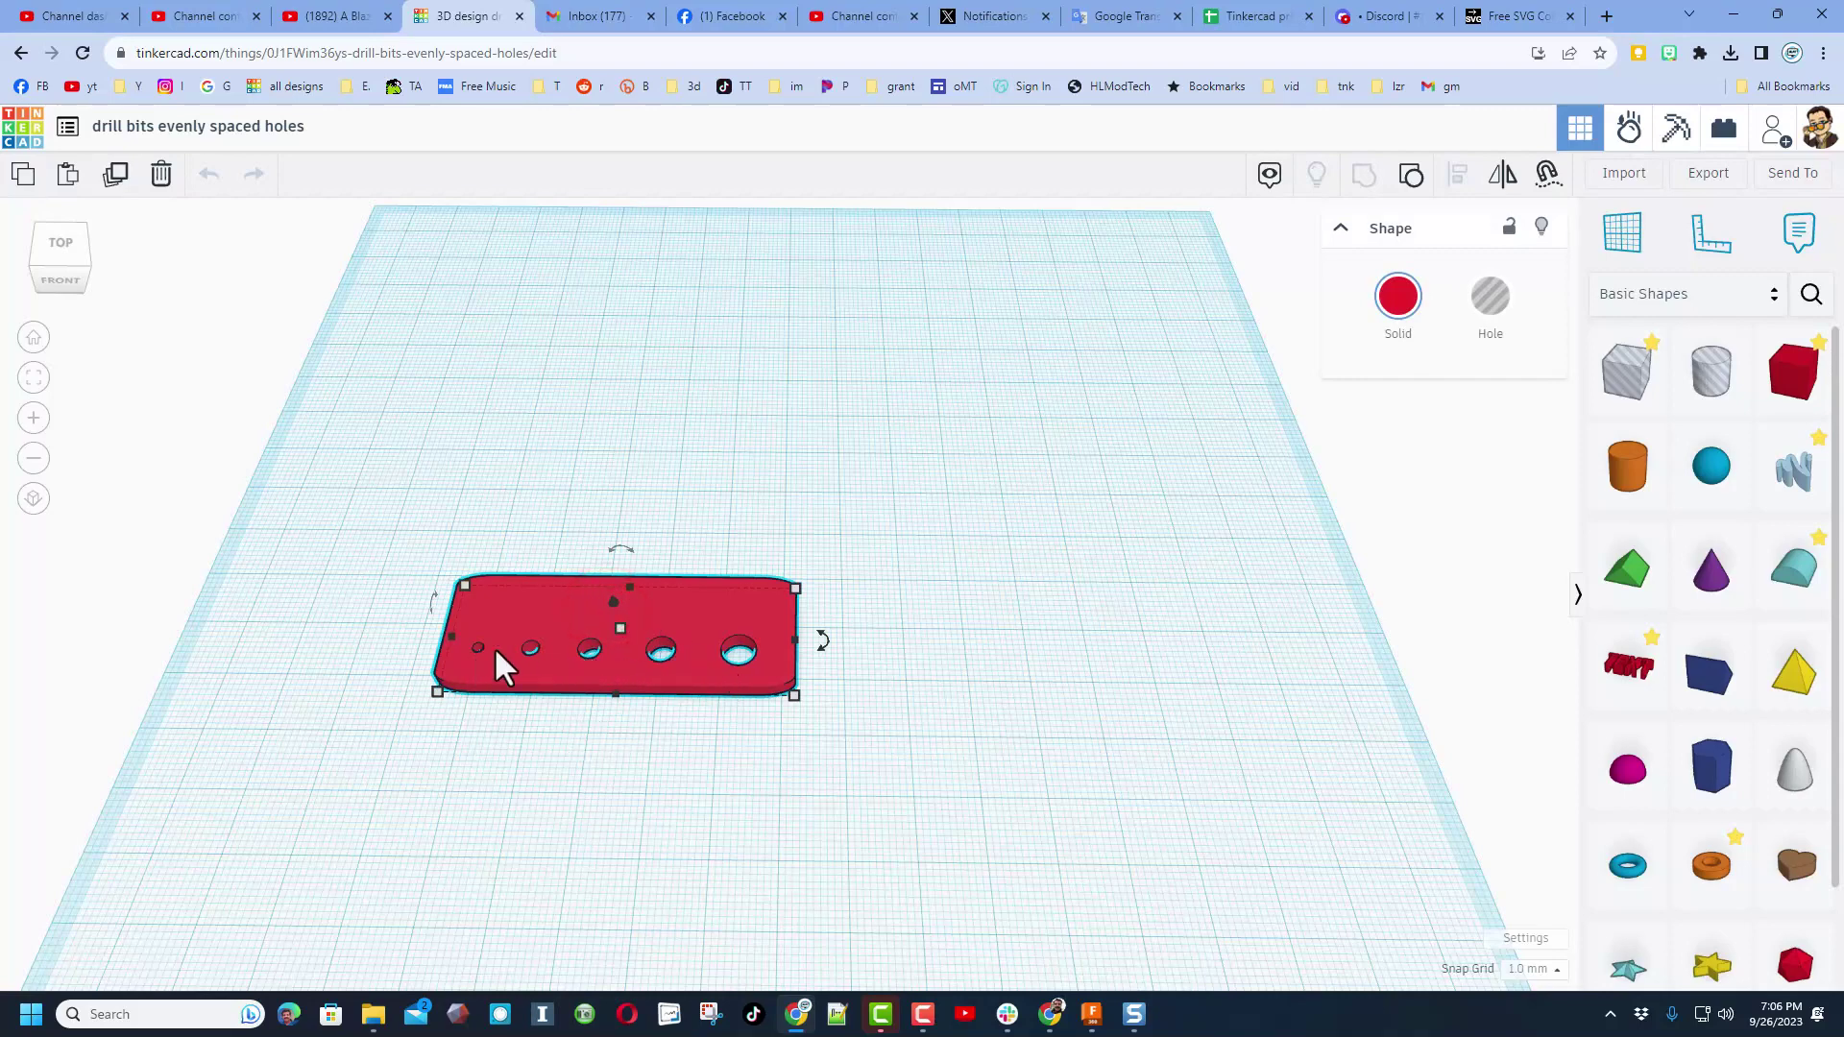
- Duplicate the holed plate with Ctrl+D and drag the copy behind the original
key("ctrl+d")
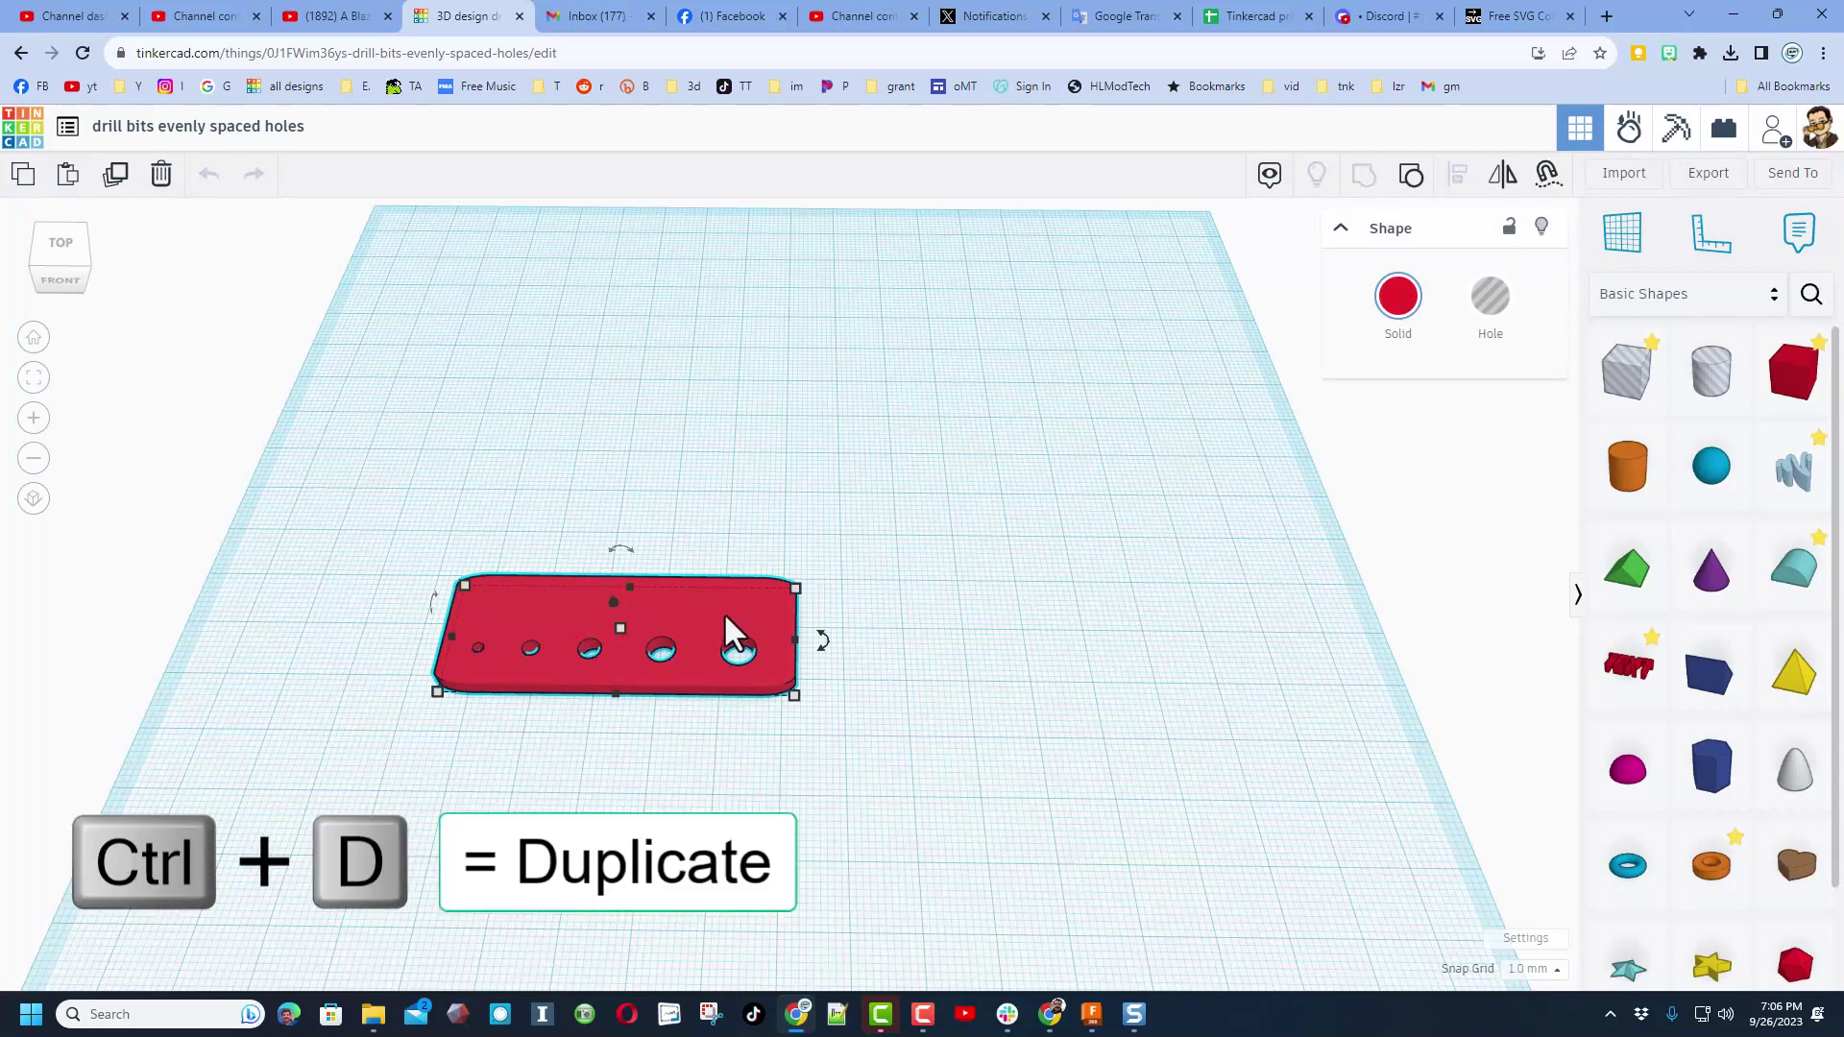
left_click(738, 761)
left_click(723, 598)
key("ctrl+d")
mouse_move(718, 601)
left_mouse_down()
mouse_move(745, 504)
mouse_move(735, 434)
left_mouse_up()
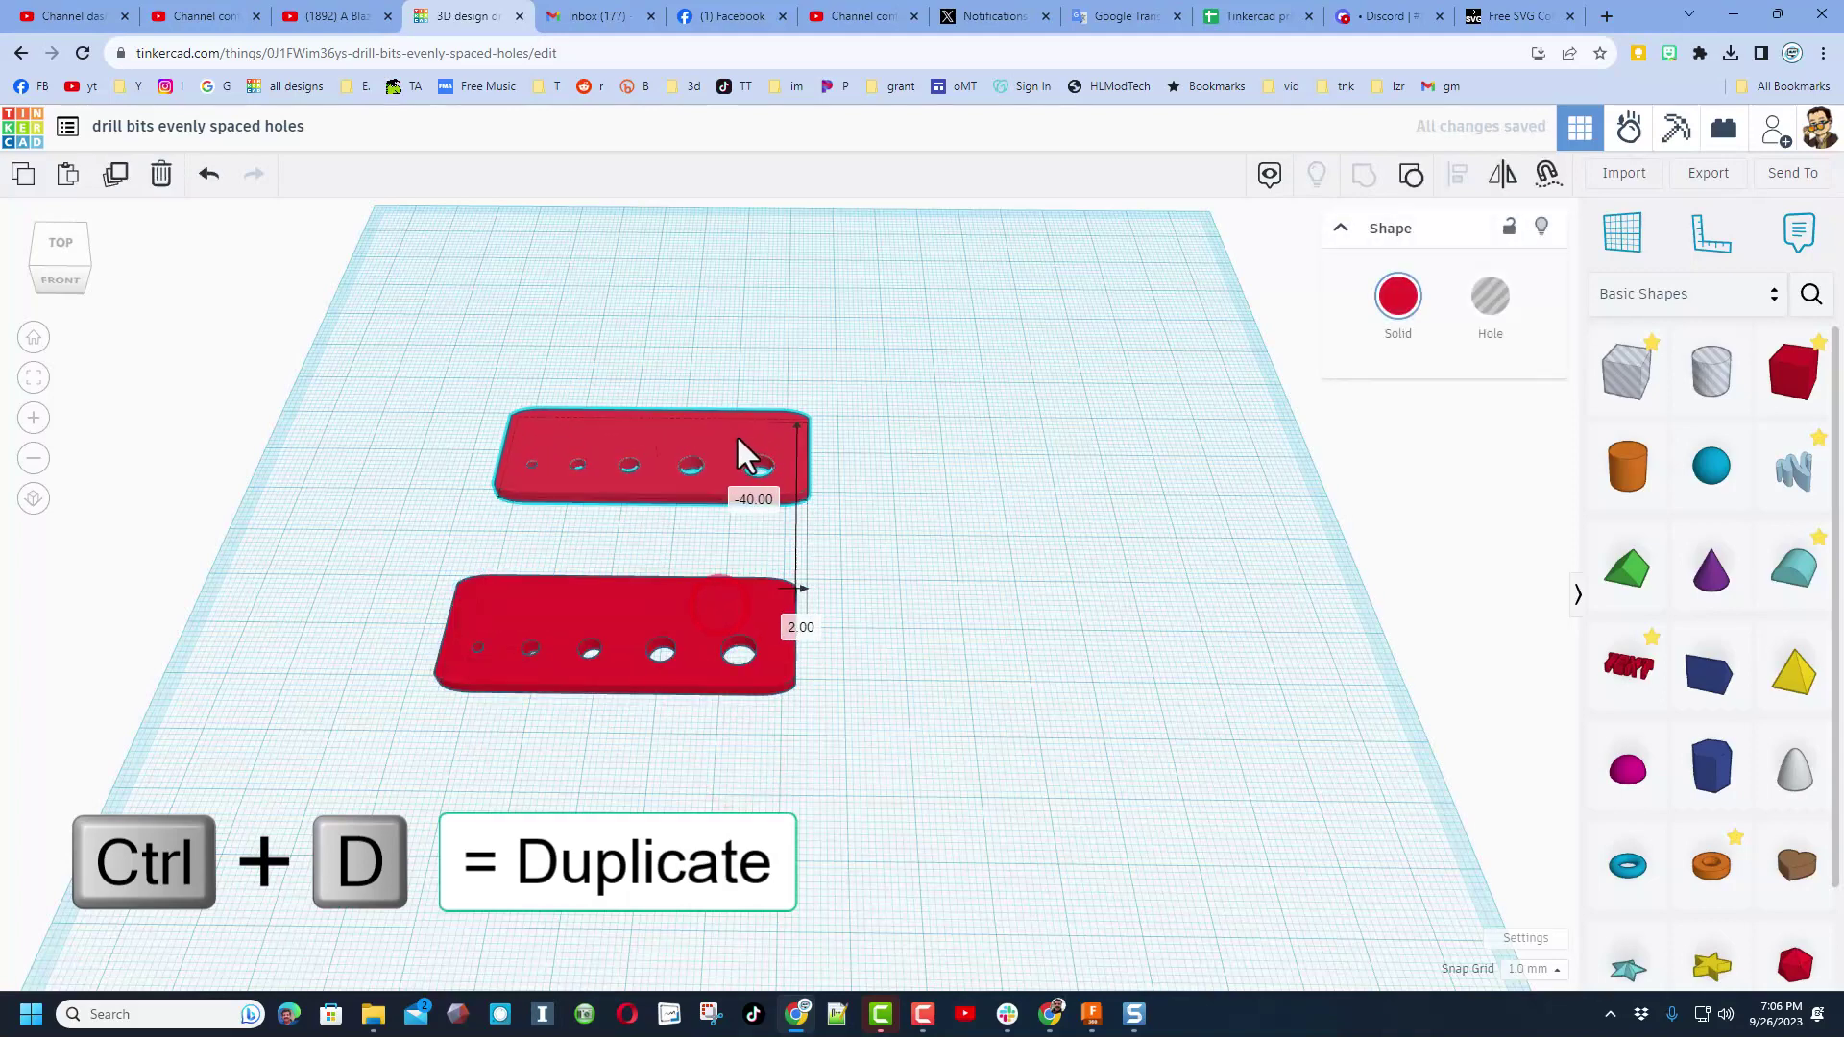
left_click(737, 526)
- Ungroup the copy into a plain plate and five hole cylinders, then select its plate
left_click(820, 394)
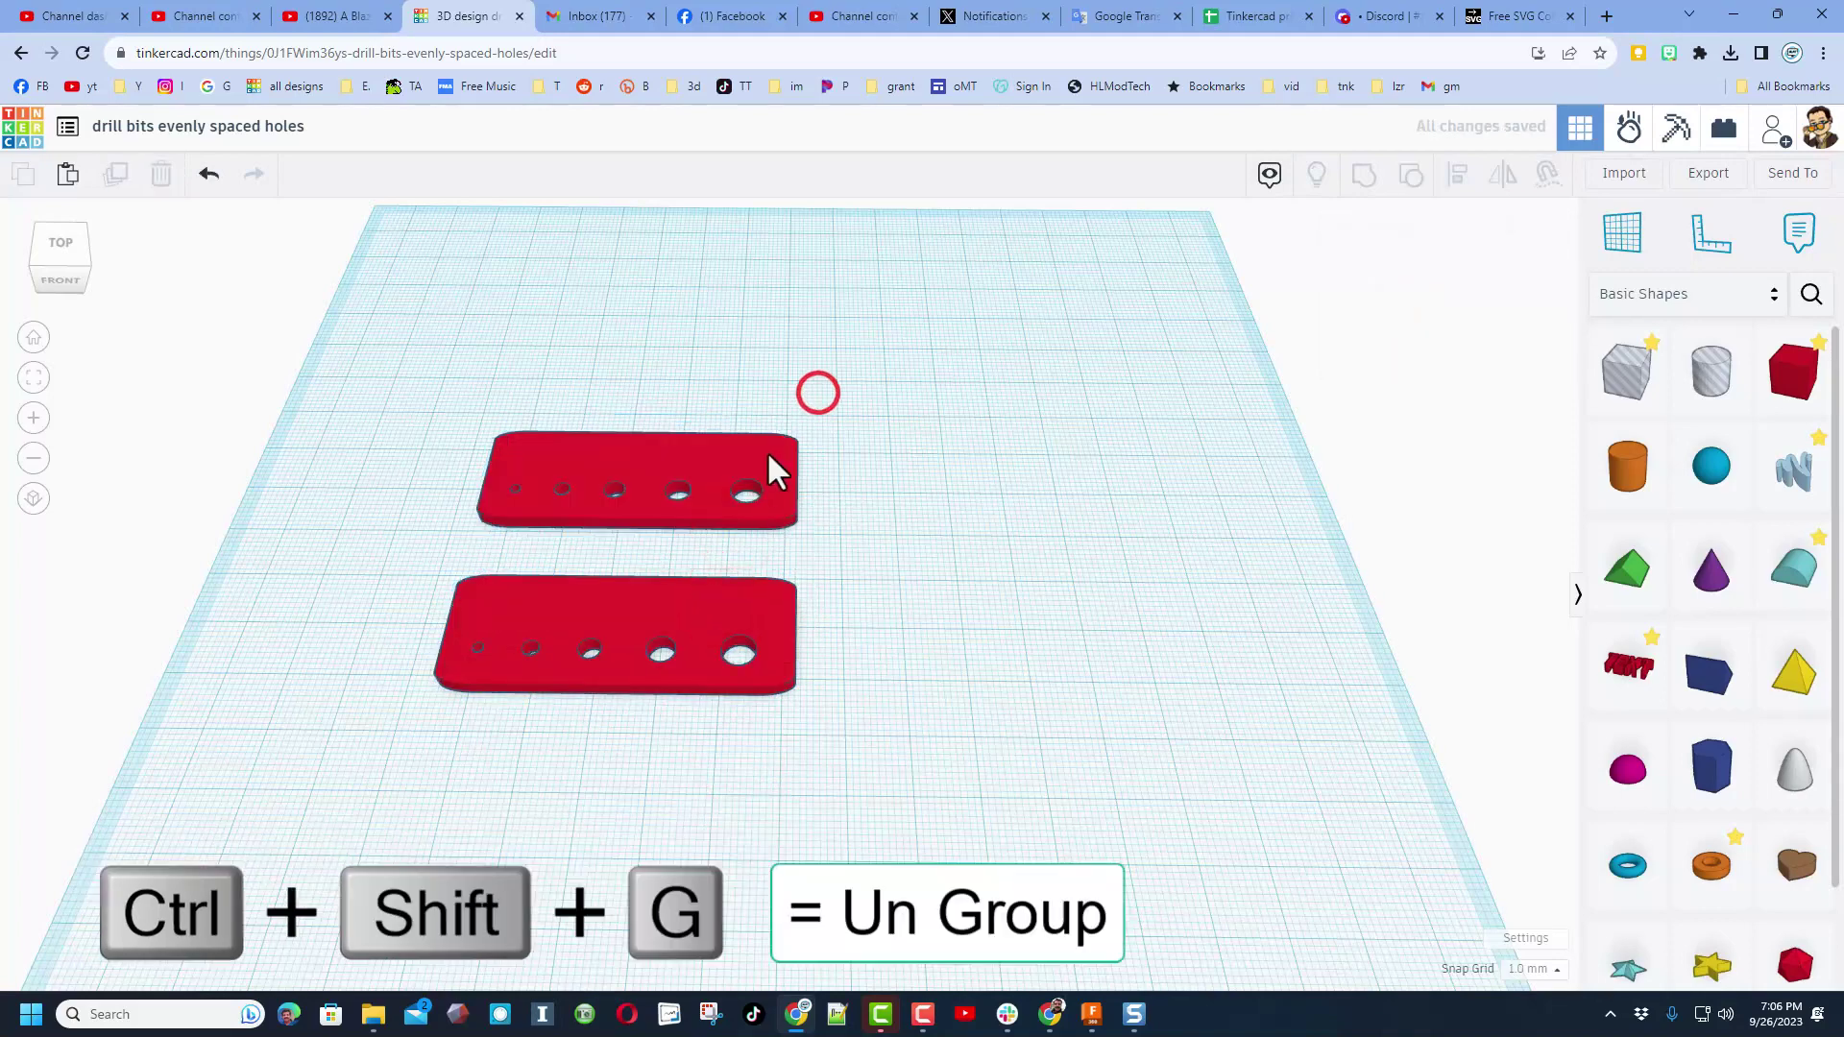
left_click(766, 451)
left_click(1411, 176)
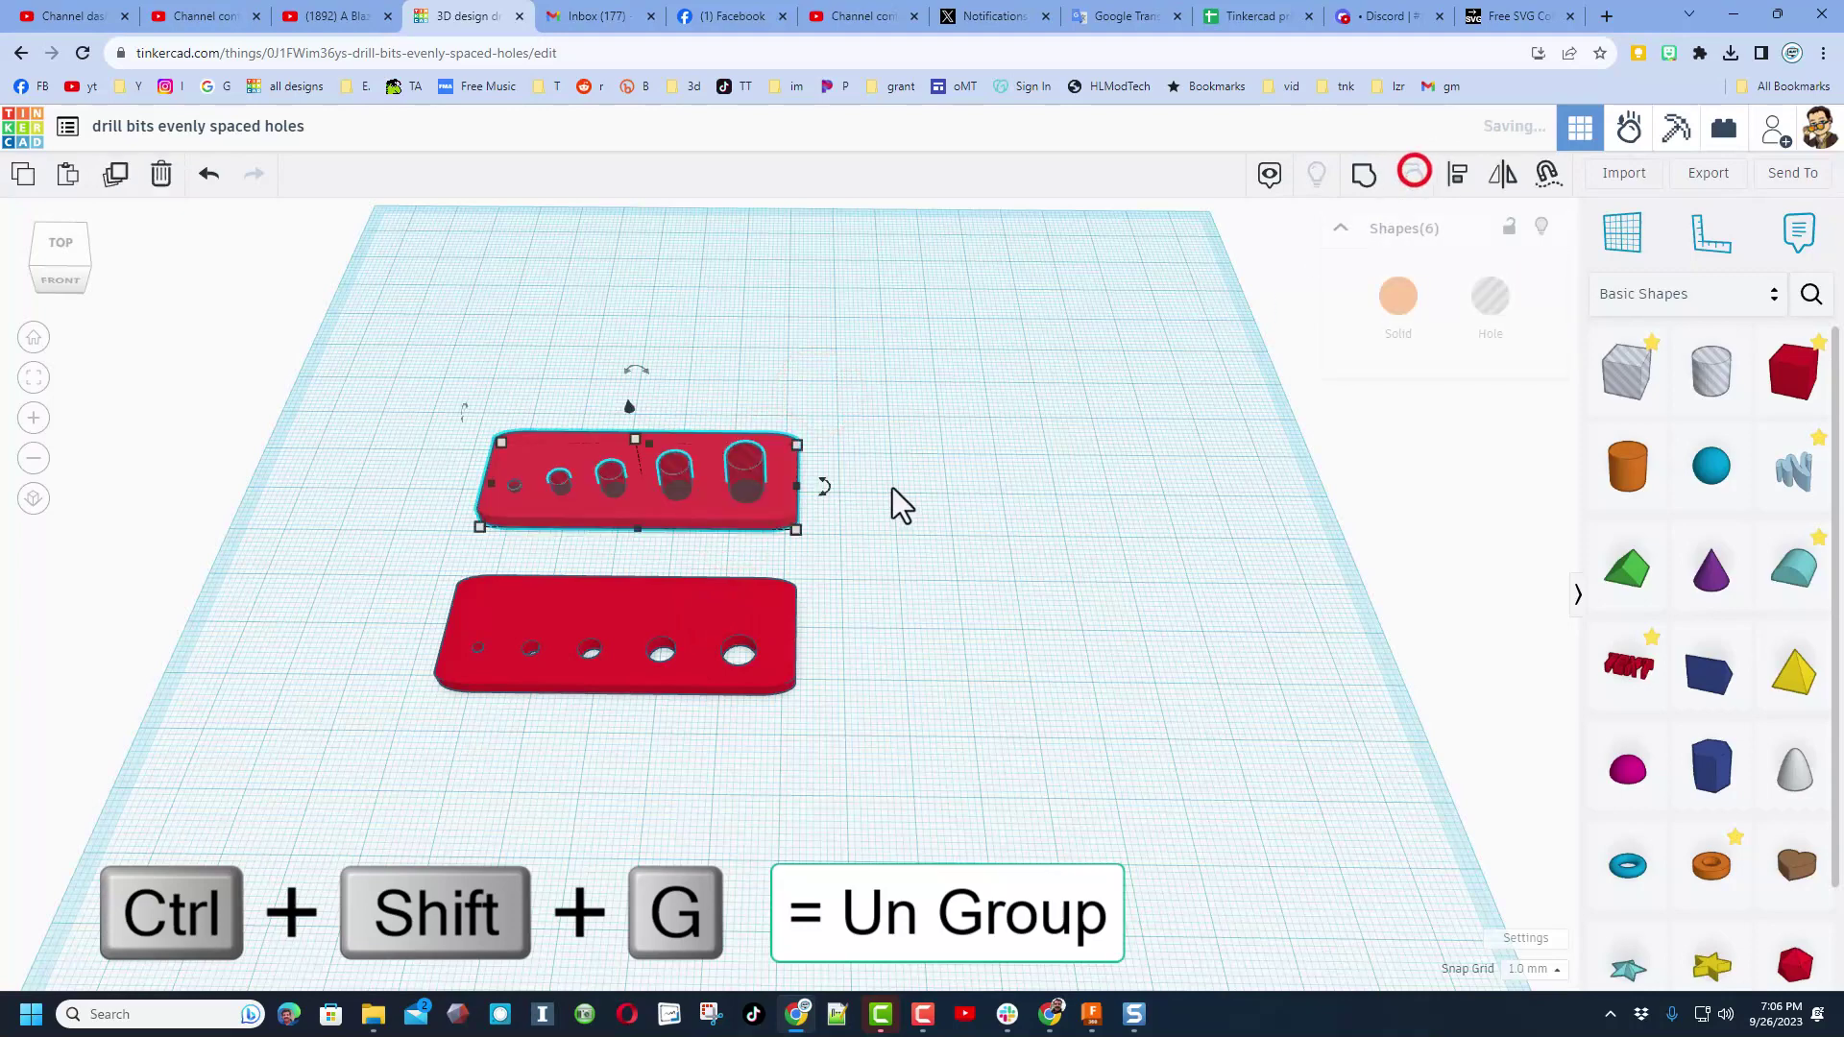
left_click(898, 494)
scroll(912, 507, "up", 2)
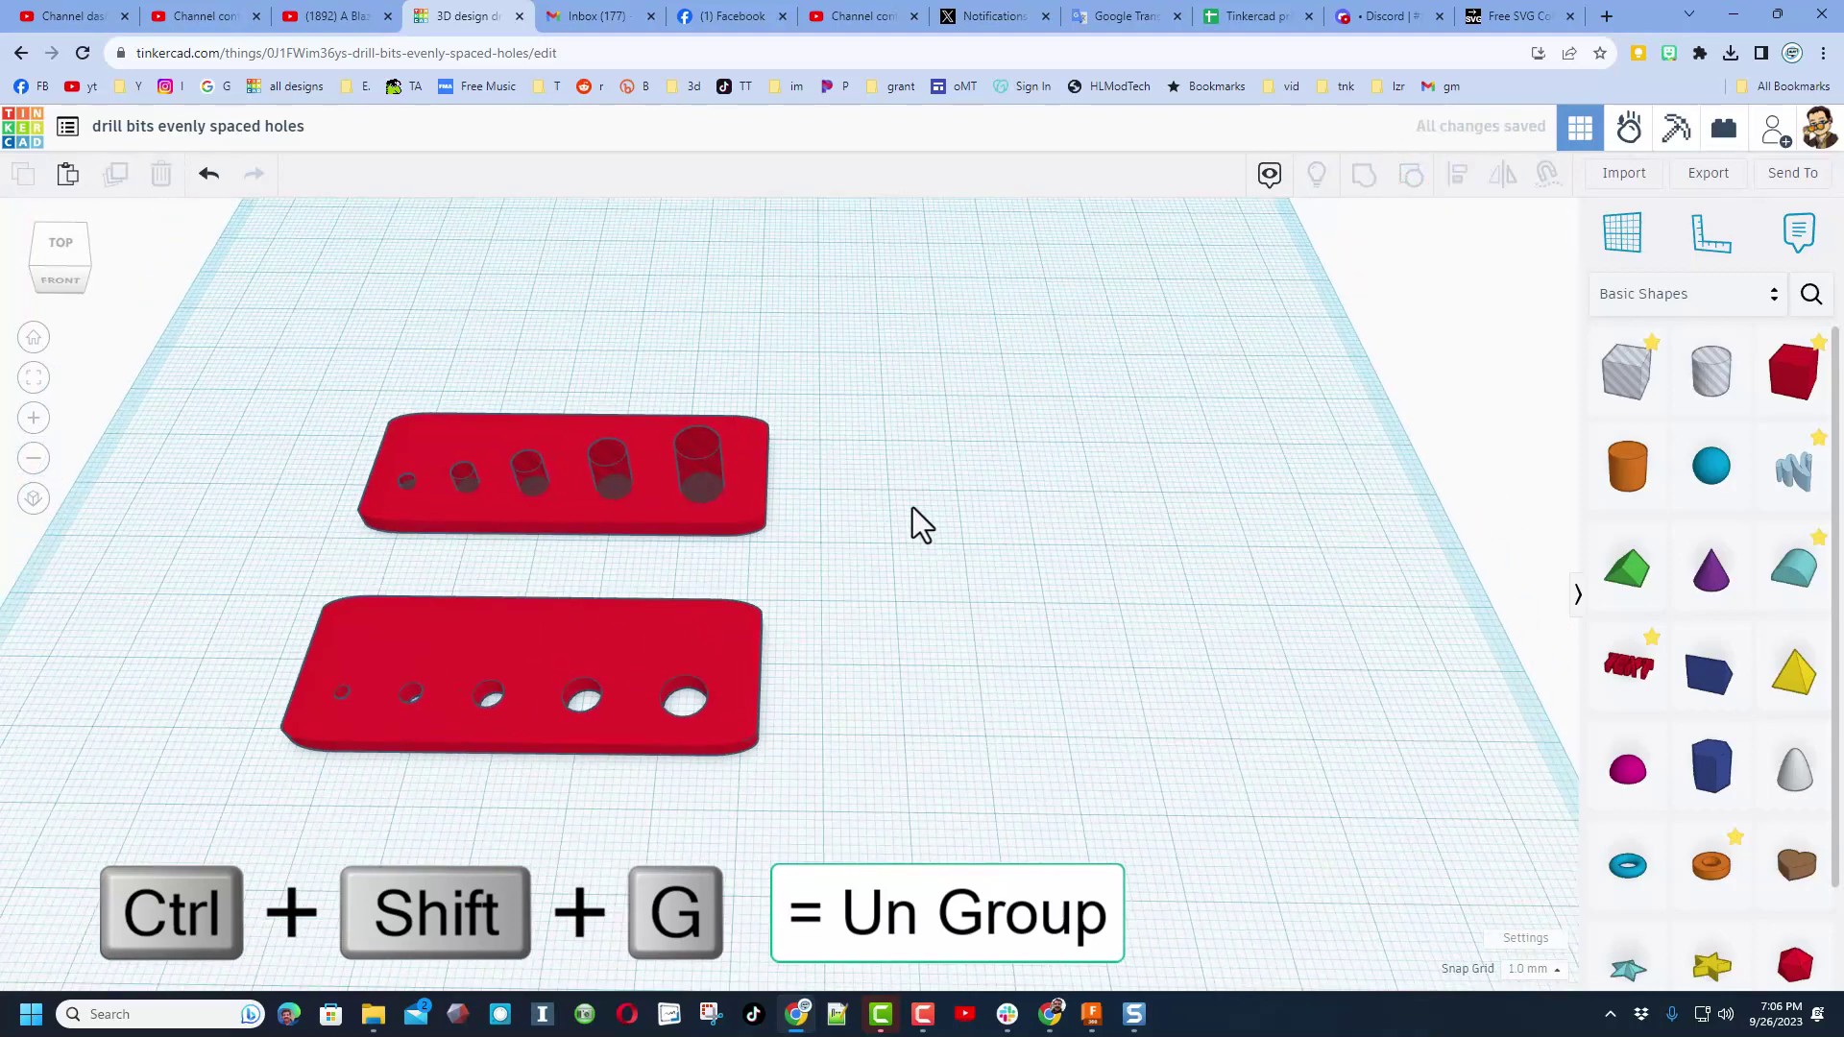
left_click(656, 517)
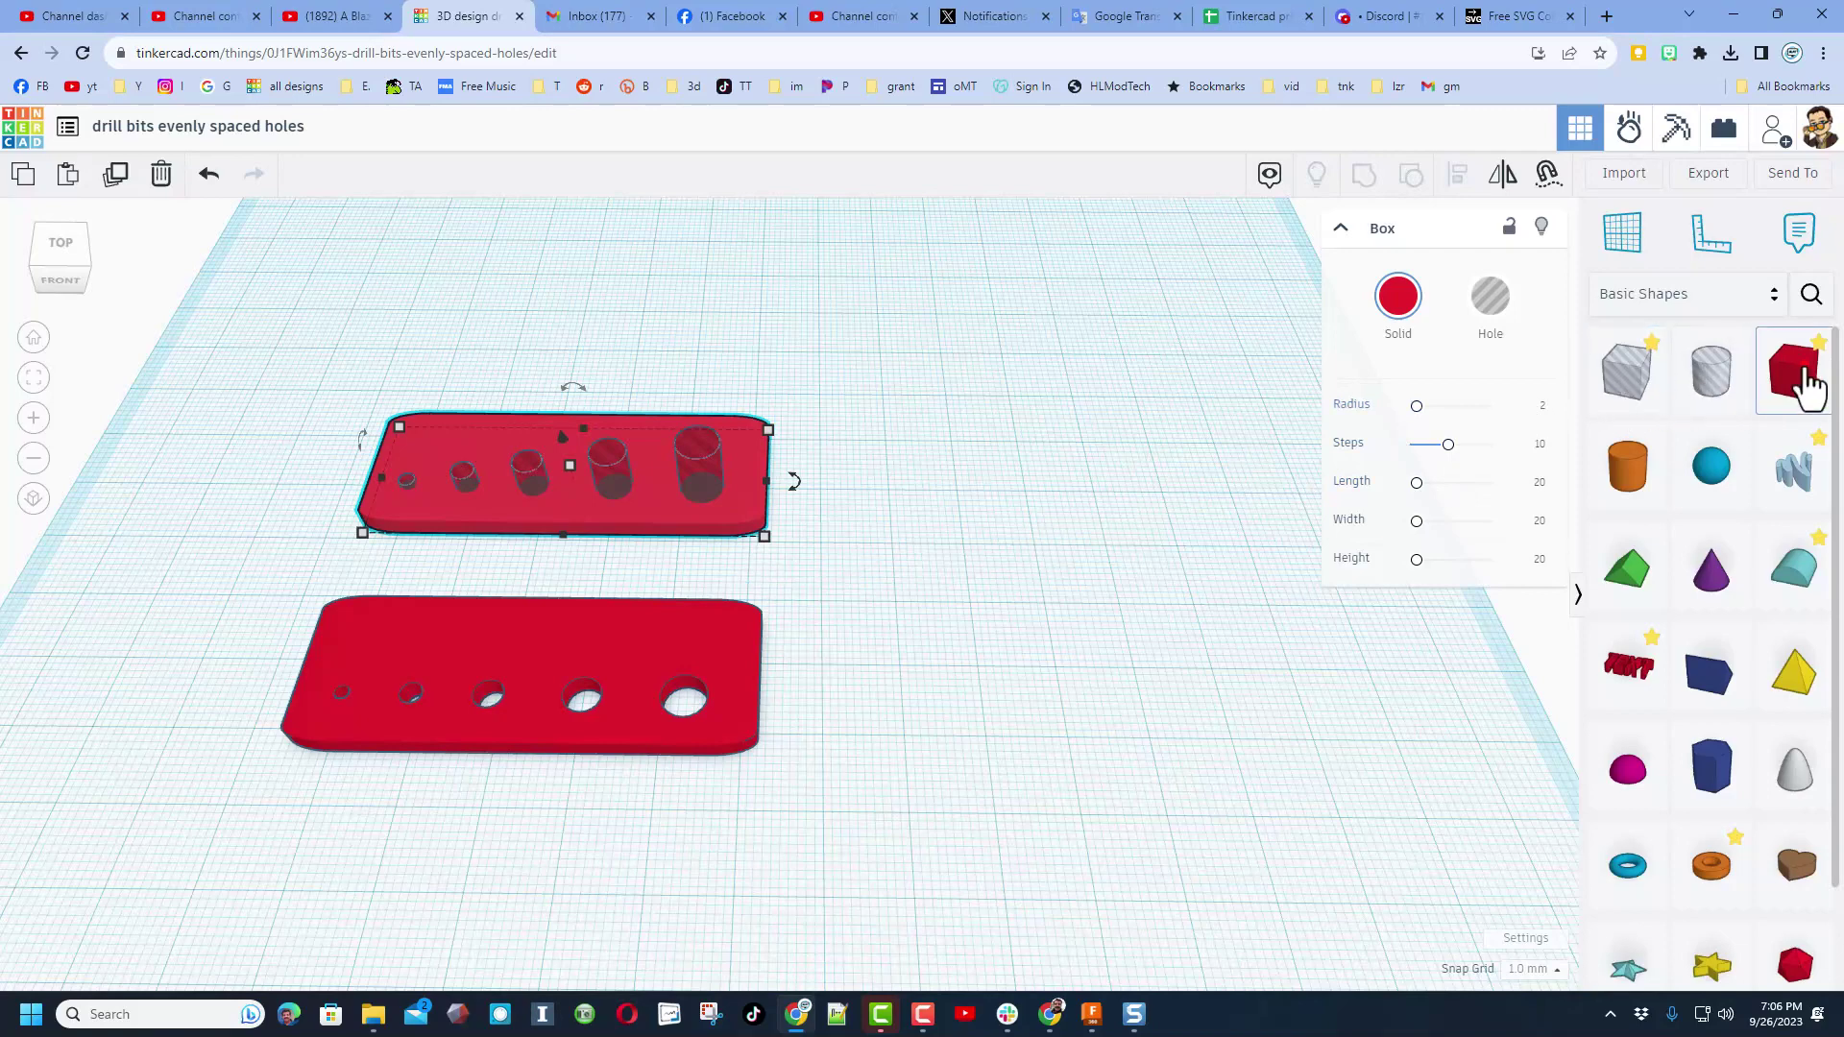
- Add a new box with radius 2, length 57 and width 21
left_click_drag(1796, 375, 715, 357)
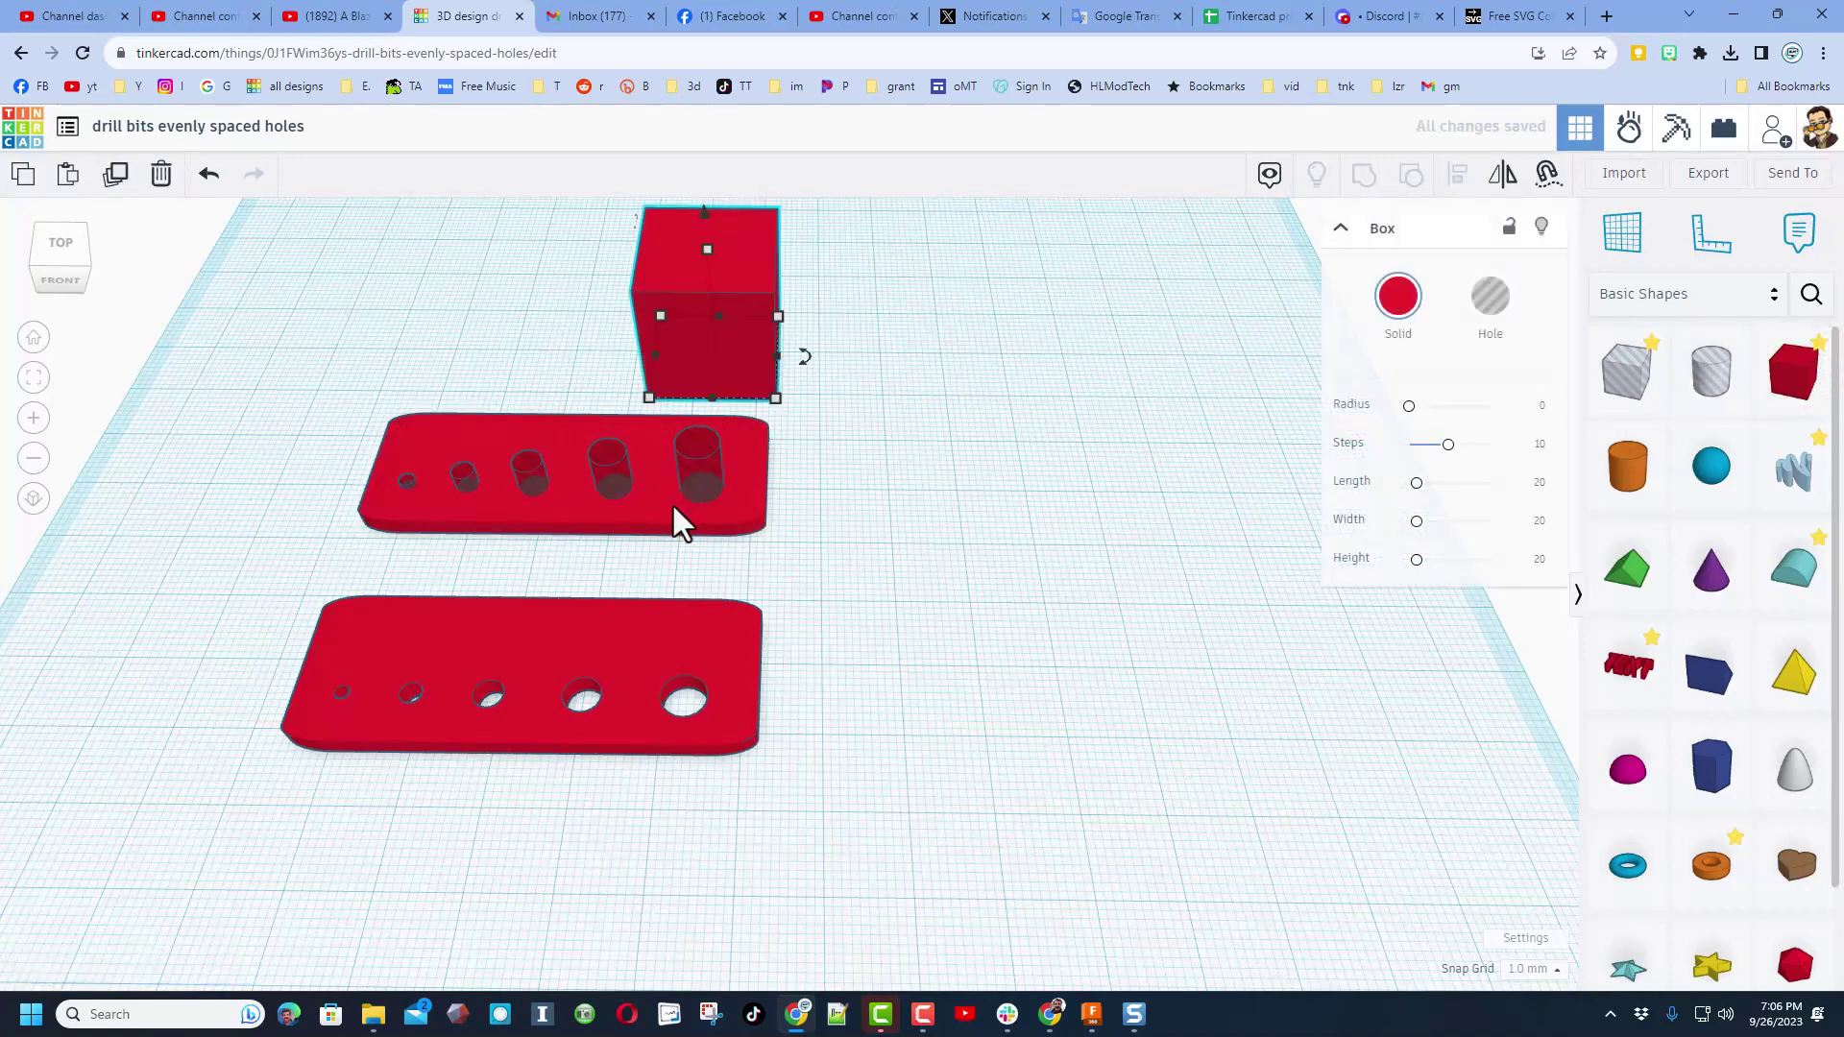
left_click(669, 509)
left_click(764, 535)
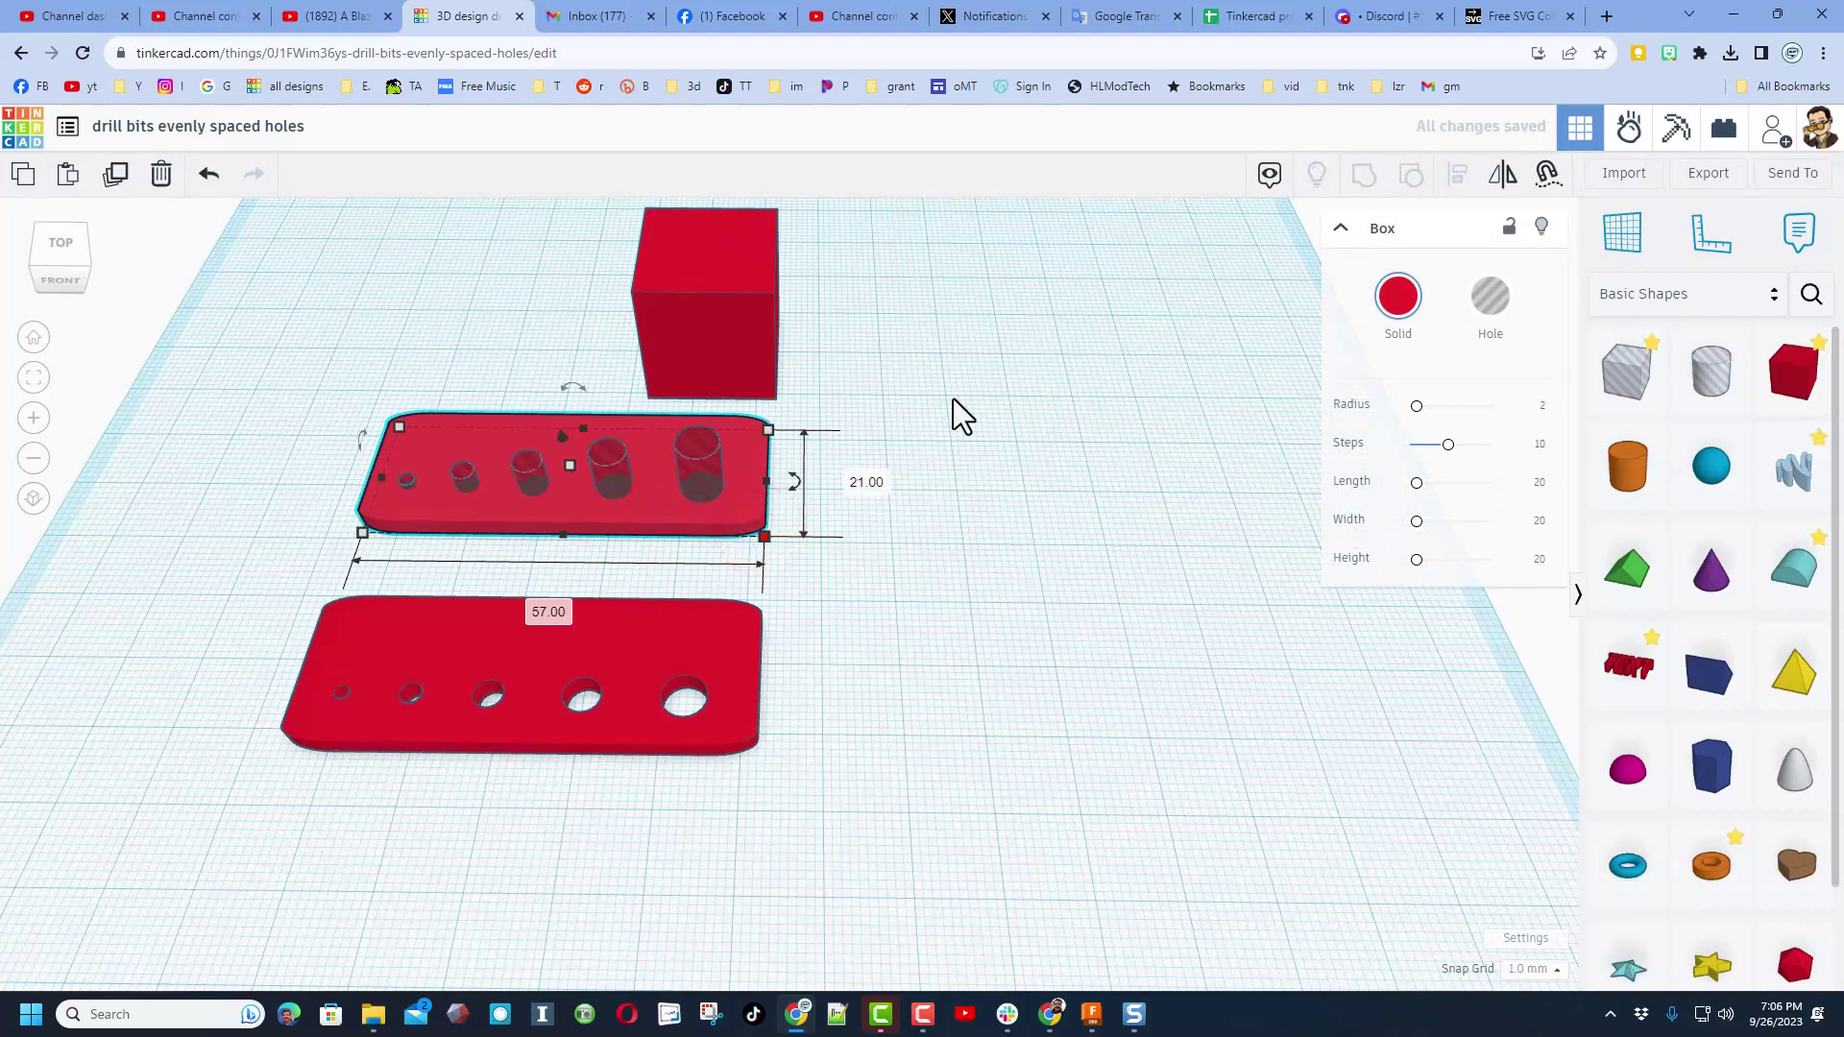
left_click(736, 352)
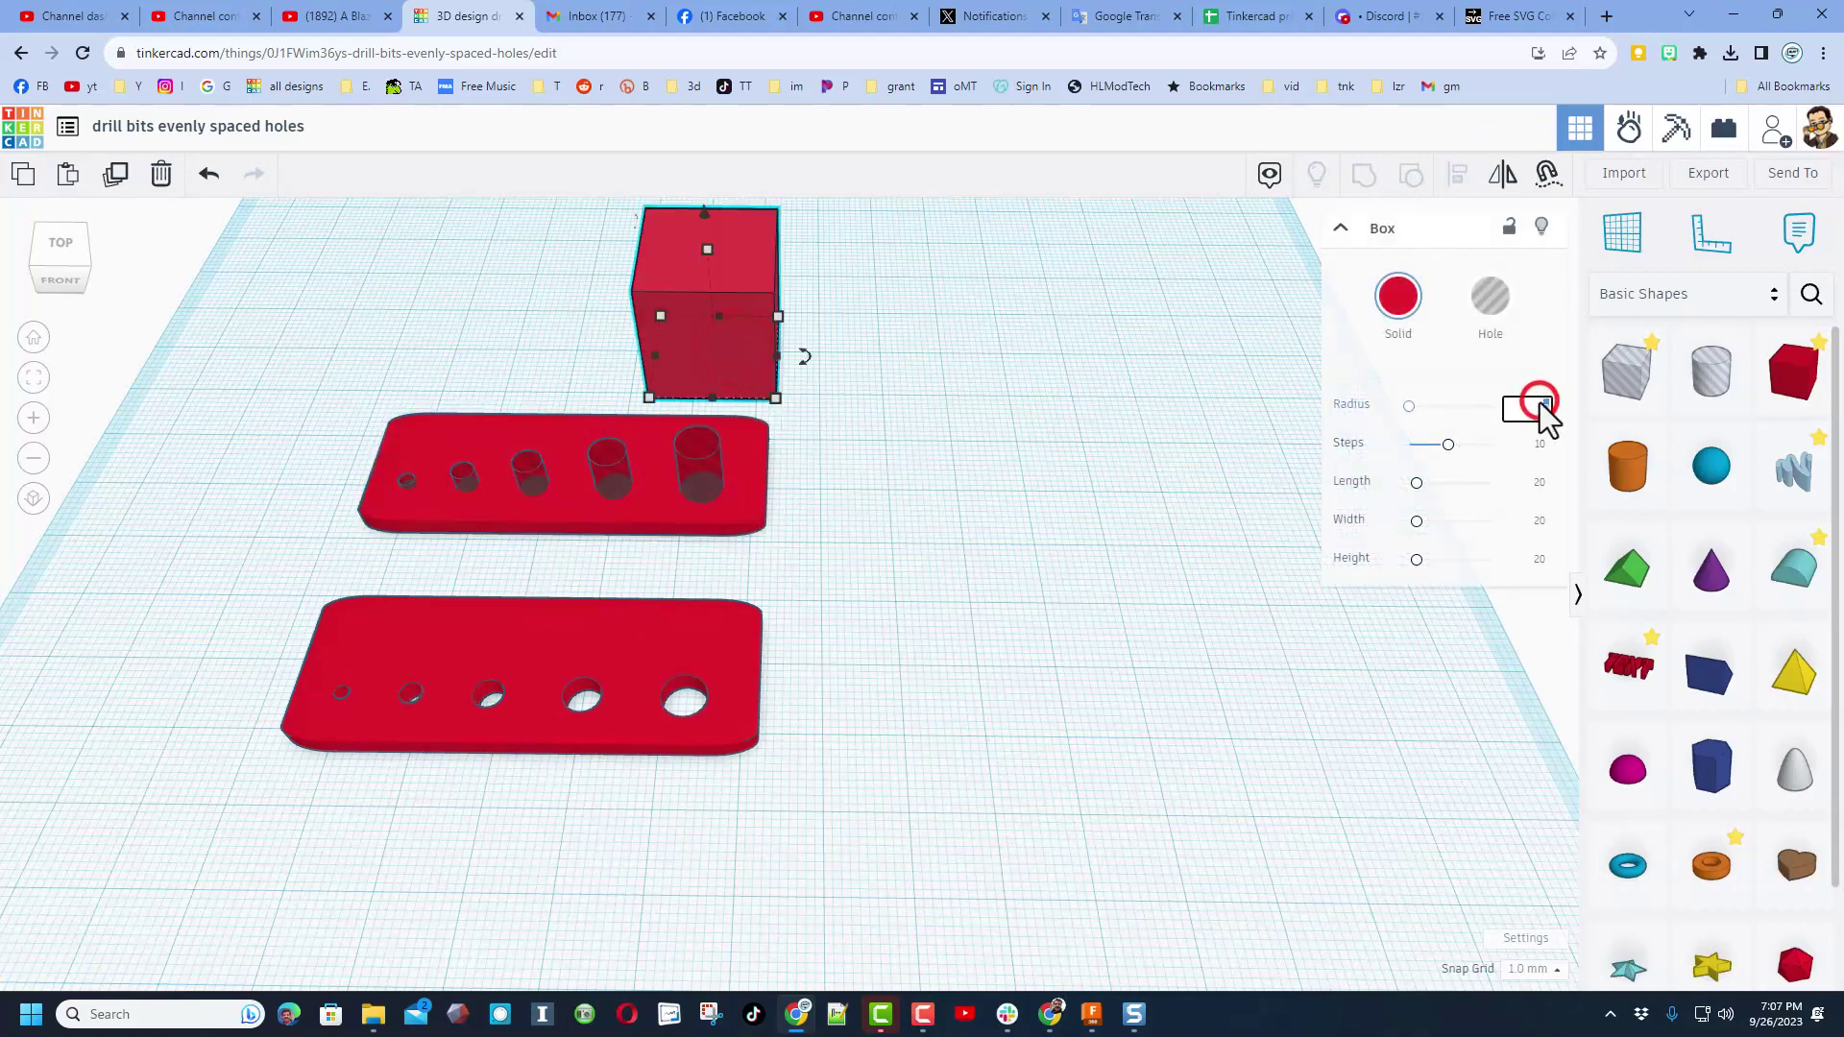
type("2")
key("Return")
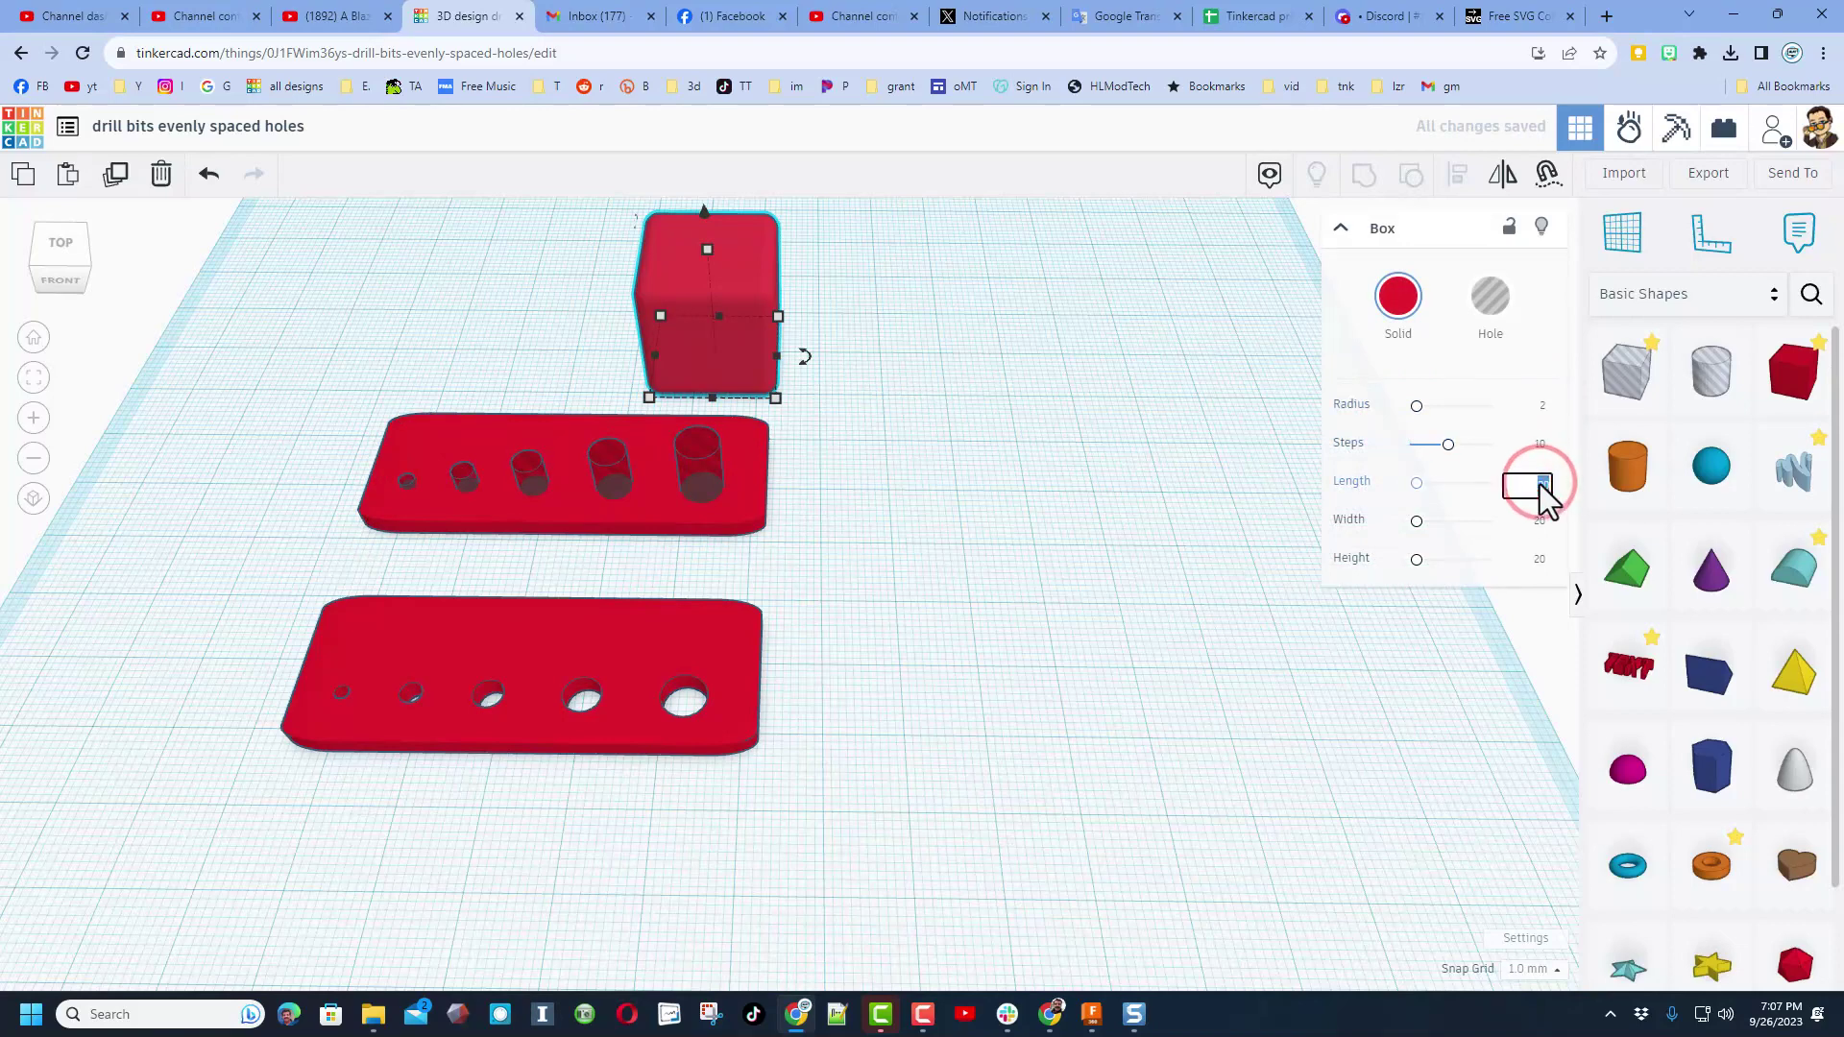
type("57")
key("Return")
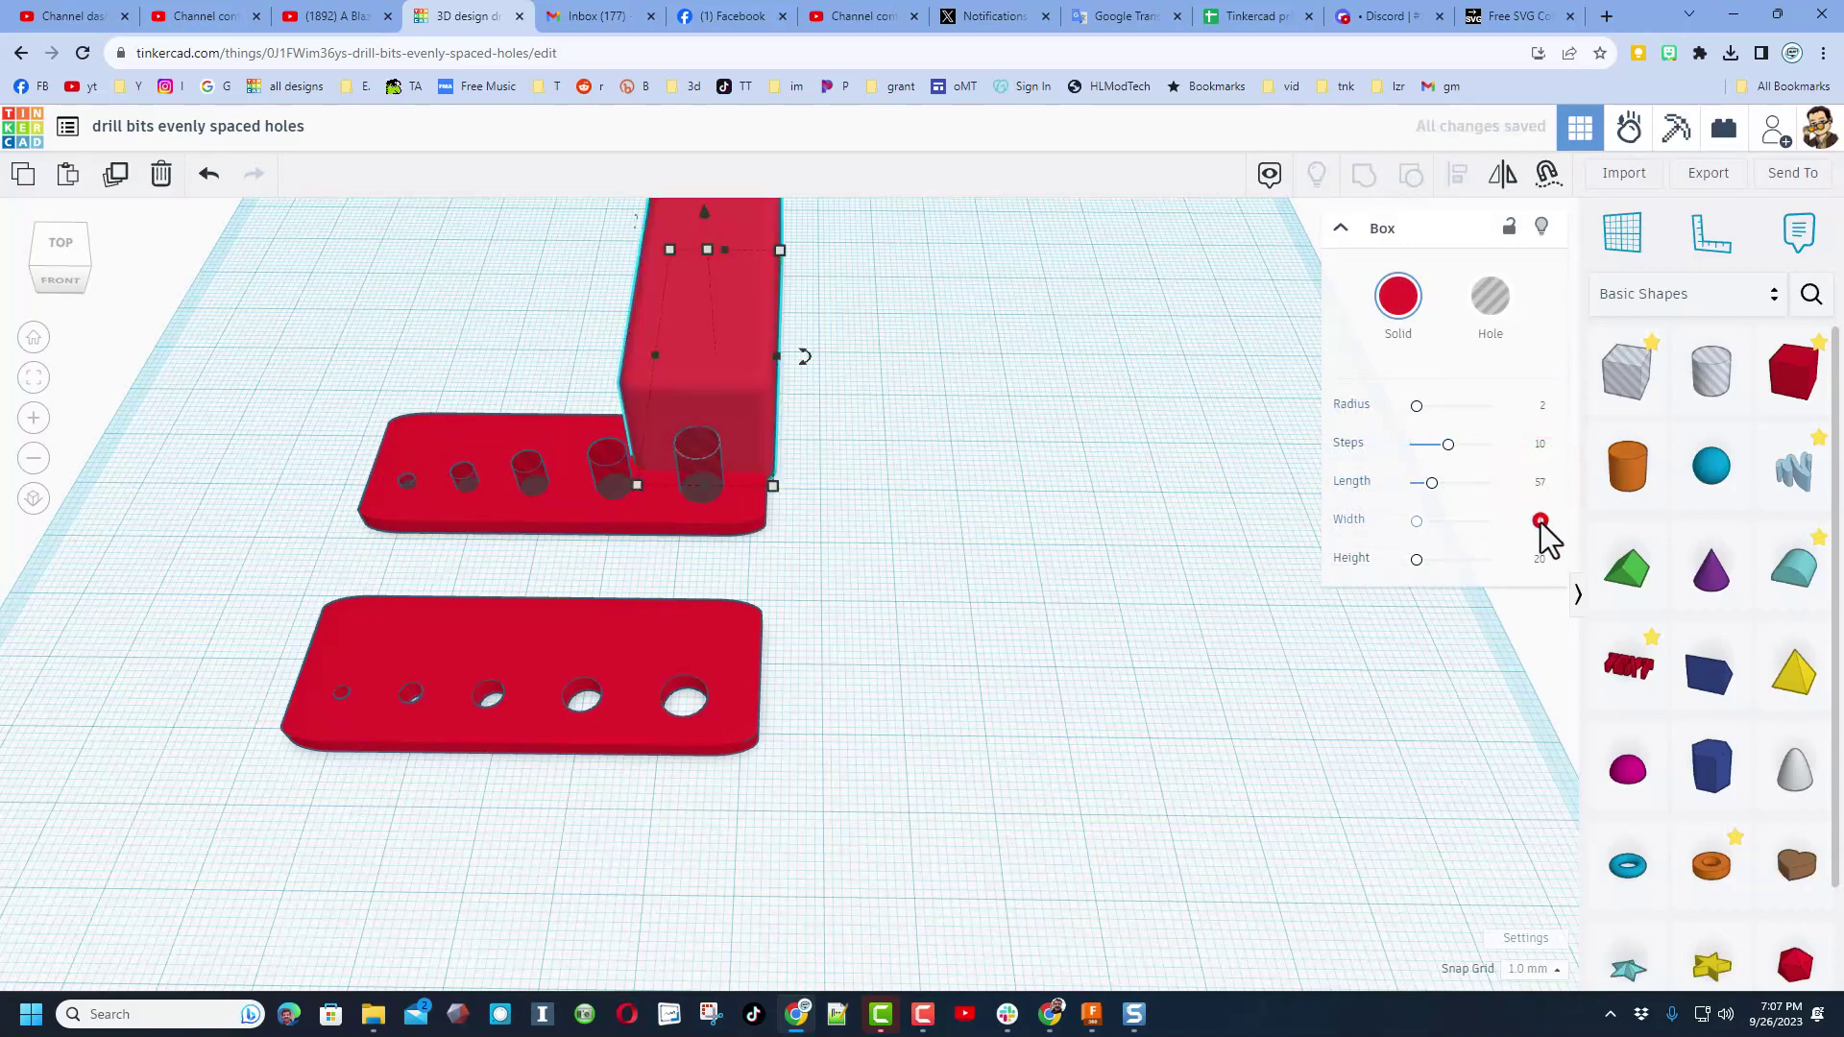
left_click(1541, 521)
type("21")
key("Return")
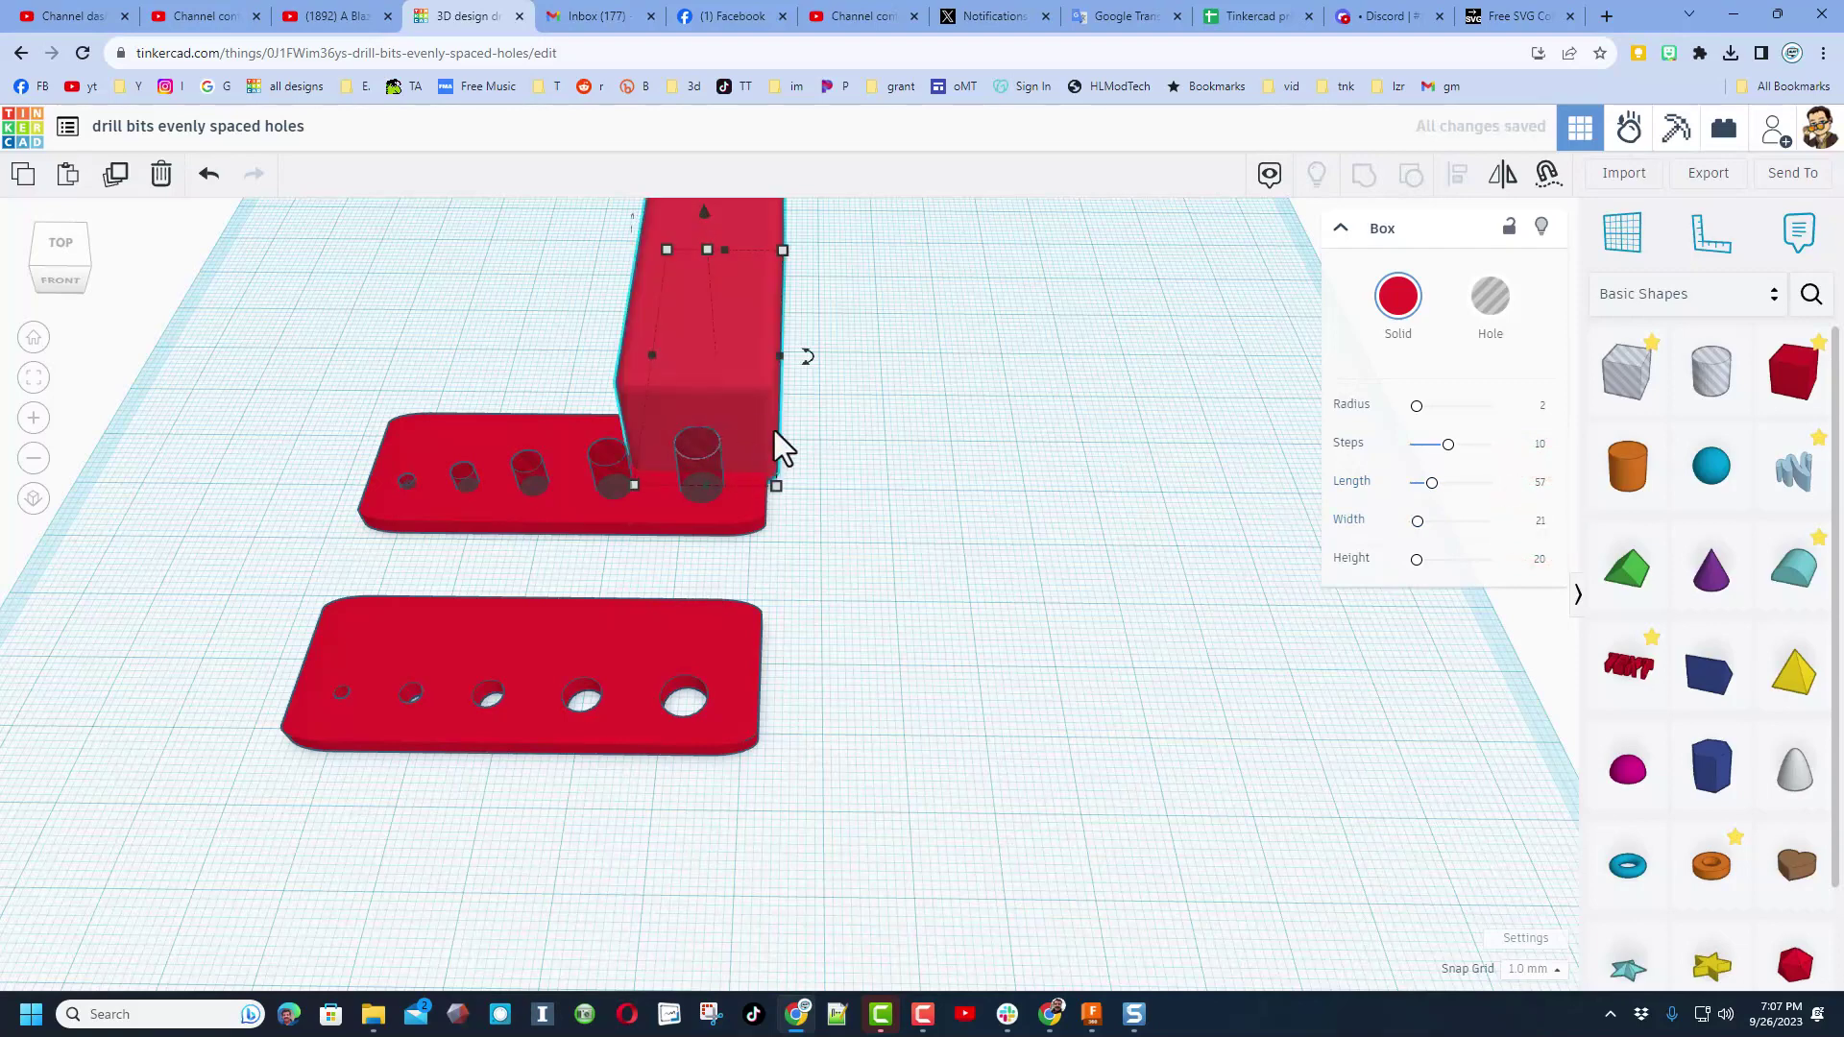
- Rotate the box 90°, line it up above the ungrouped plate, and set height 3
left_click_drag(801, 366, 694, 403)
left_click(960, 514)
left_click_drag(815, 367, 702, 370)
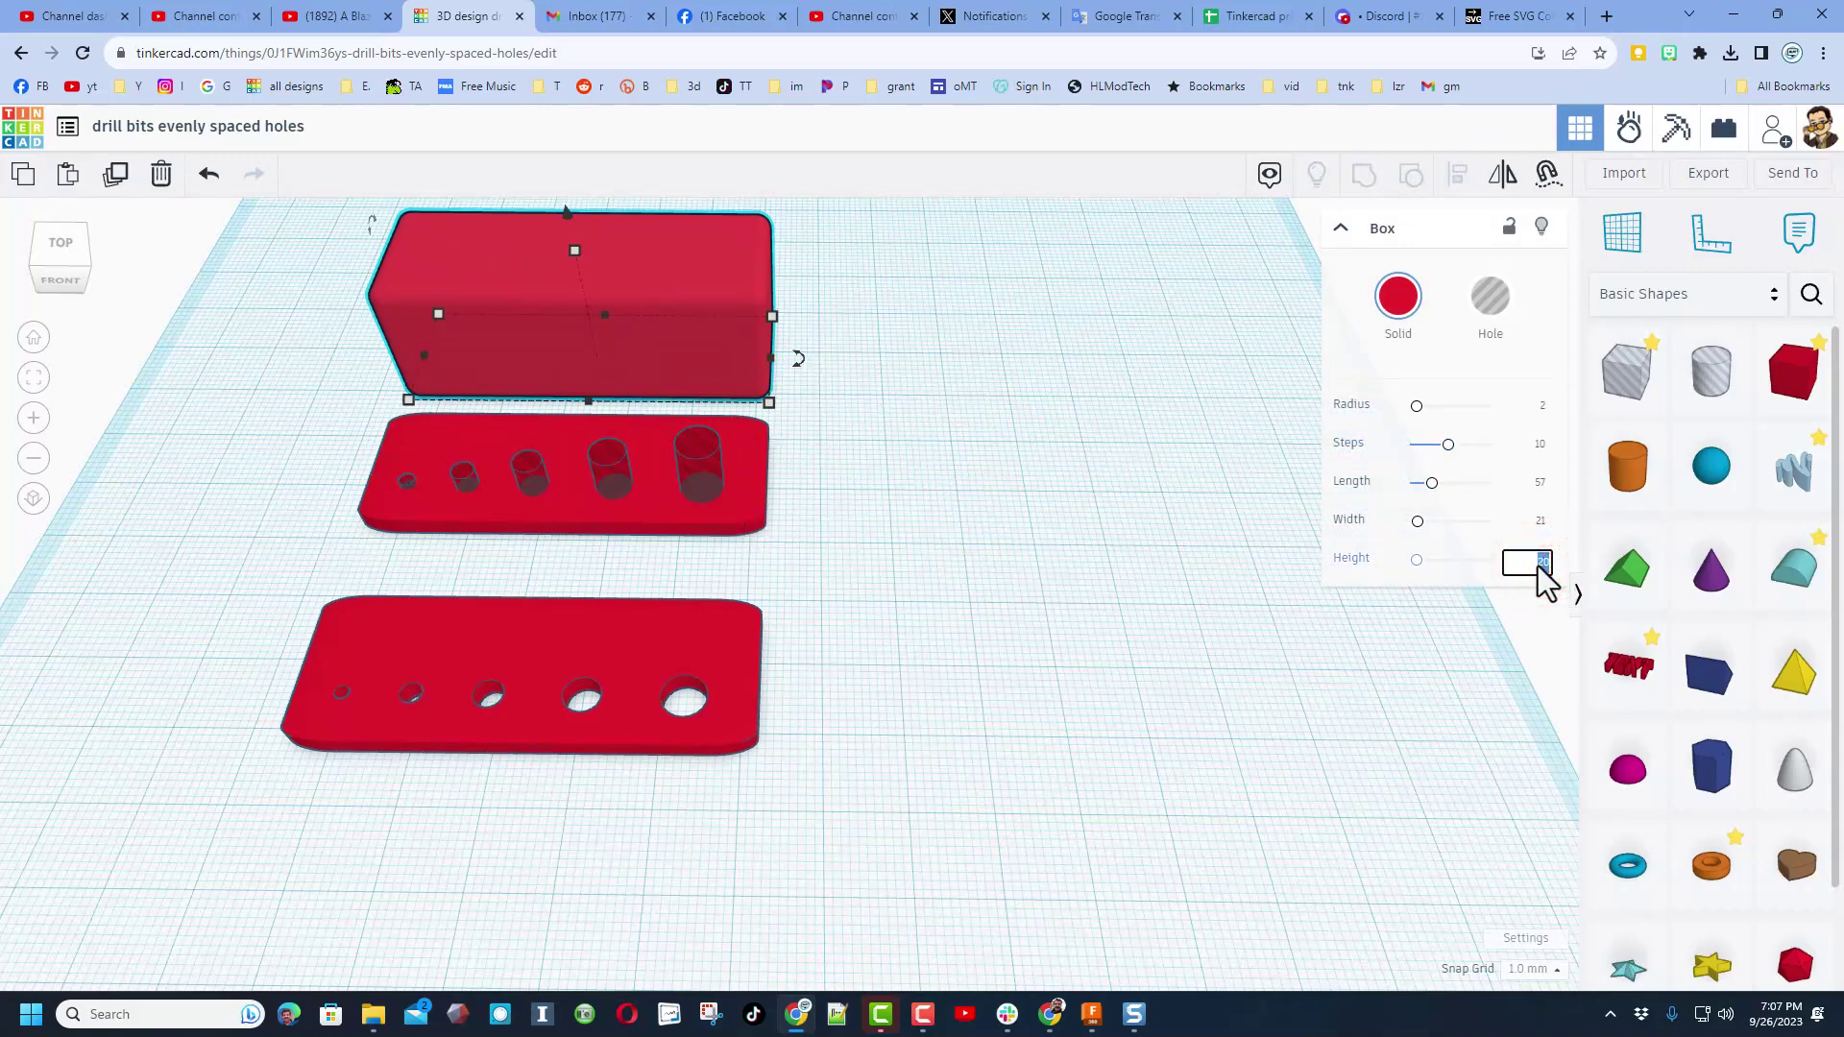
left_click(561, 463)
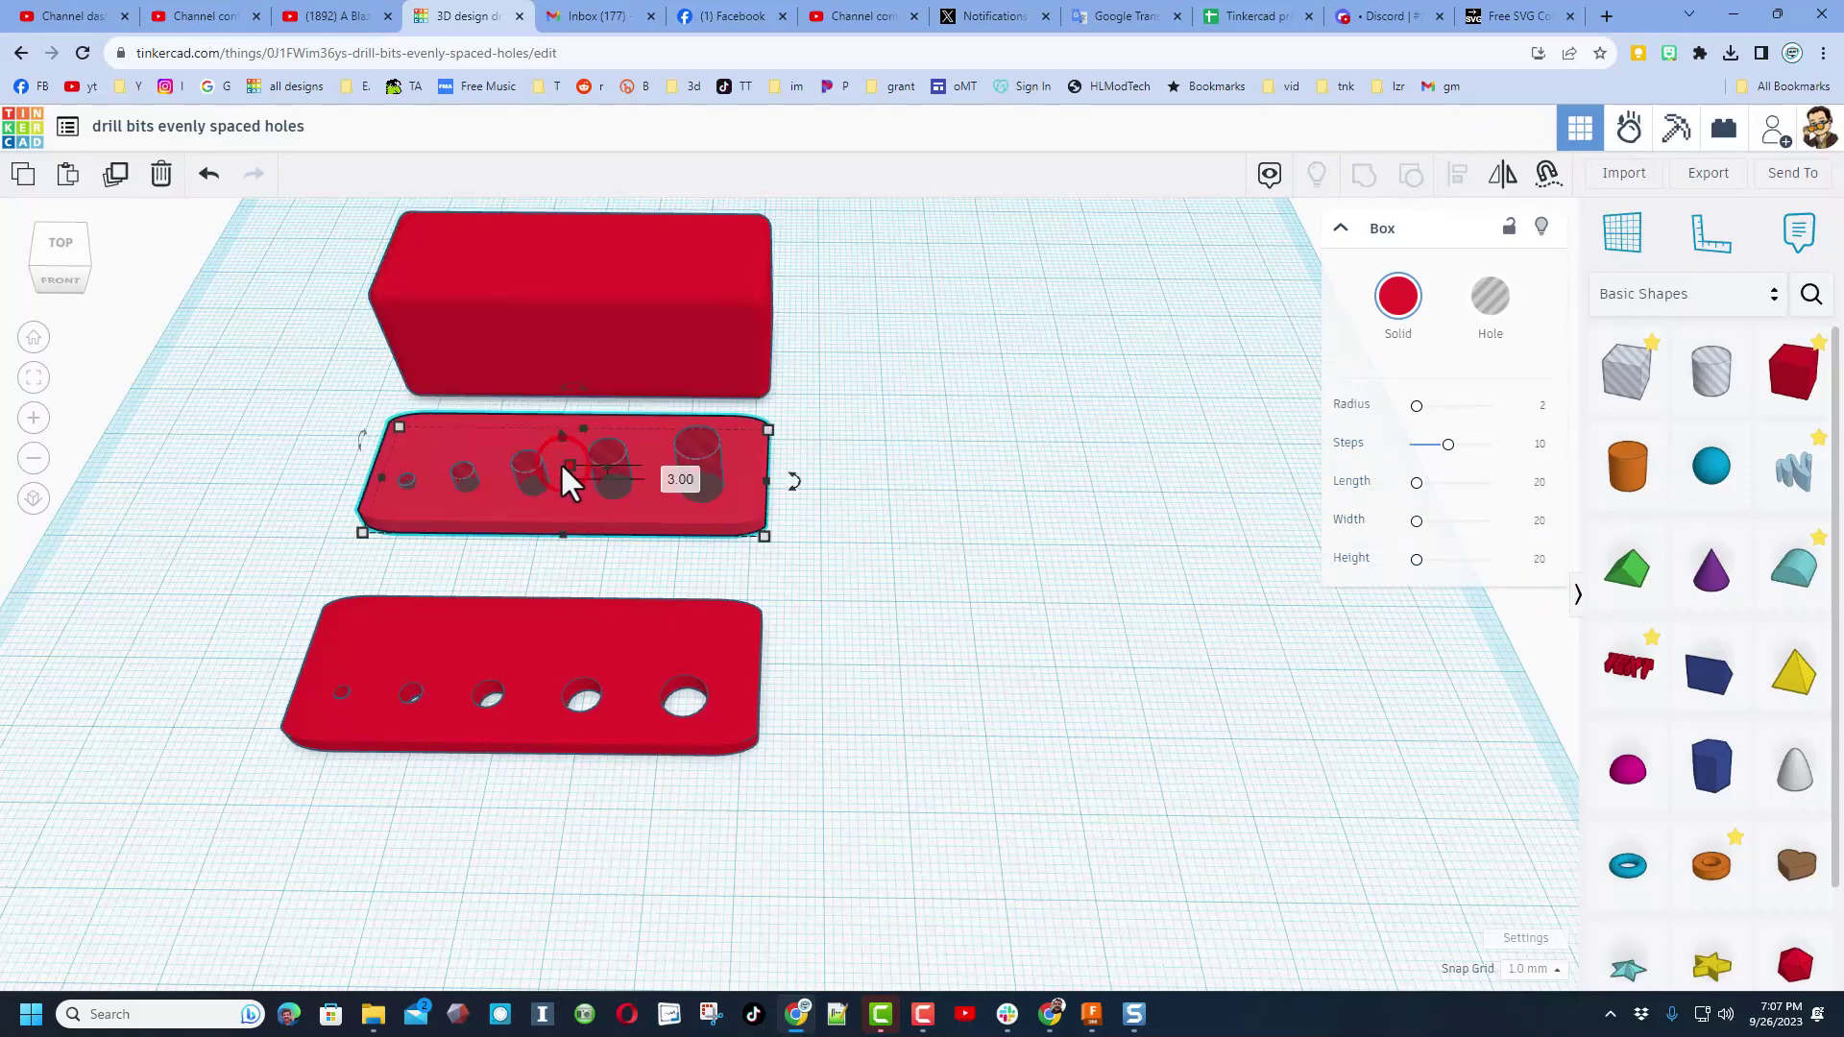
left_click(689, 321)
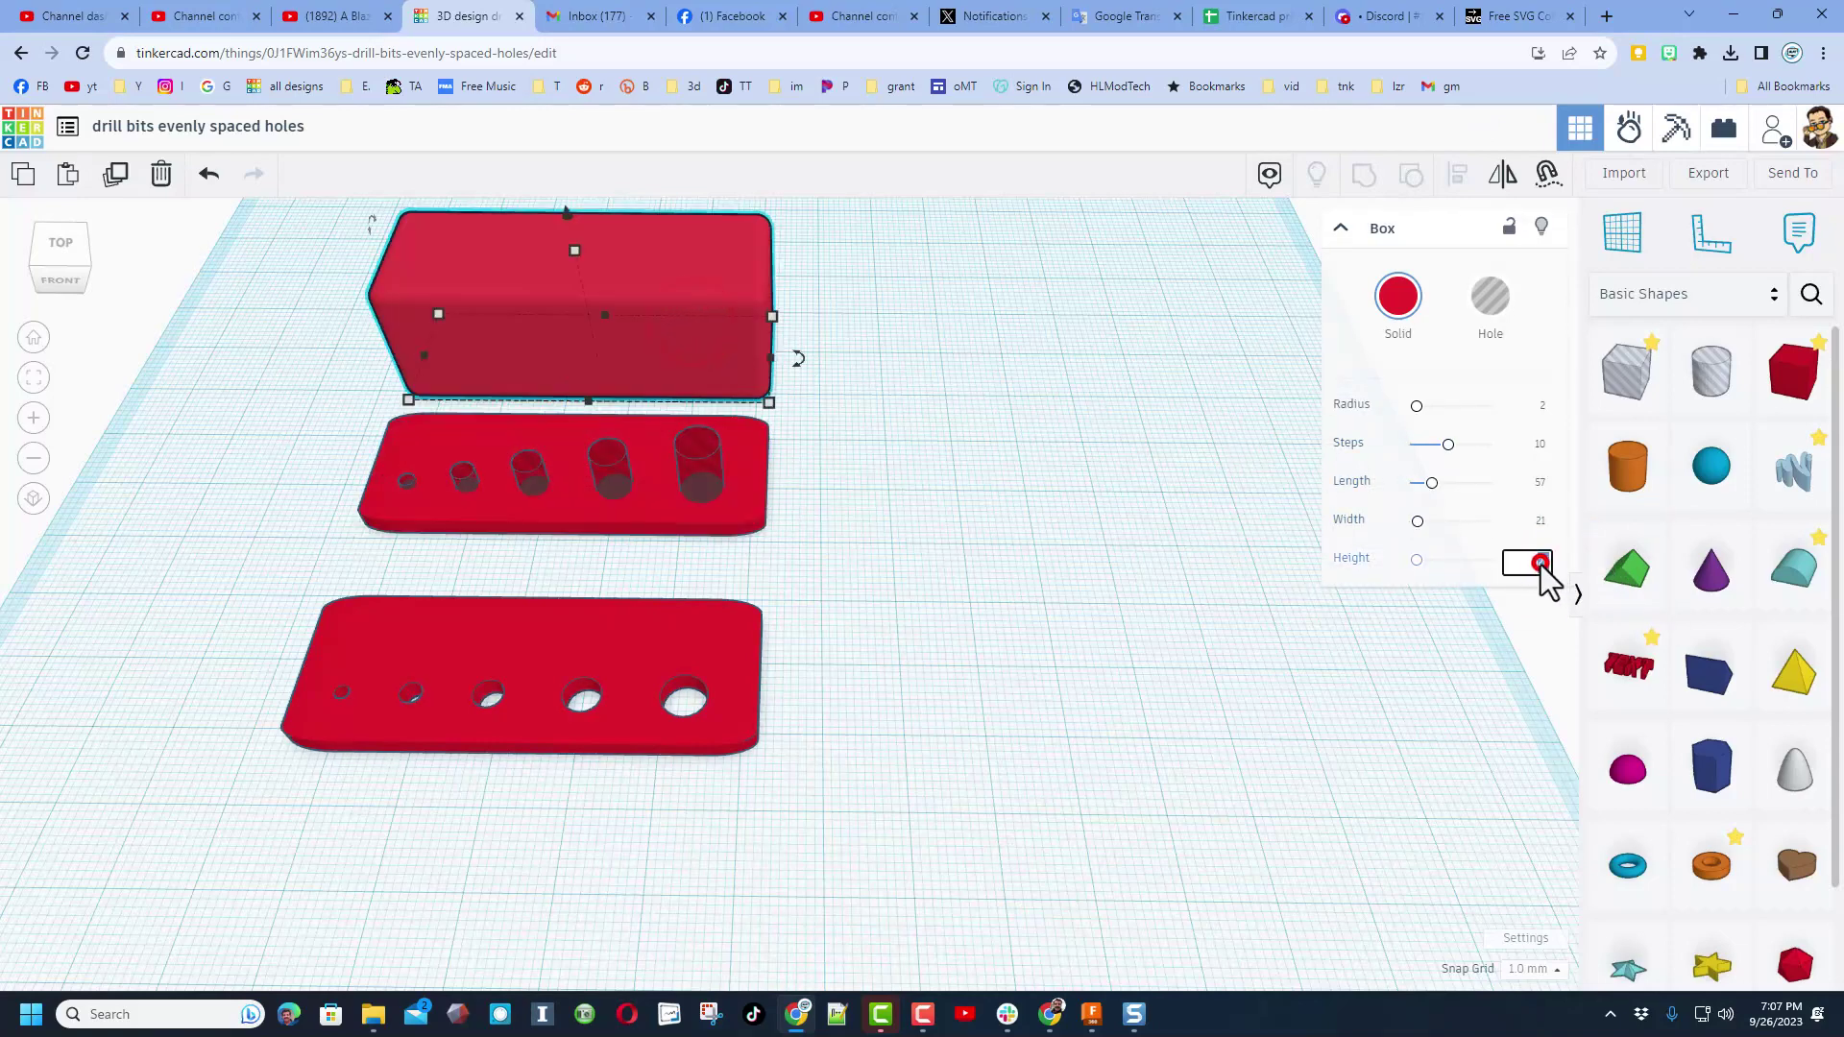
type("3")
key("Return")
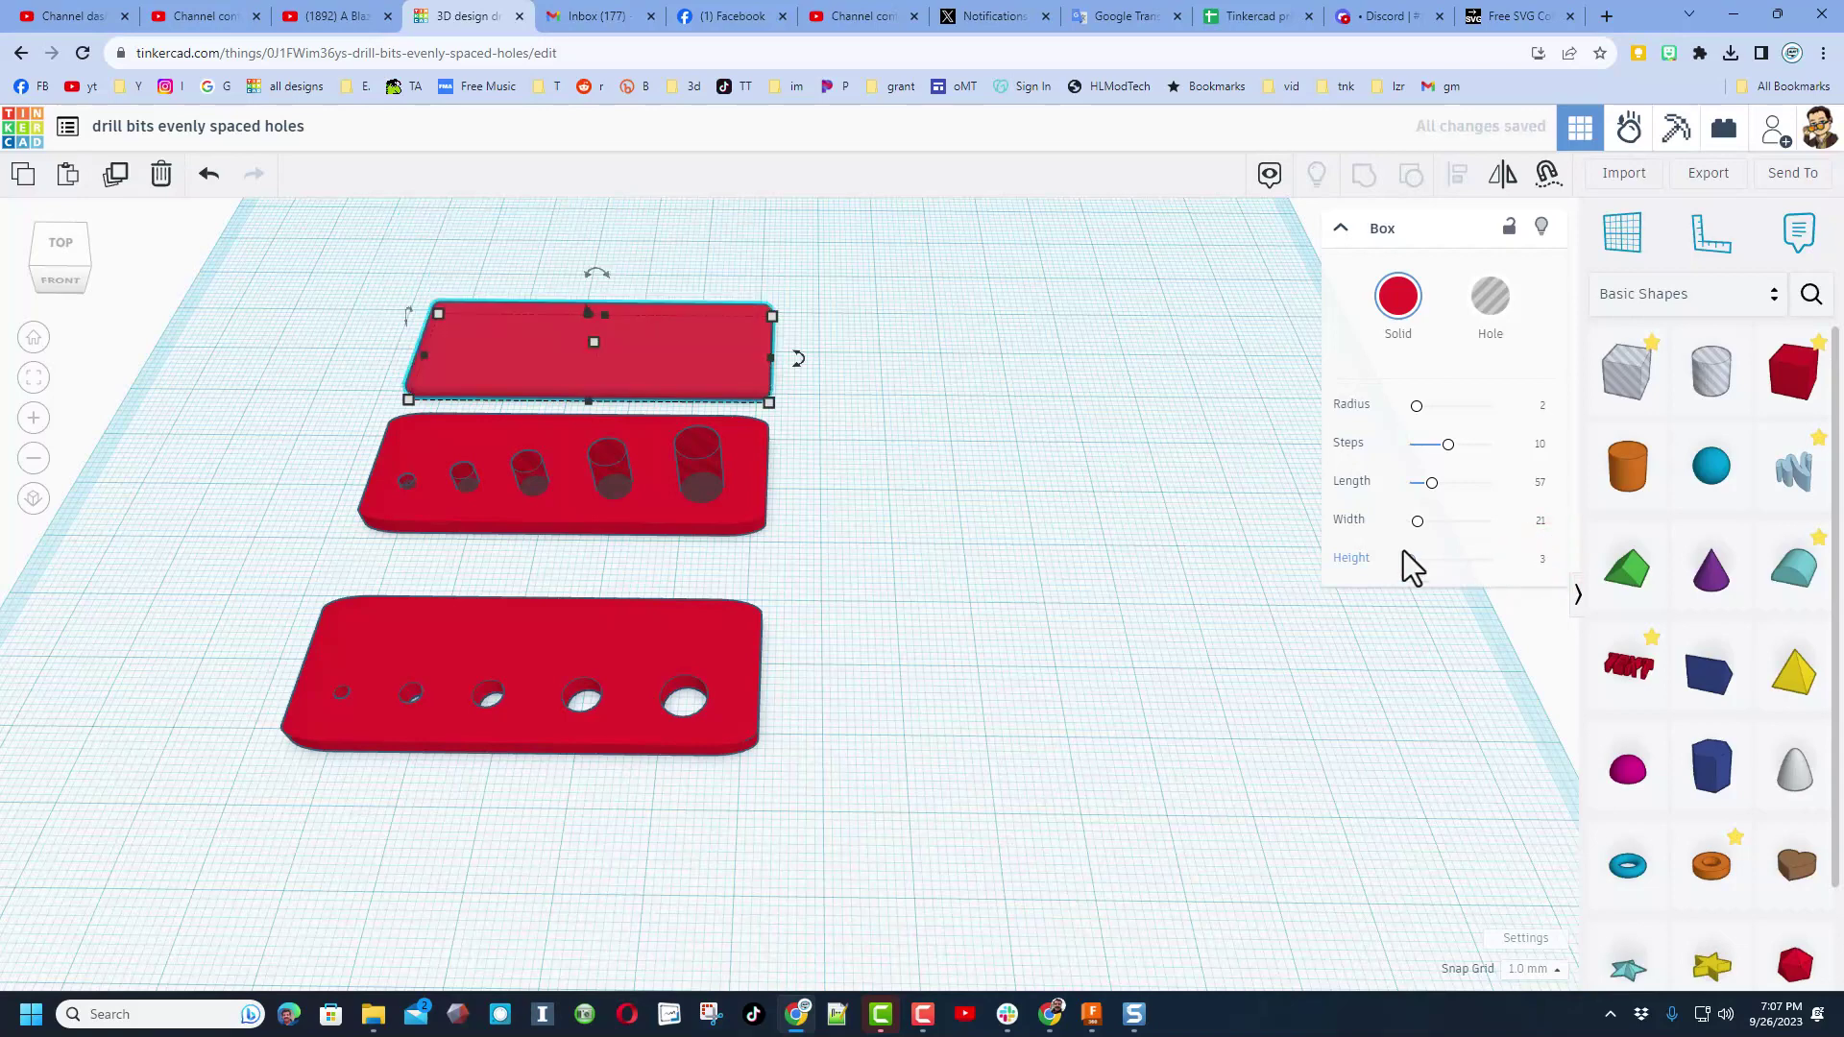
right_click_drag(947, 396, 953, 365)
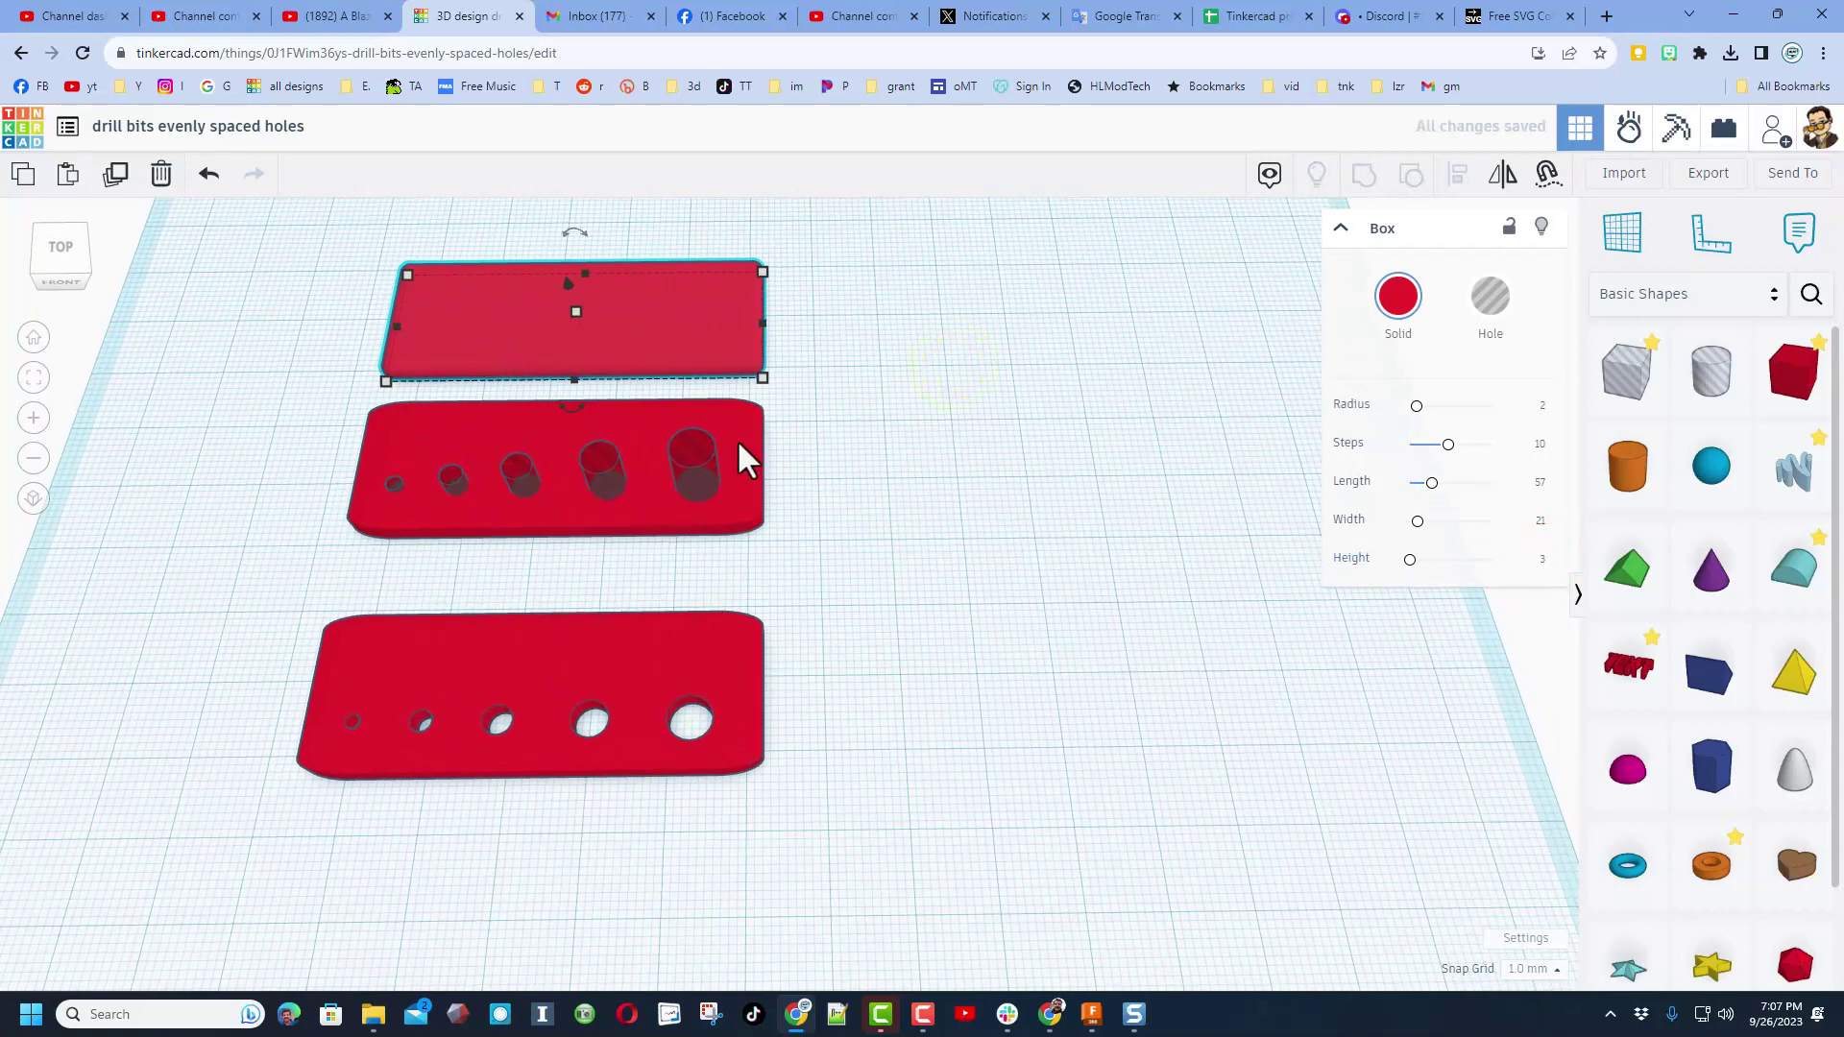
left_click(836, 492)
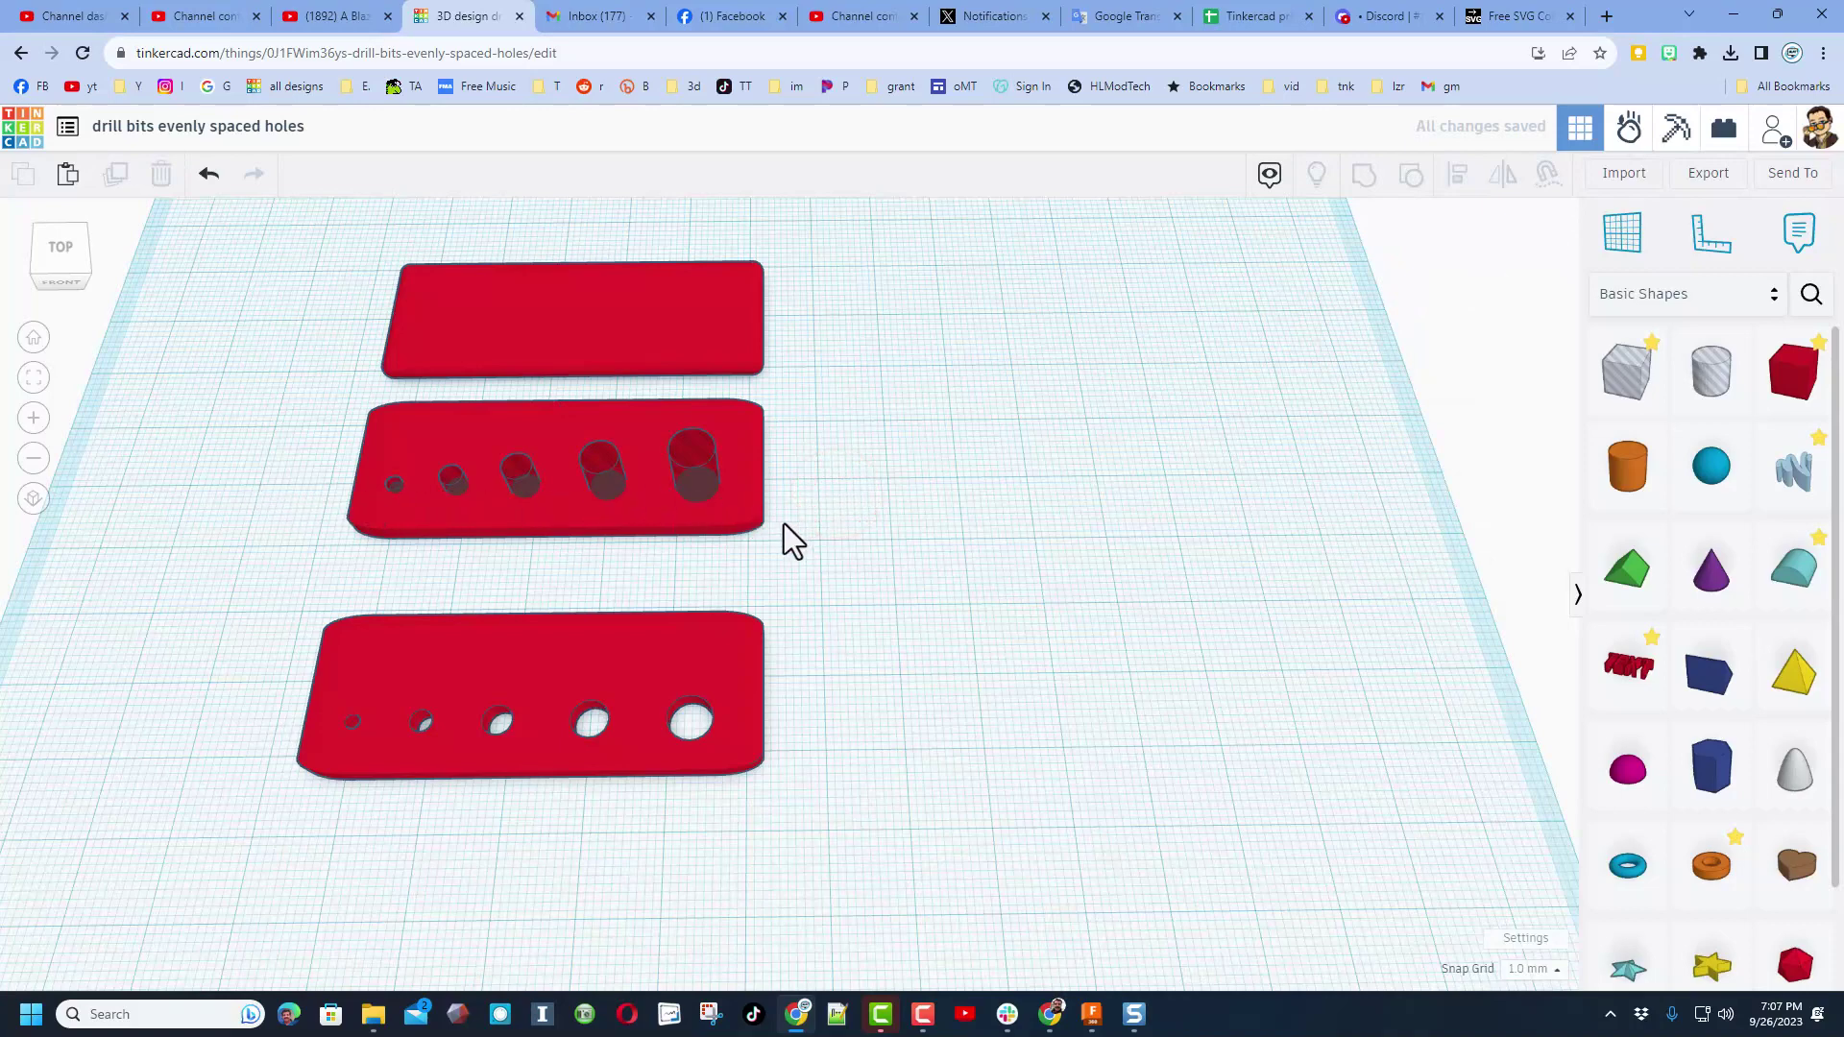
left_click(635, 517)
- Hide the ungrouped plate, duplicate the five hole cylinders and raise them onto the new plate
left_click(1539, 229)
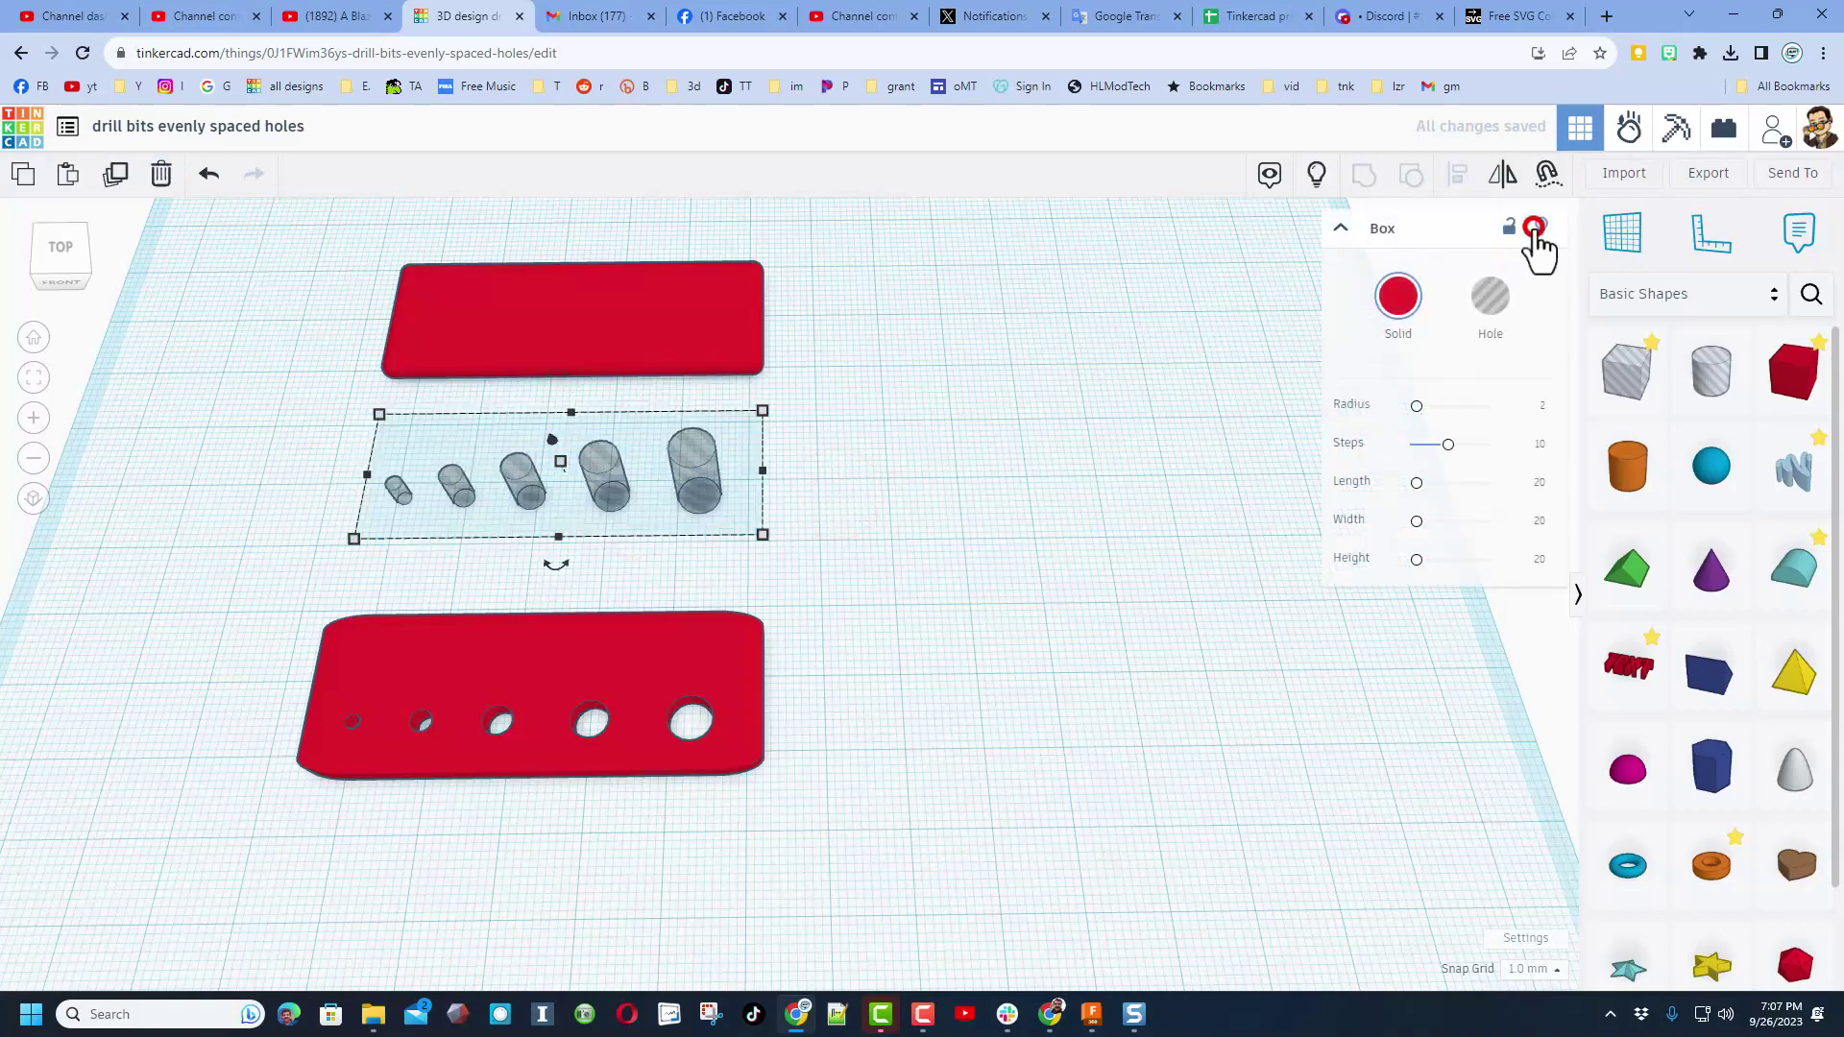
left_click_drag(281, 447, 728, 528)
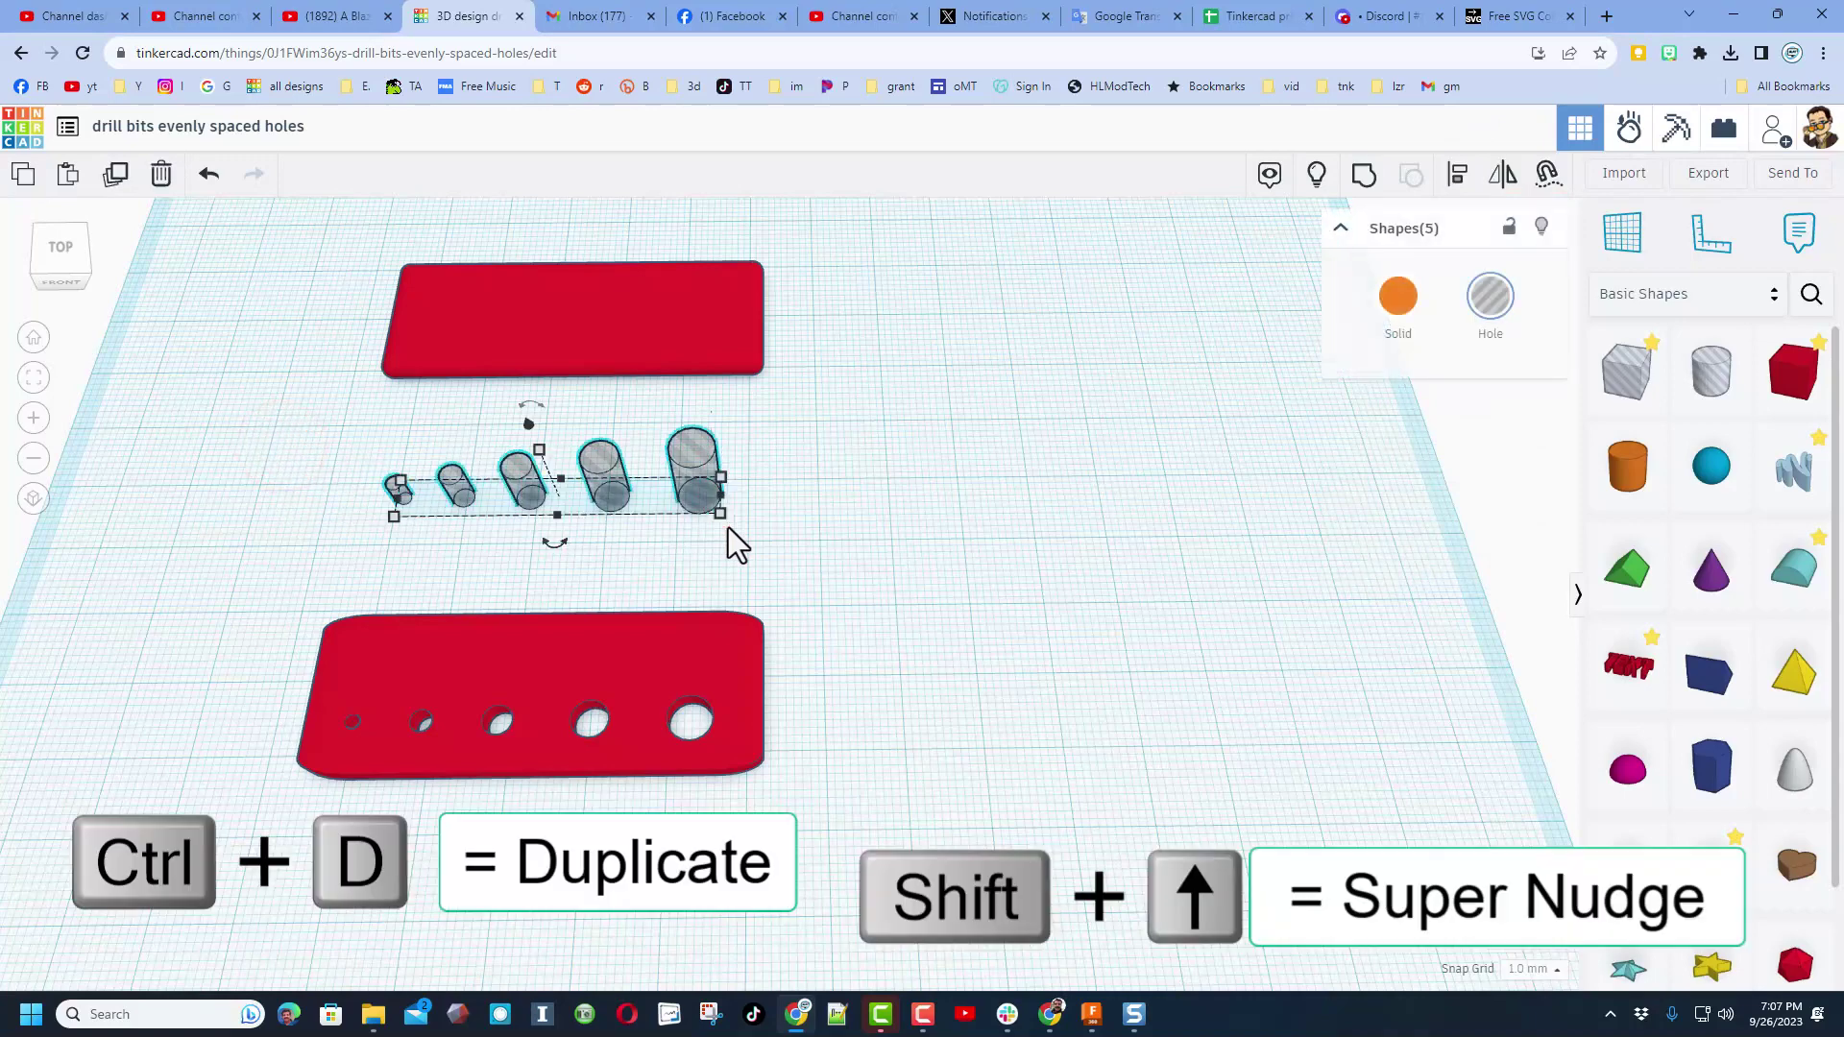
key("ctrl+d")
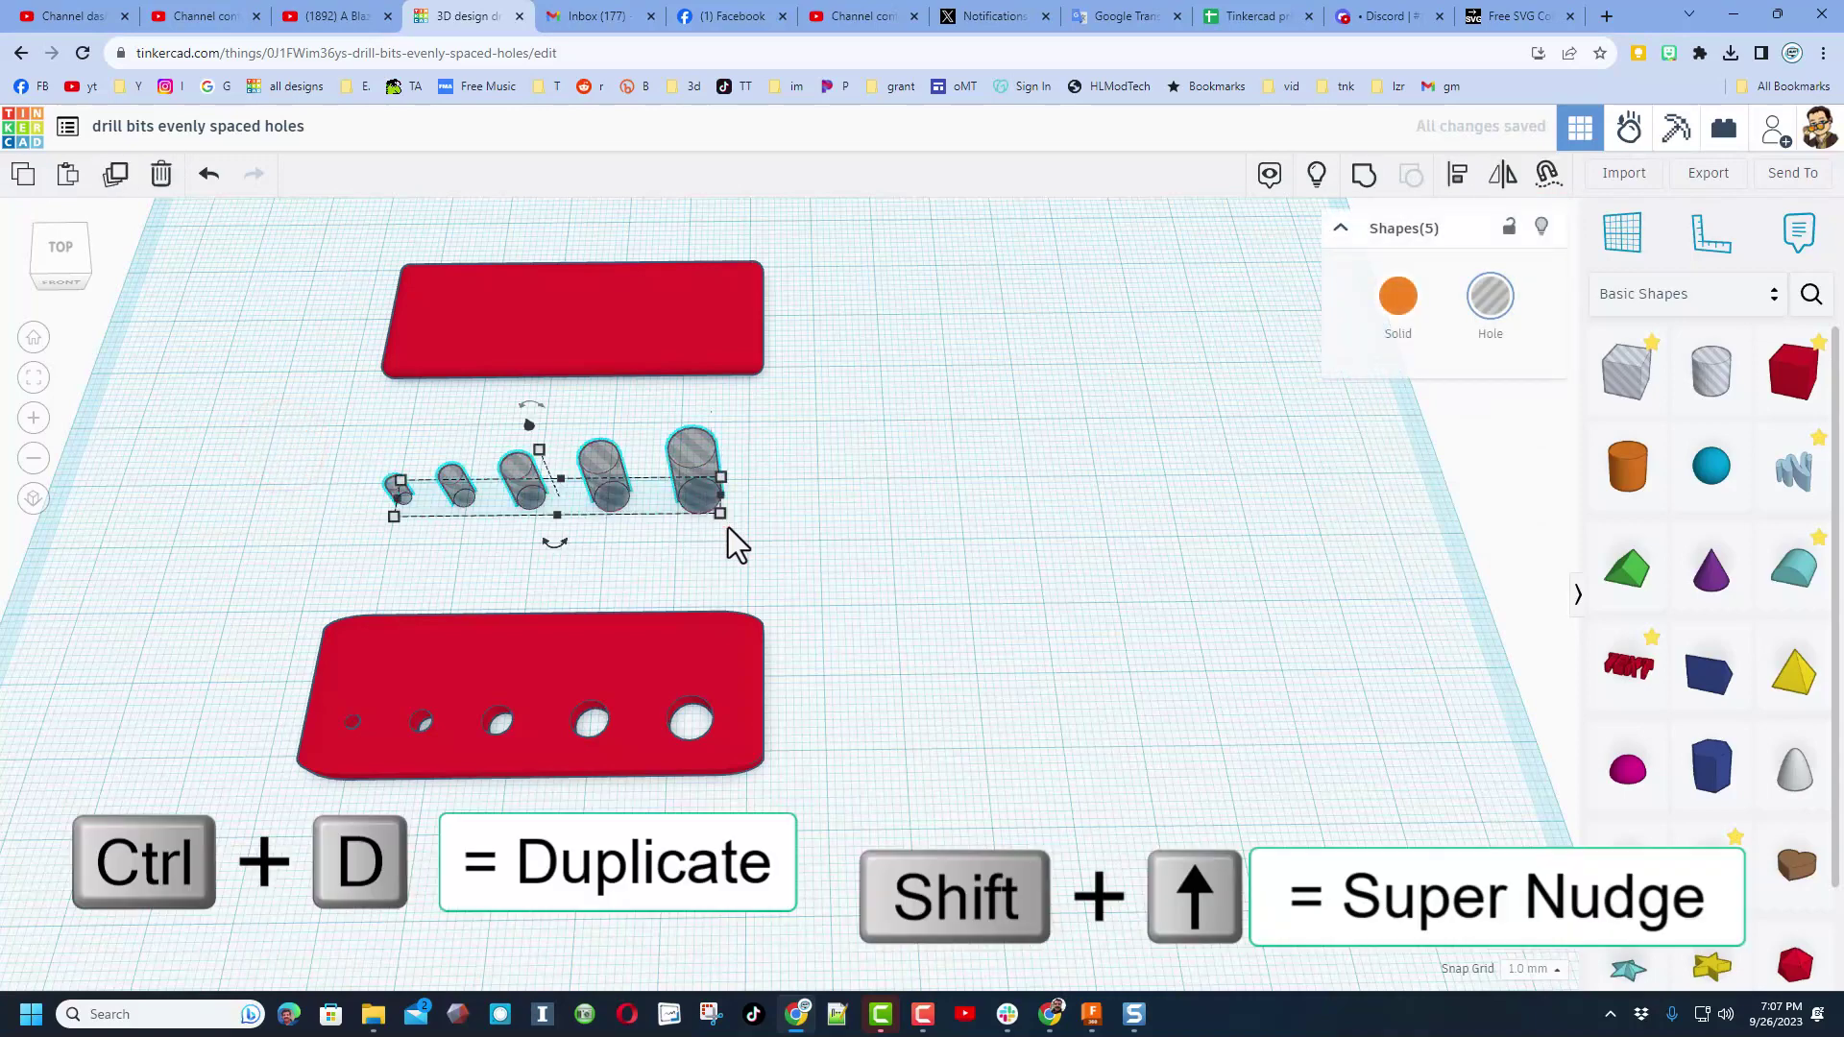
key("shift+Up")
key("shift+Up")
key("shift+Up")
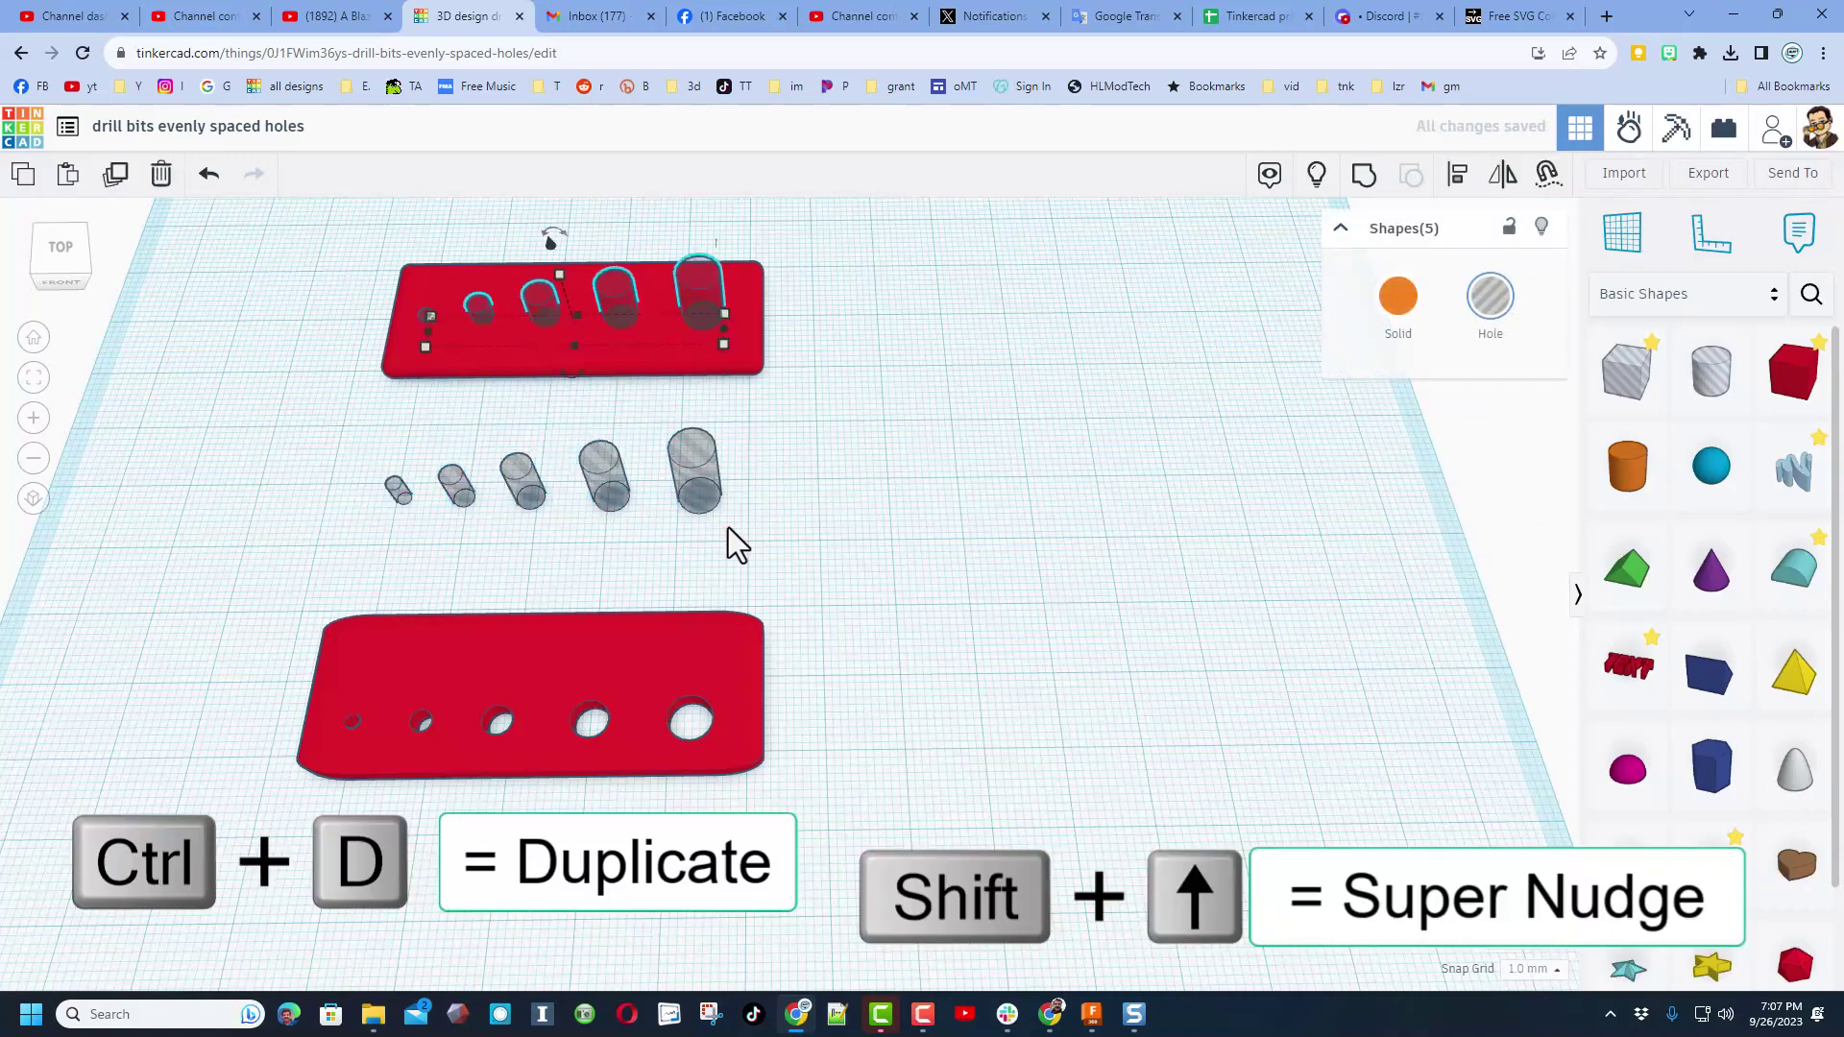
- Zoom onto the new plate and select each hole cylinder in turn to inspect them
left_click(722, 361)
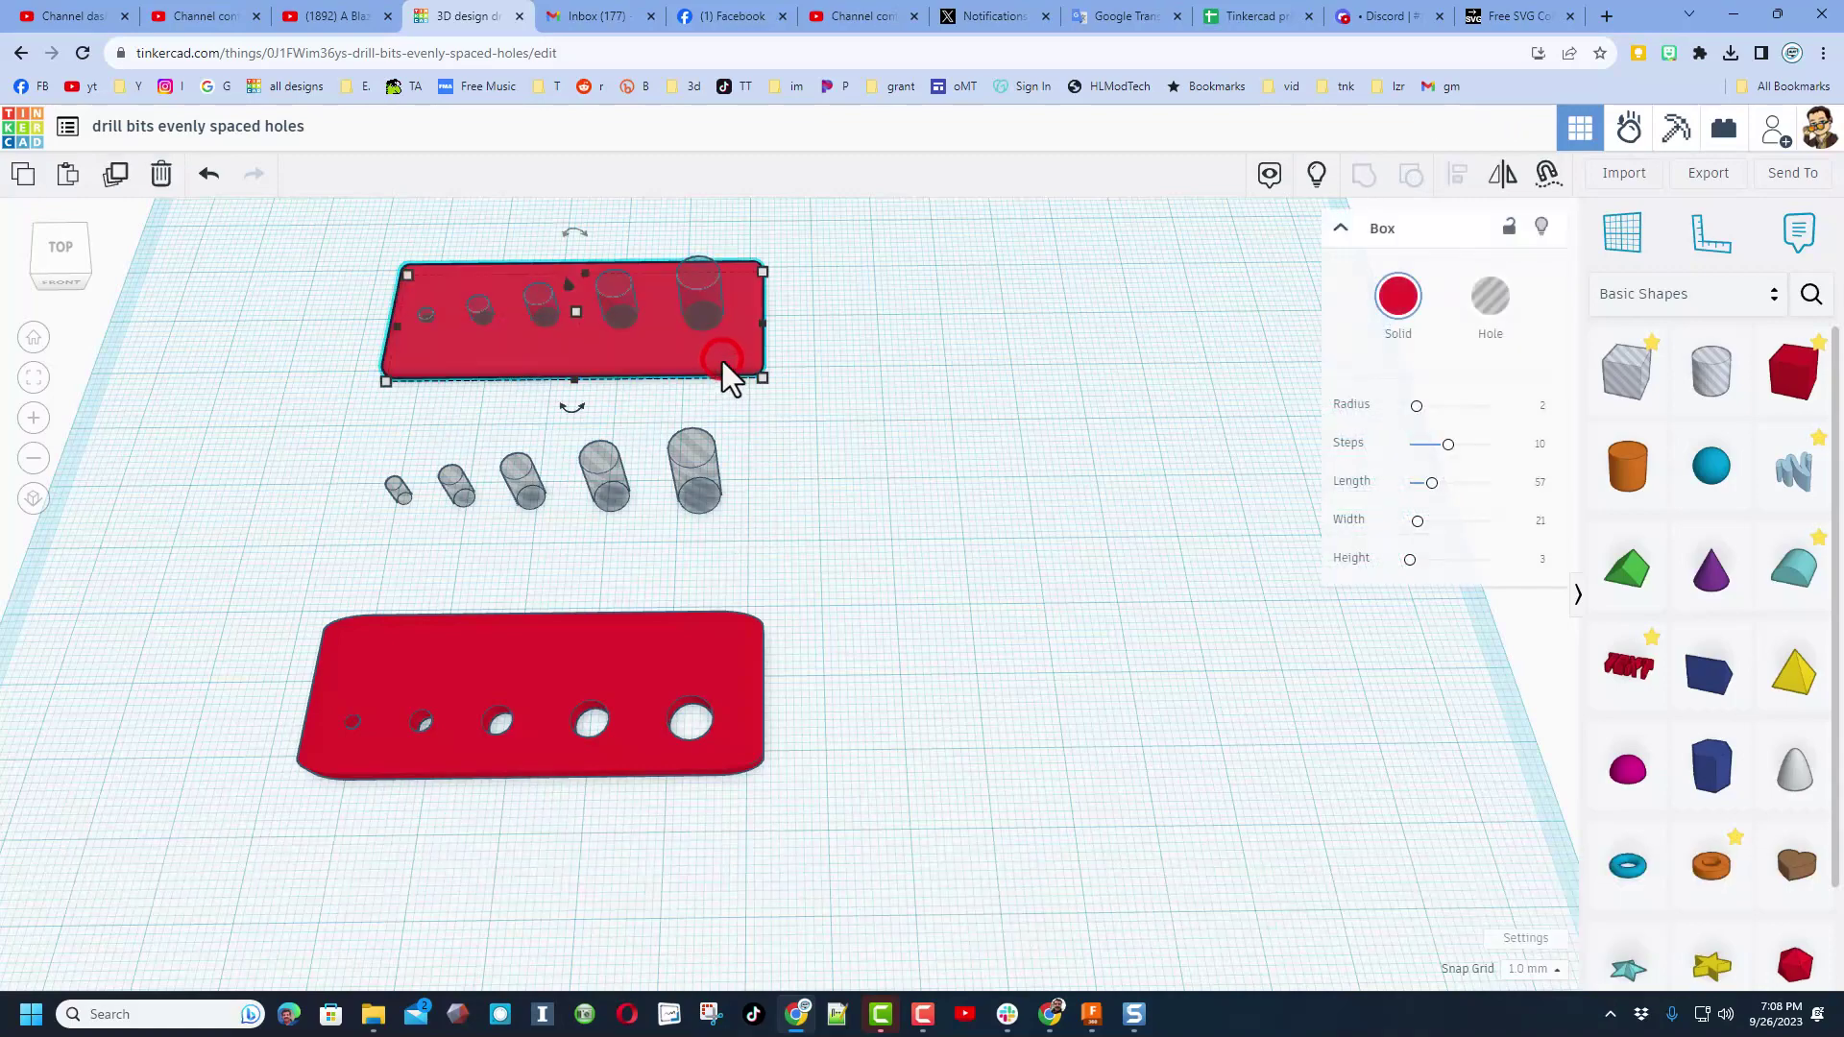
key("f")
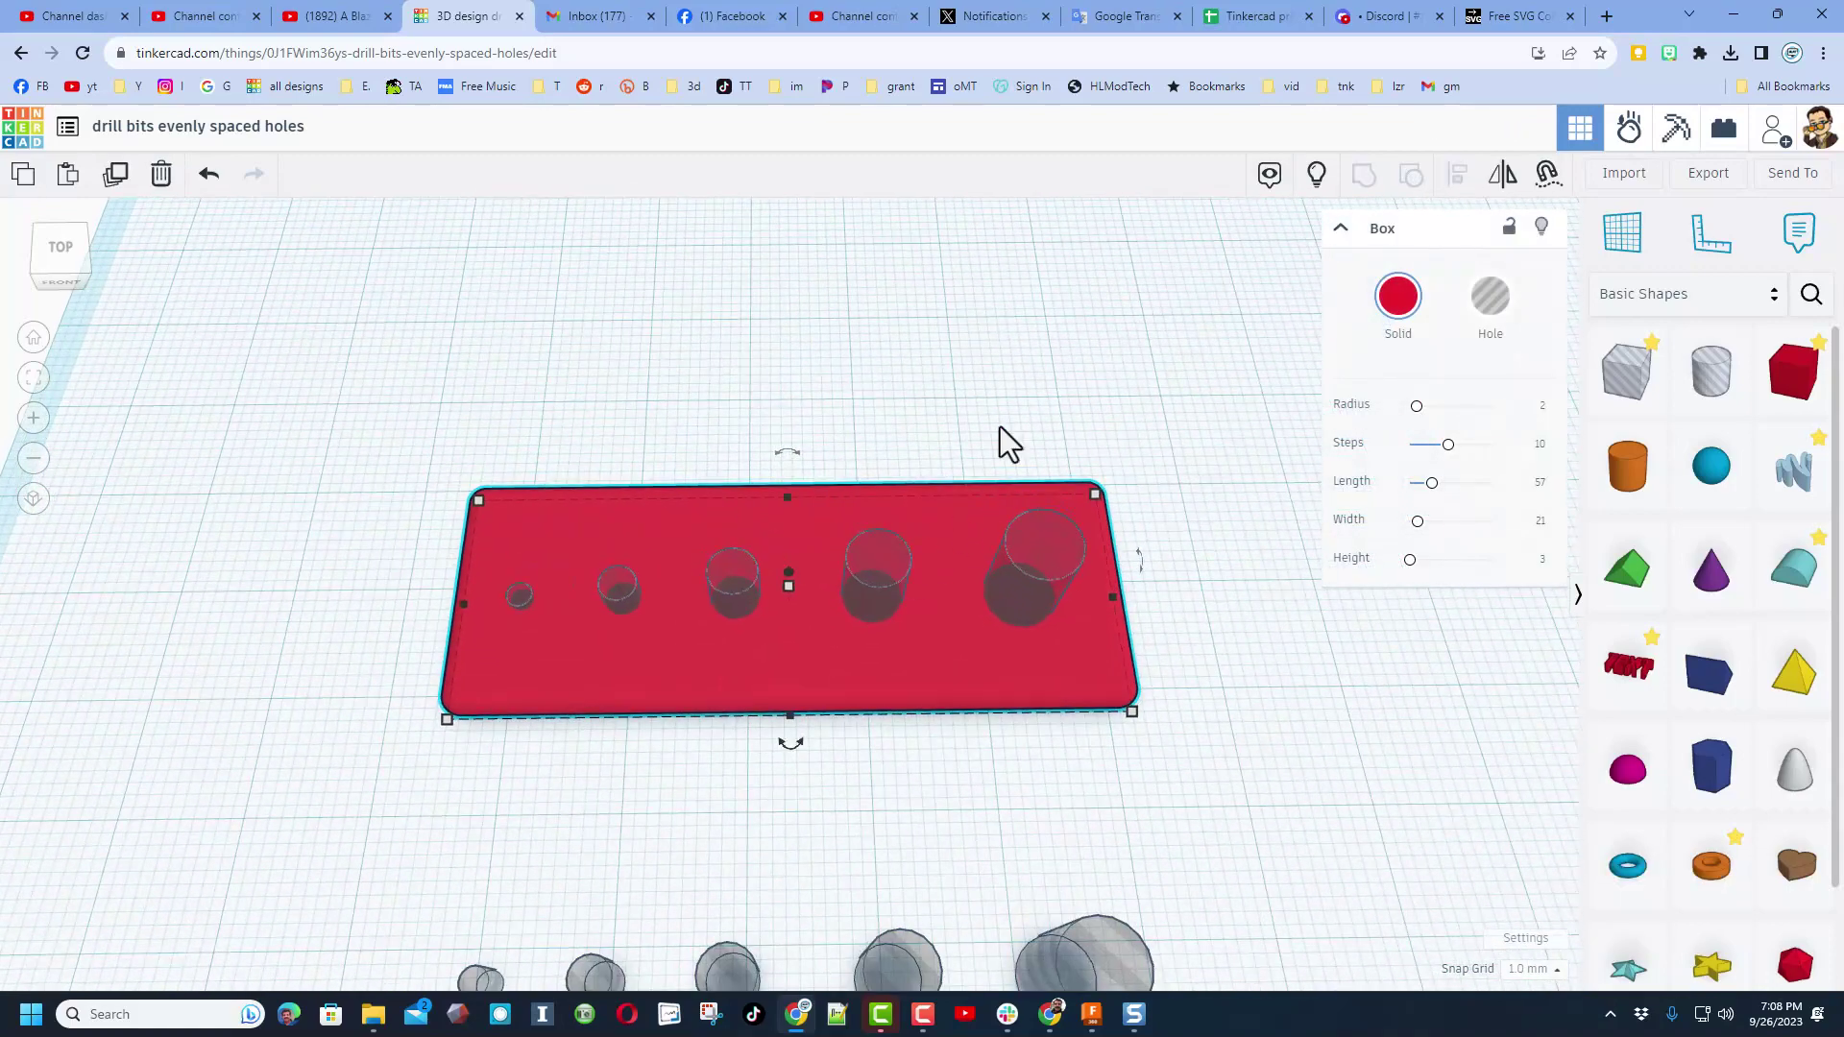
left_click(964, 373)
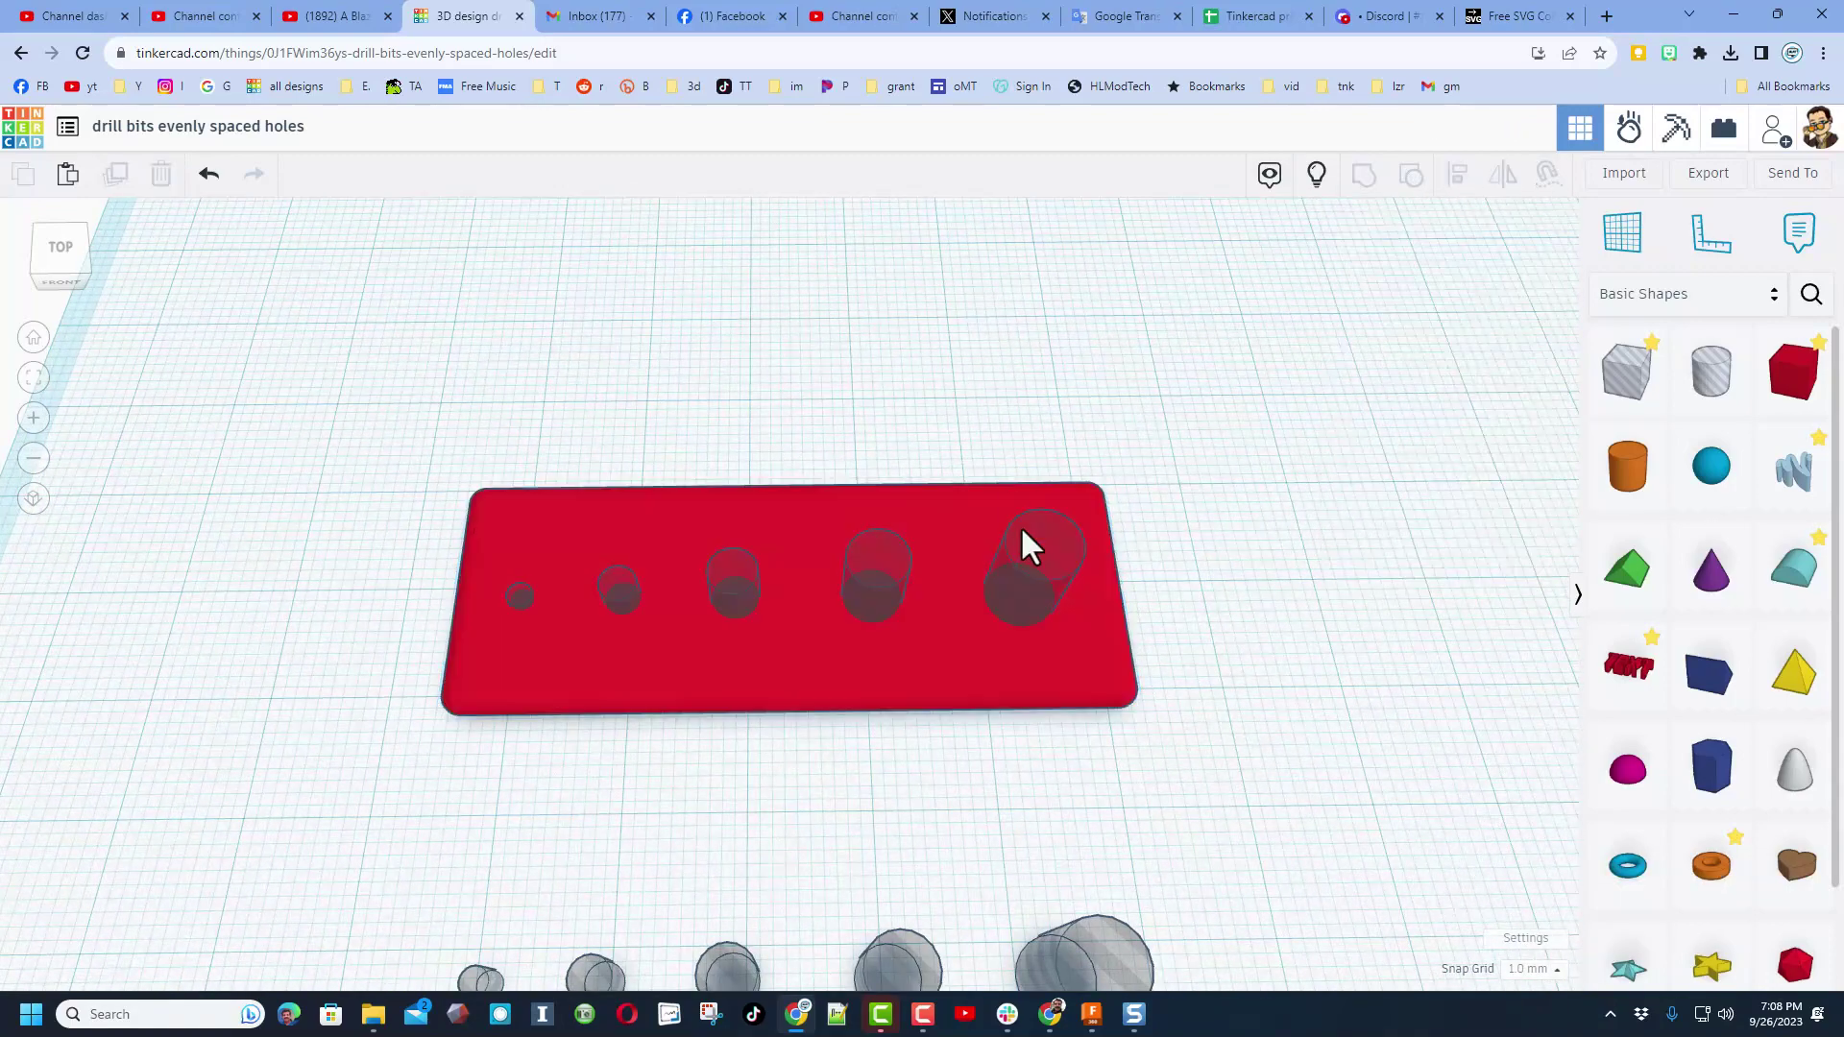
left_click(1045, 578)
left_click(1050, 638)
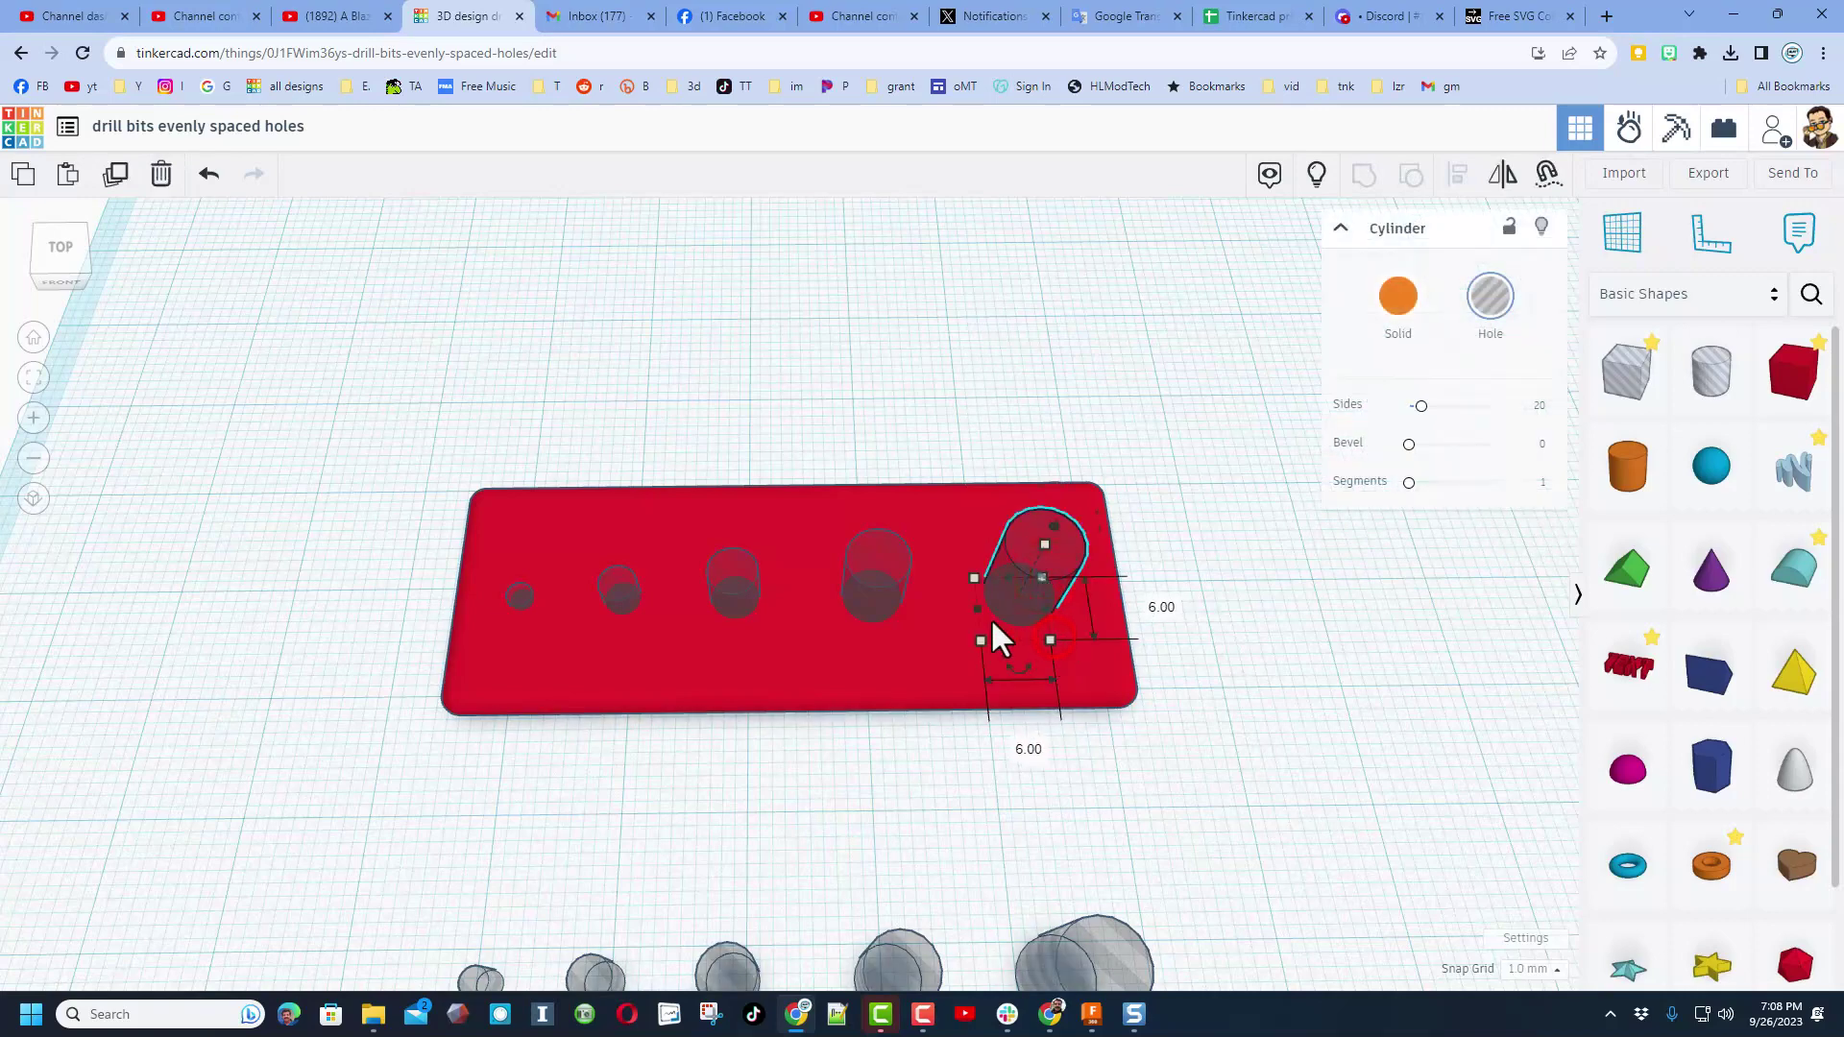
left_click(881, 572)
left_click(757, 590)
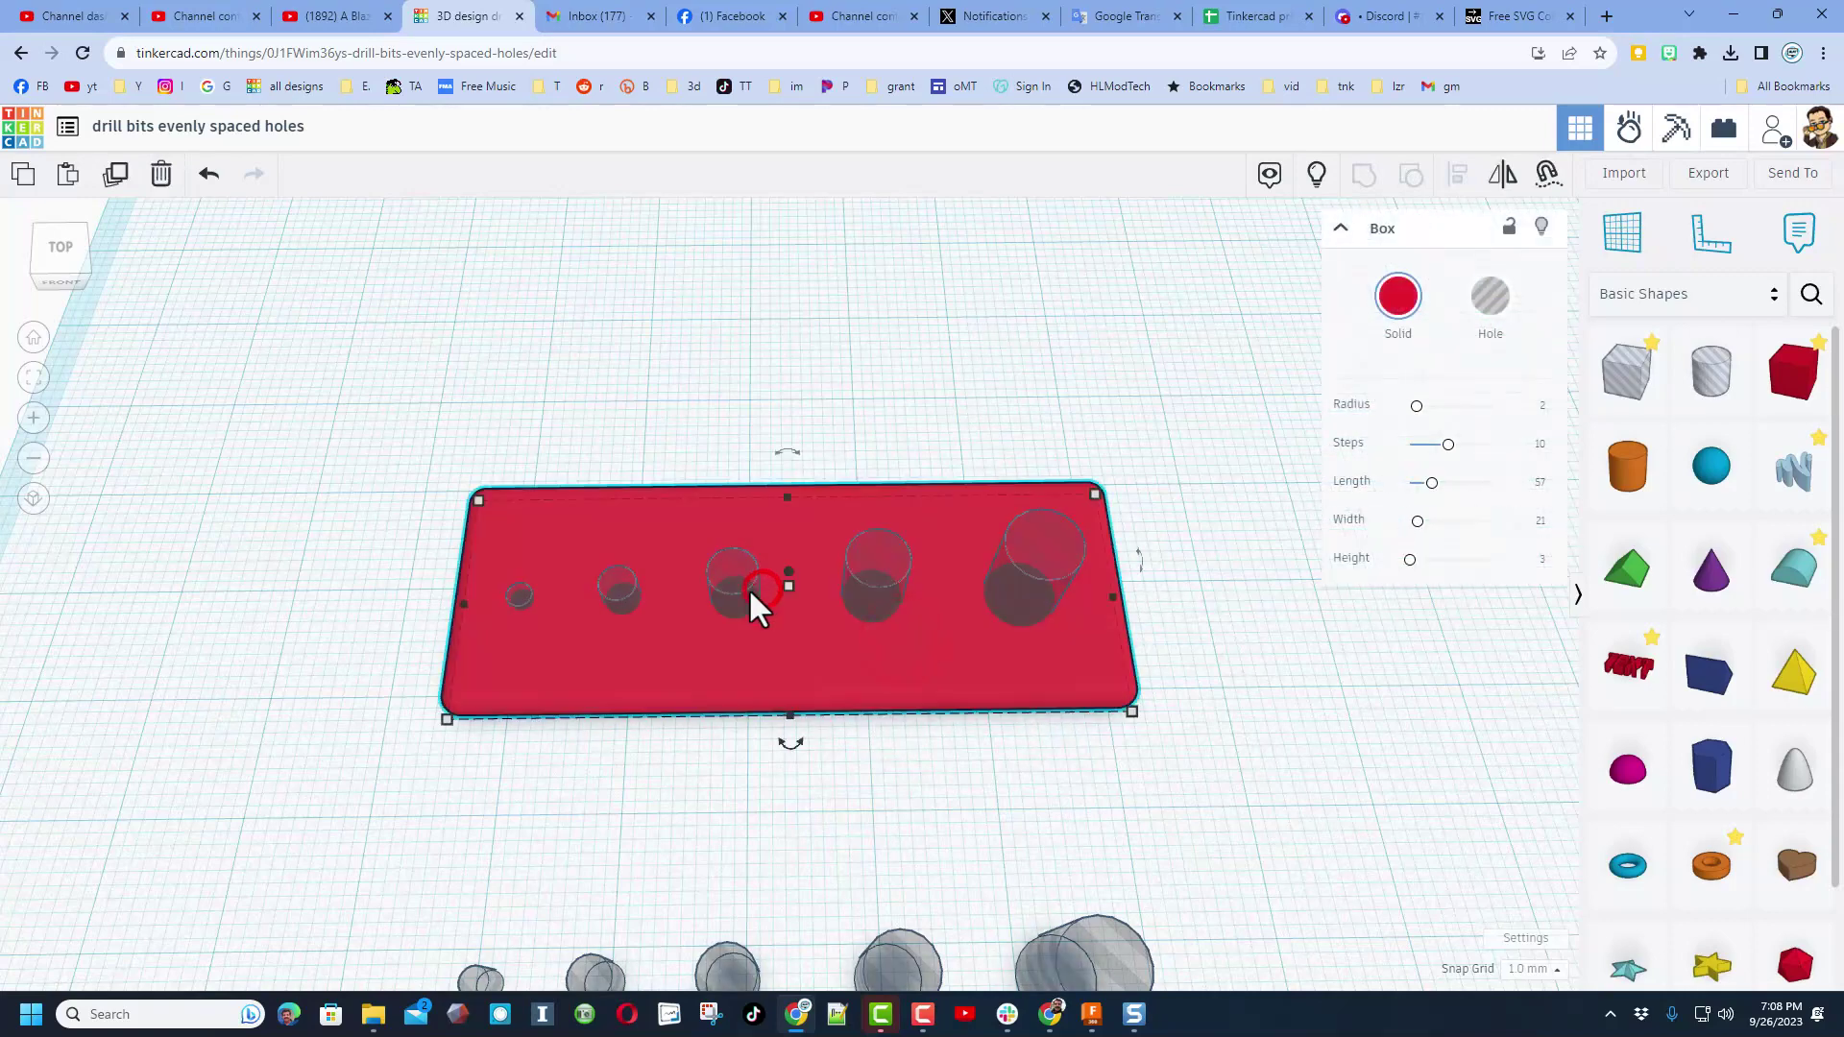
left_click(747, 587)
left_click(619, 603)
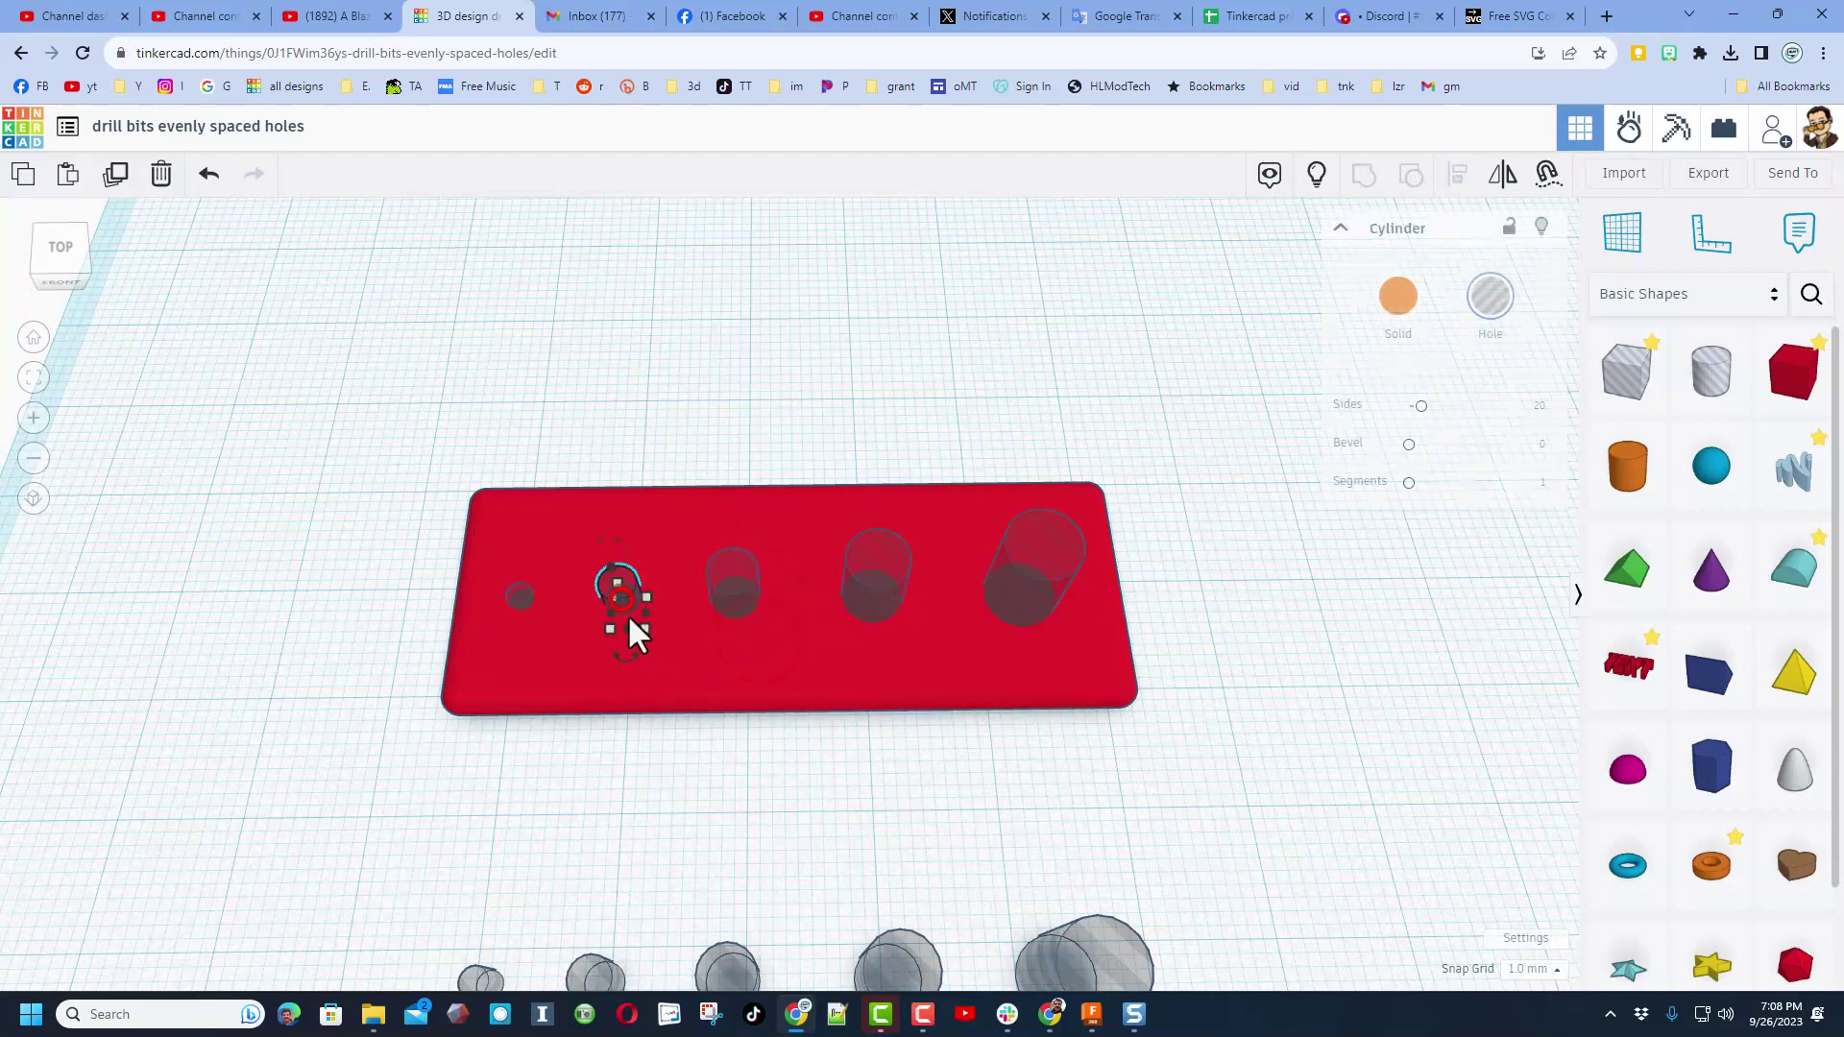
left_click(518, 600)
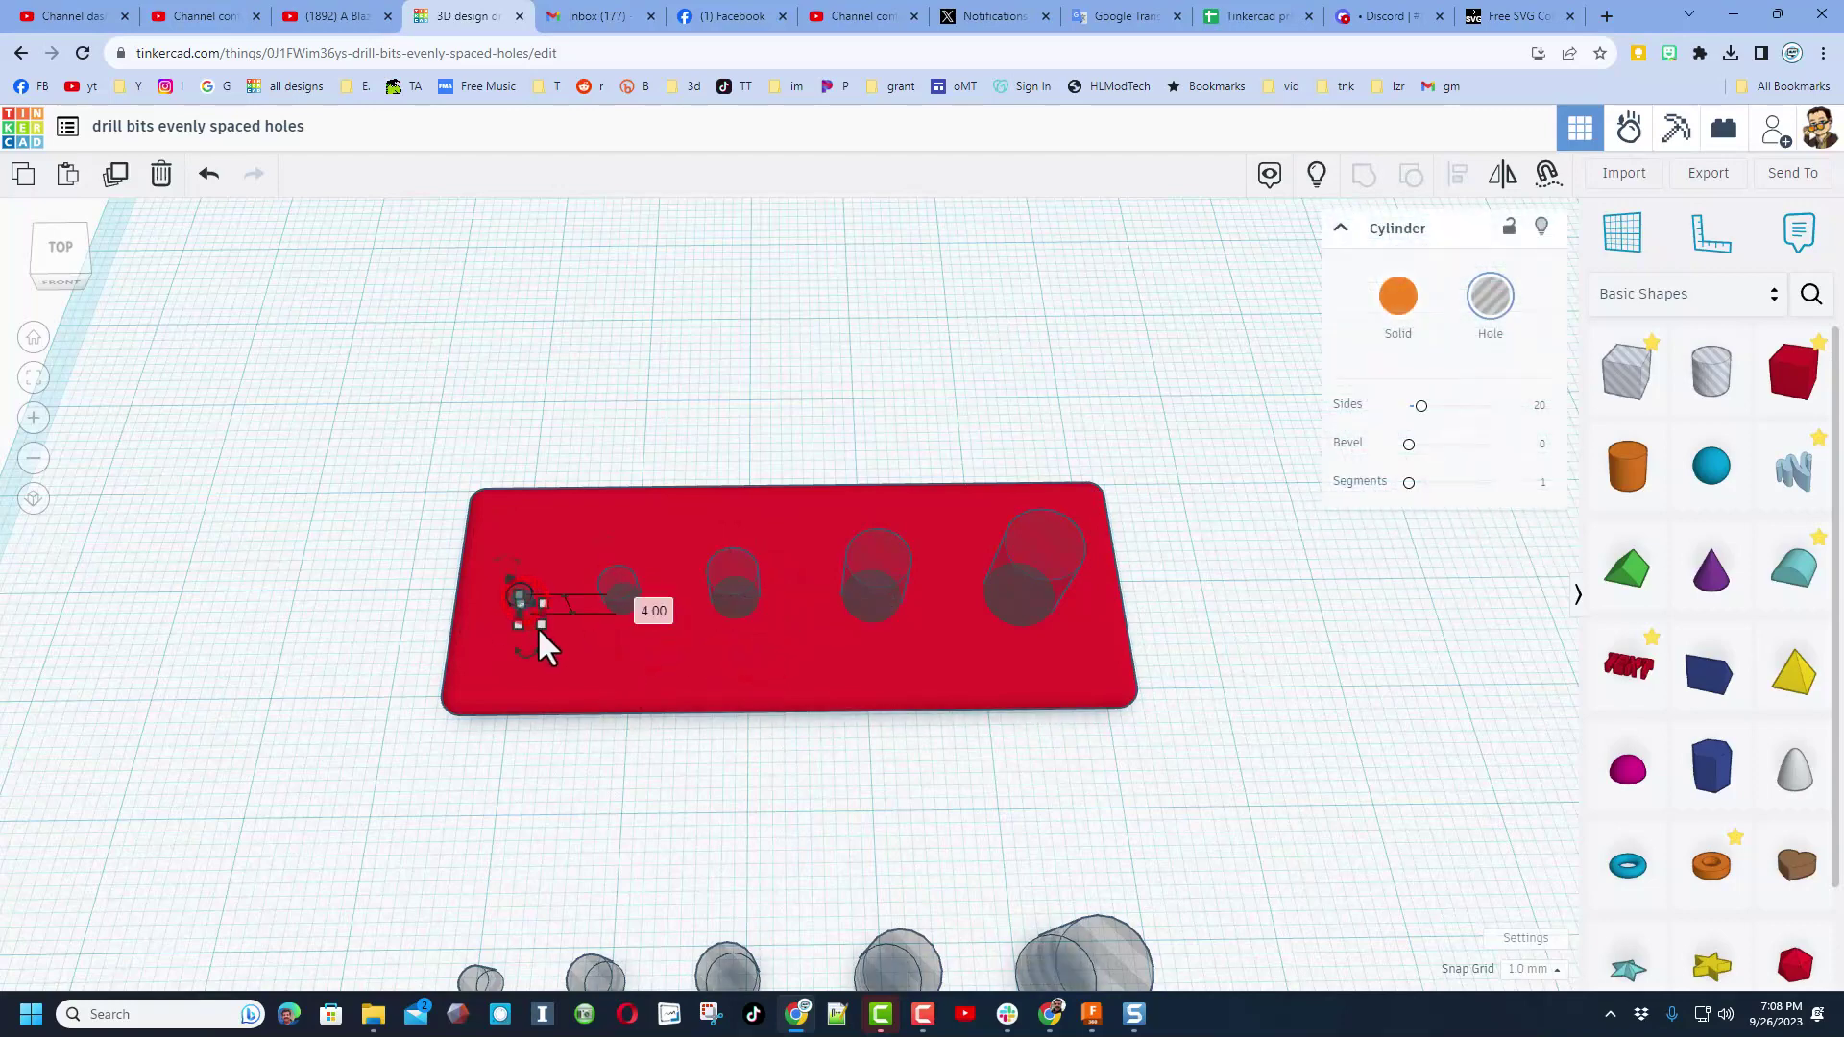
mouse_move(543, 626)
- Align the fourth hole cylinder with the largest hole at the right end
left_click(885, 534)
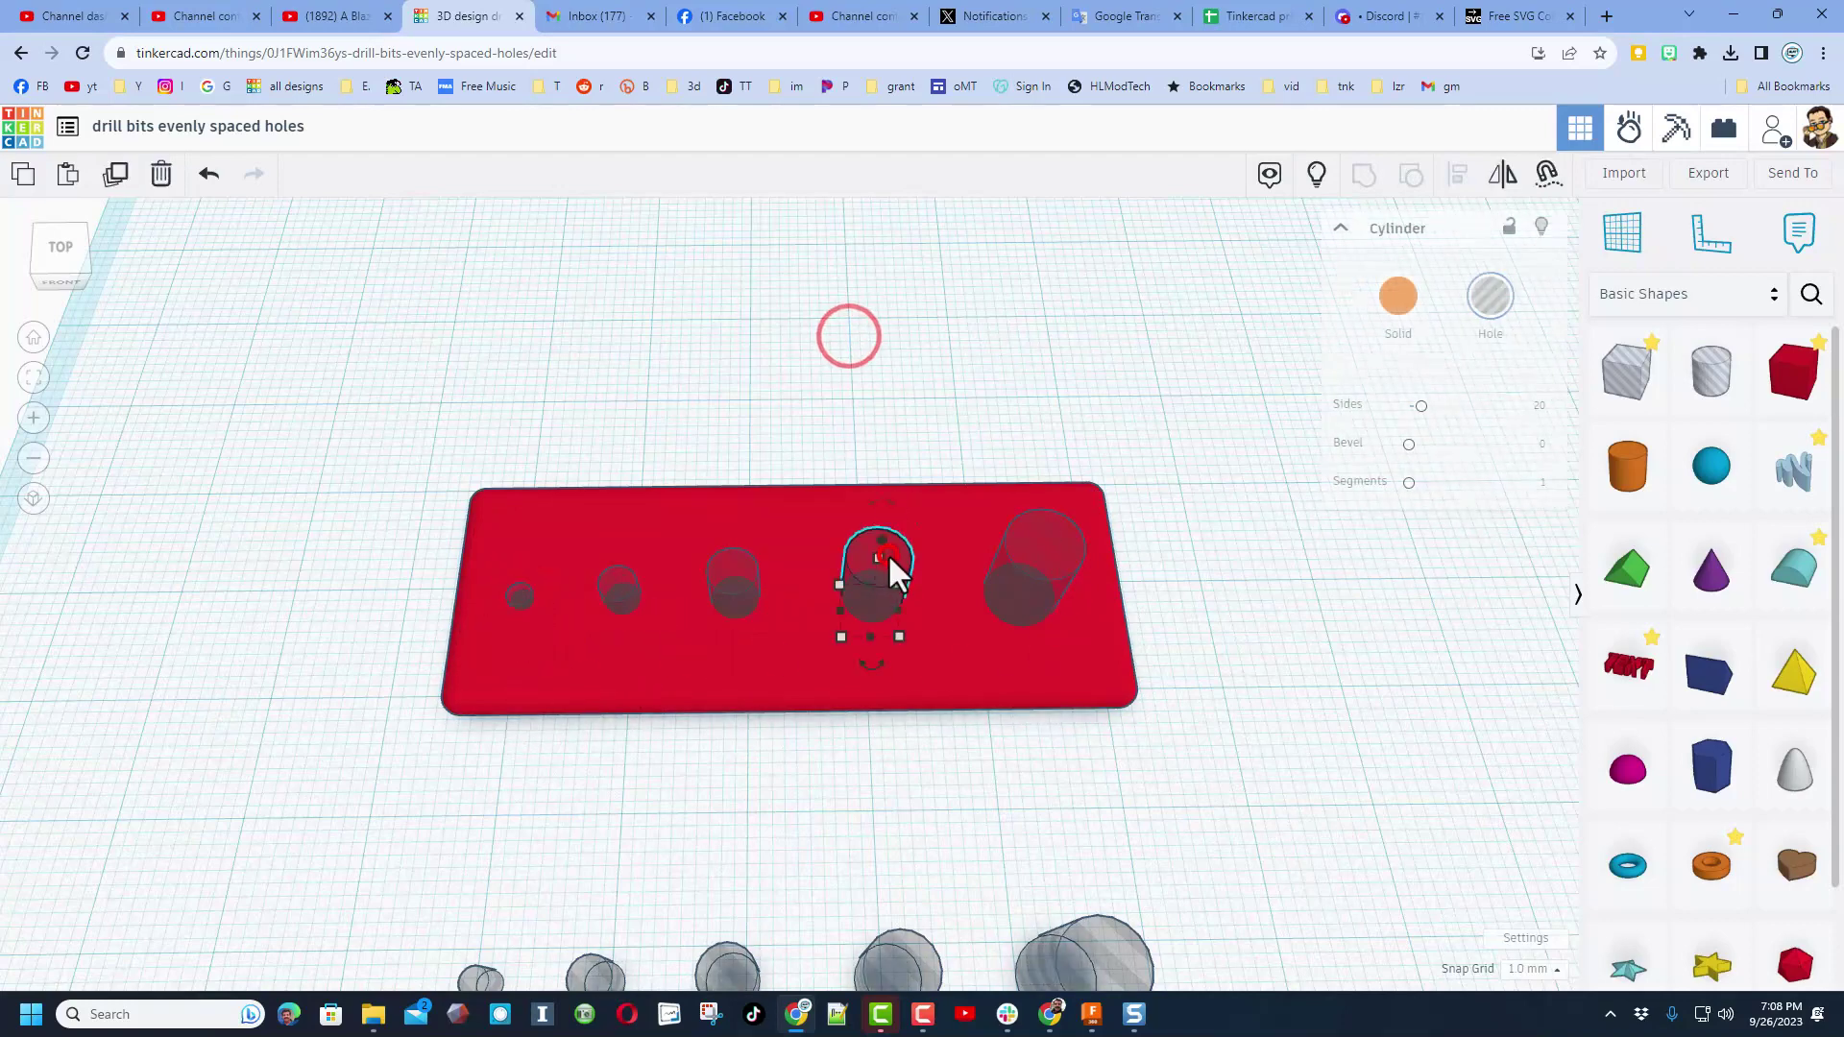
key("shift")
left_click(1029, 557, "shift")
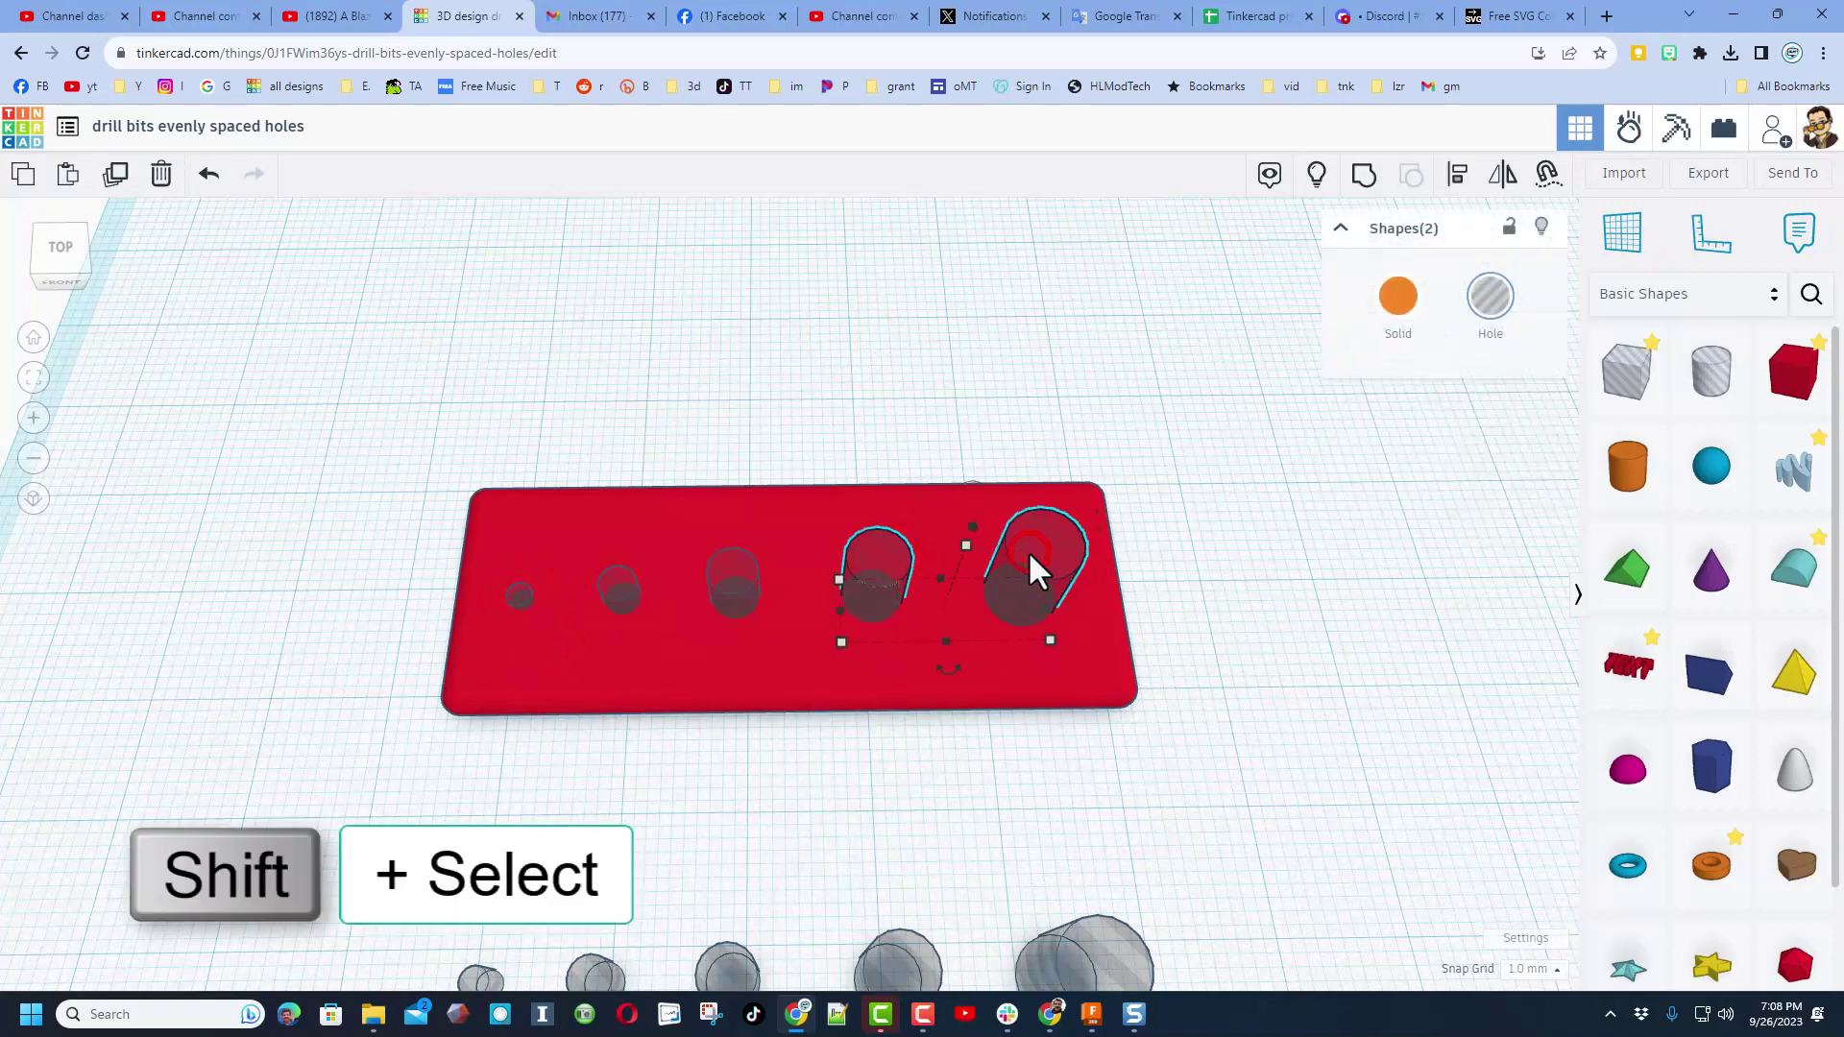
left_click(1459, 175)
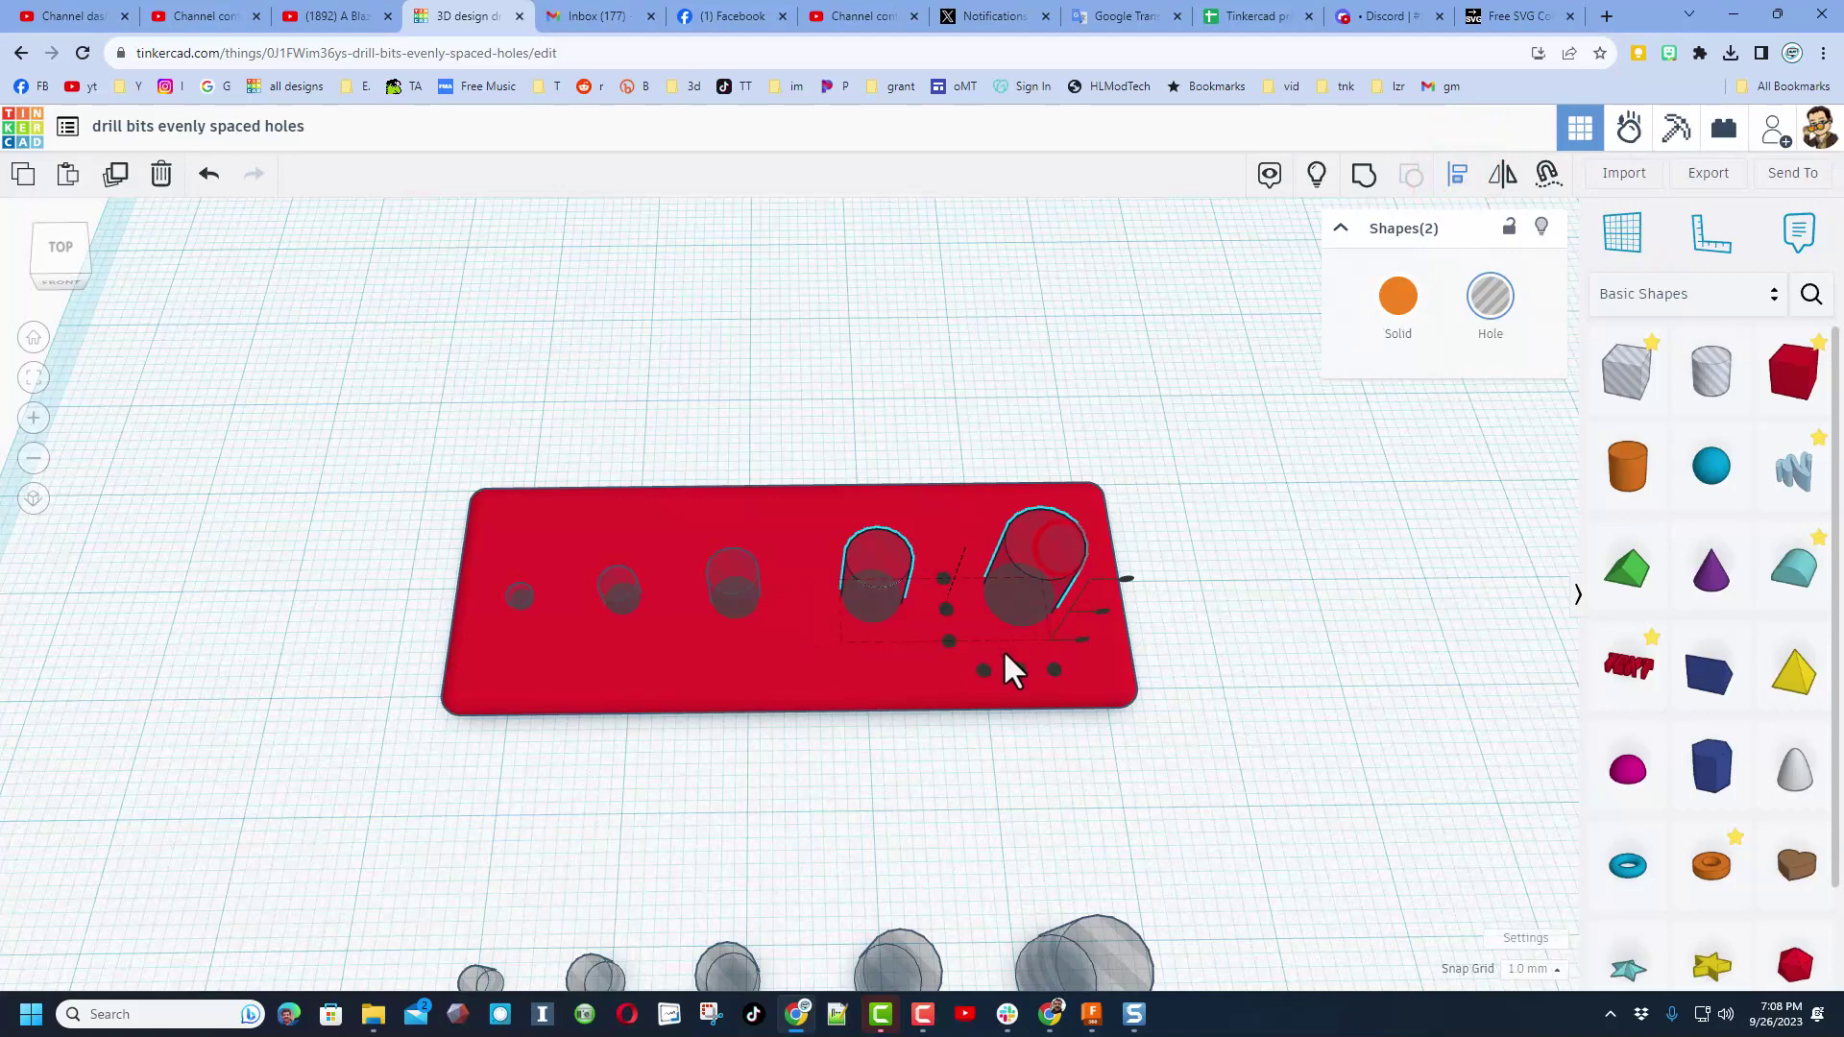
left_click(983, 669)
- Hide the largest hole, set snap to 5.0 mm, and nudge the fourth hole two steps left
left_click(1300, 666)
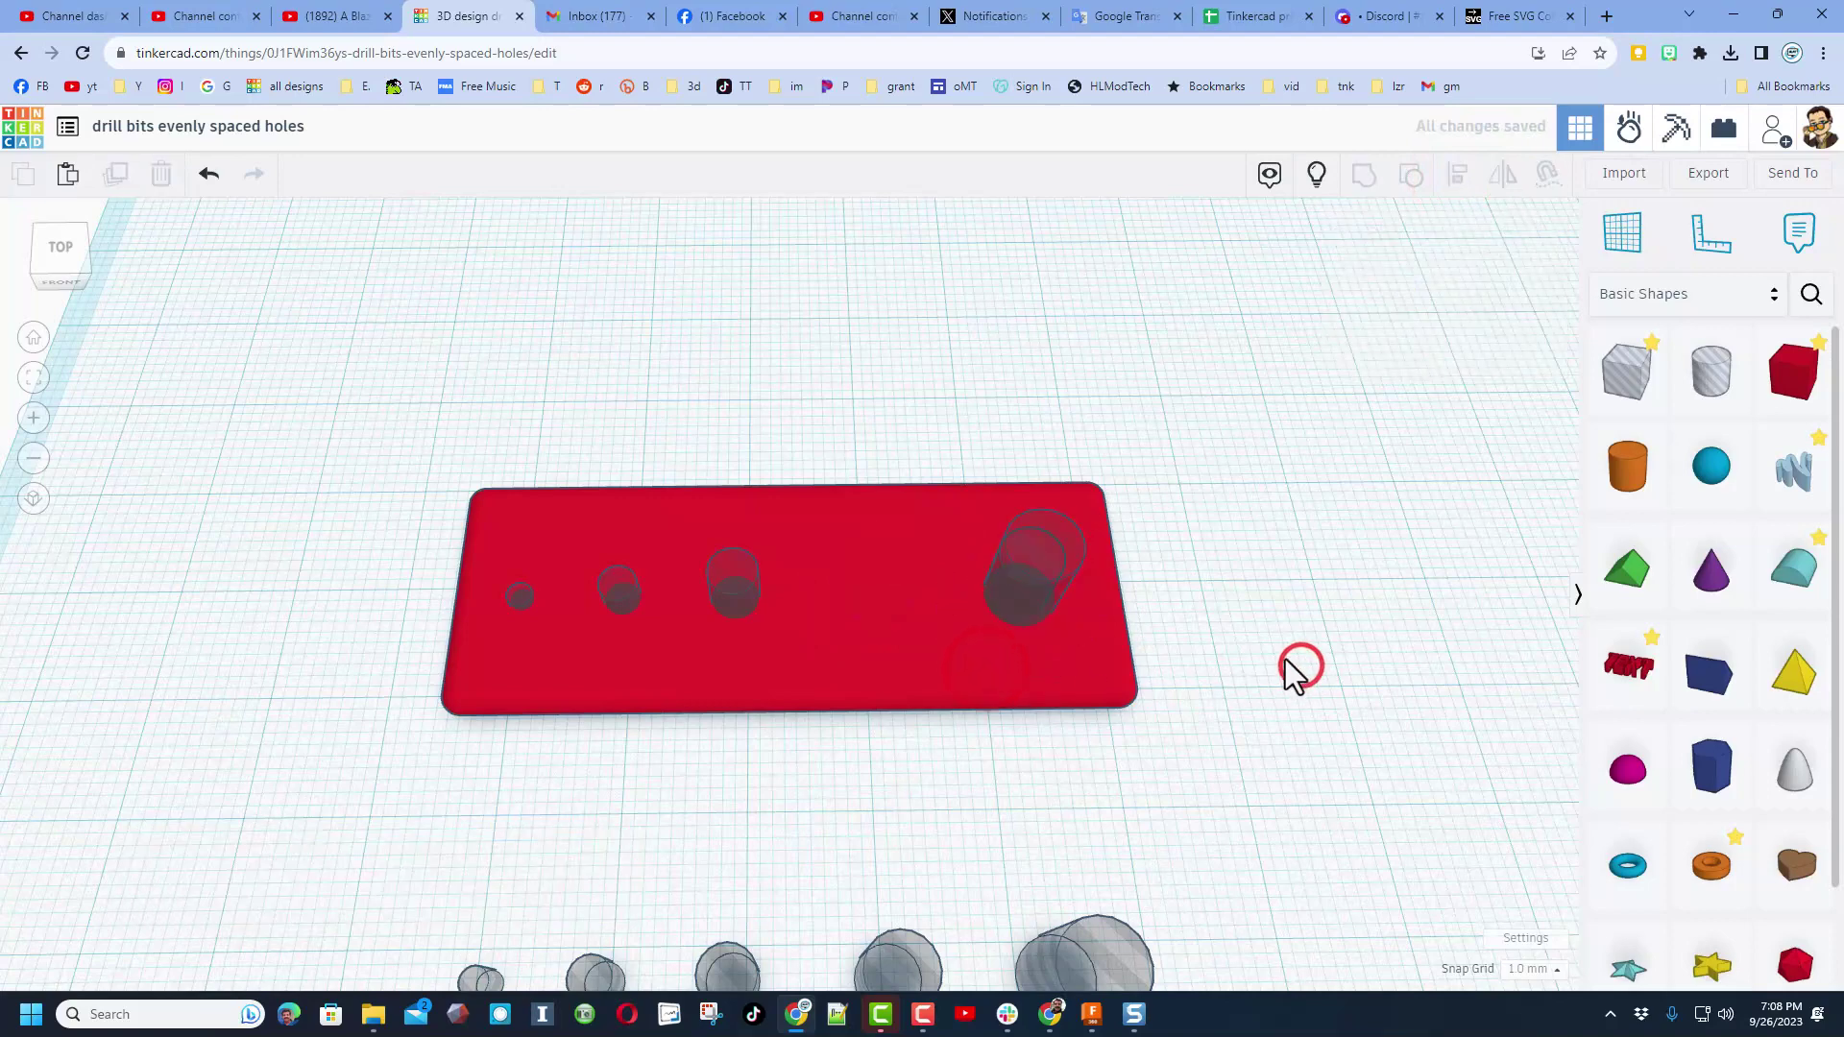
left_click(1068, 542)
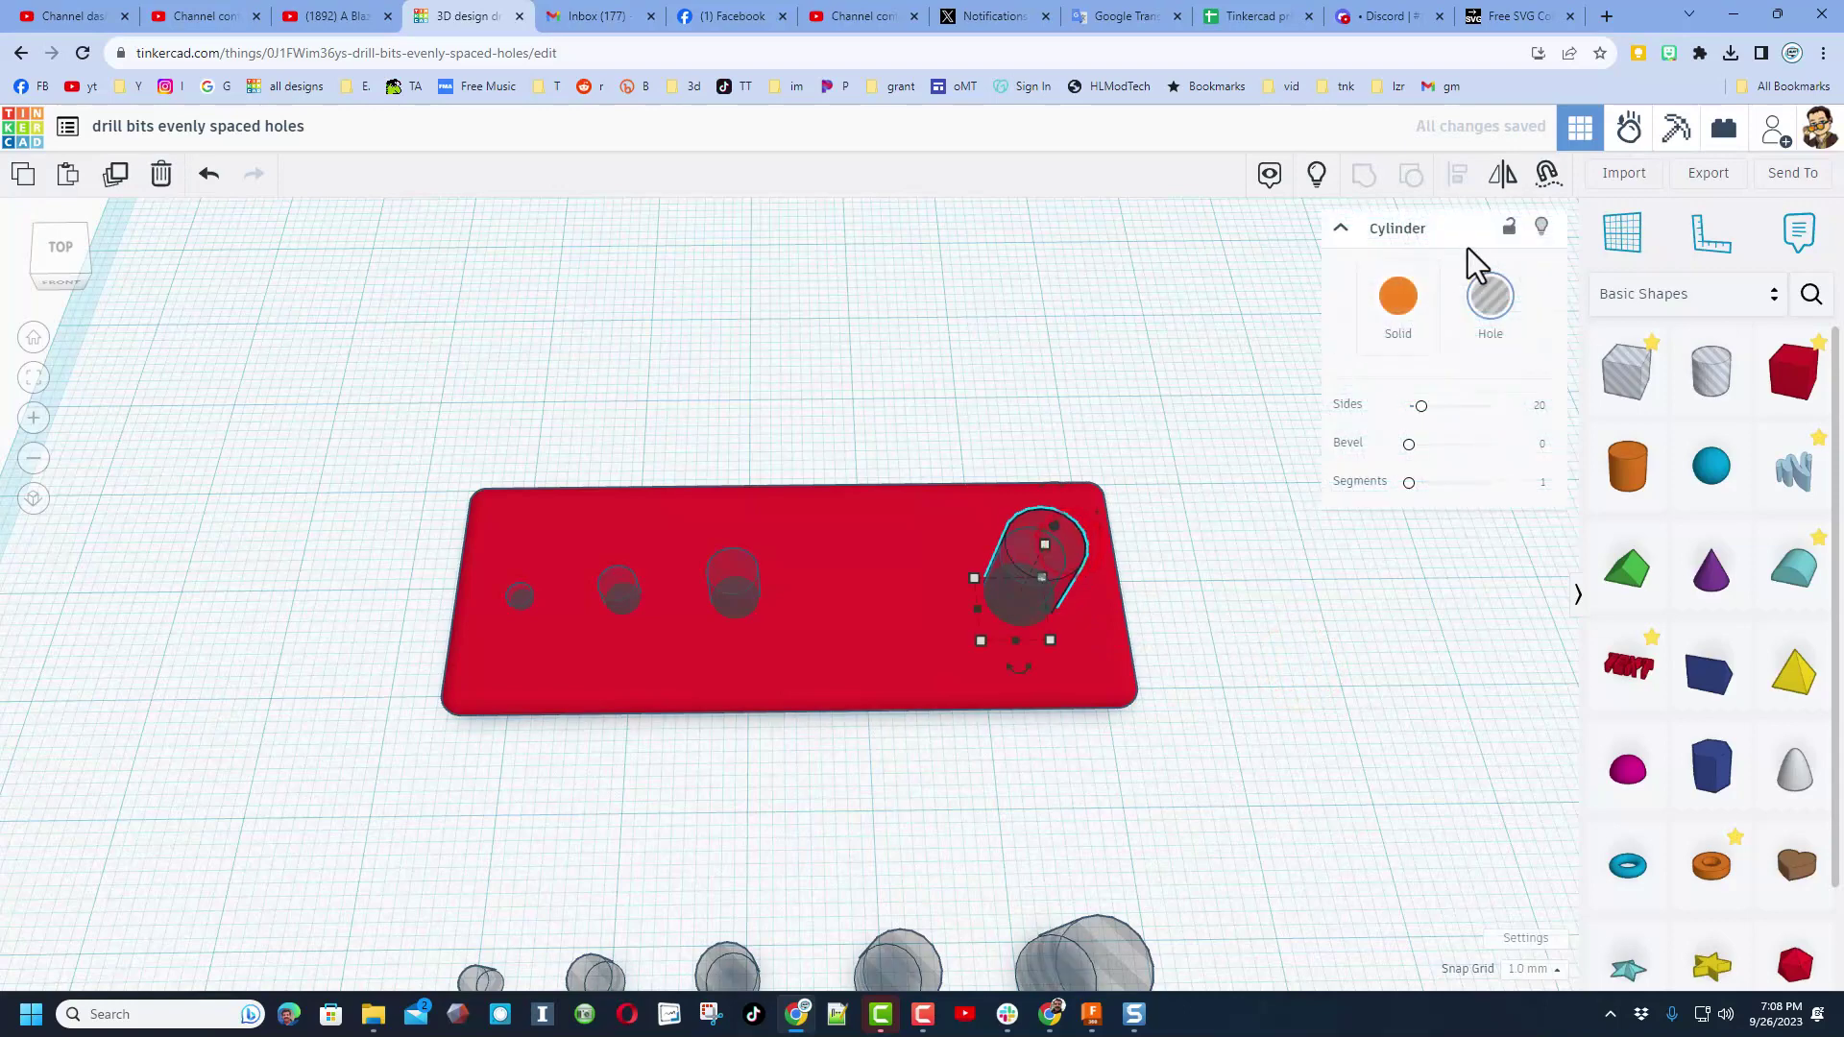
left_click(1540, 227)
left_click(1039, 553)
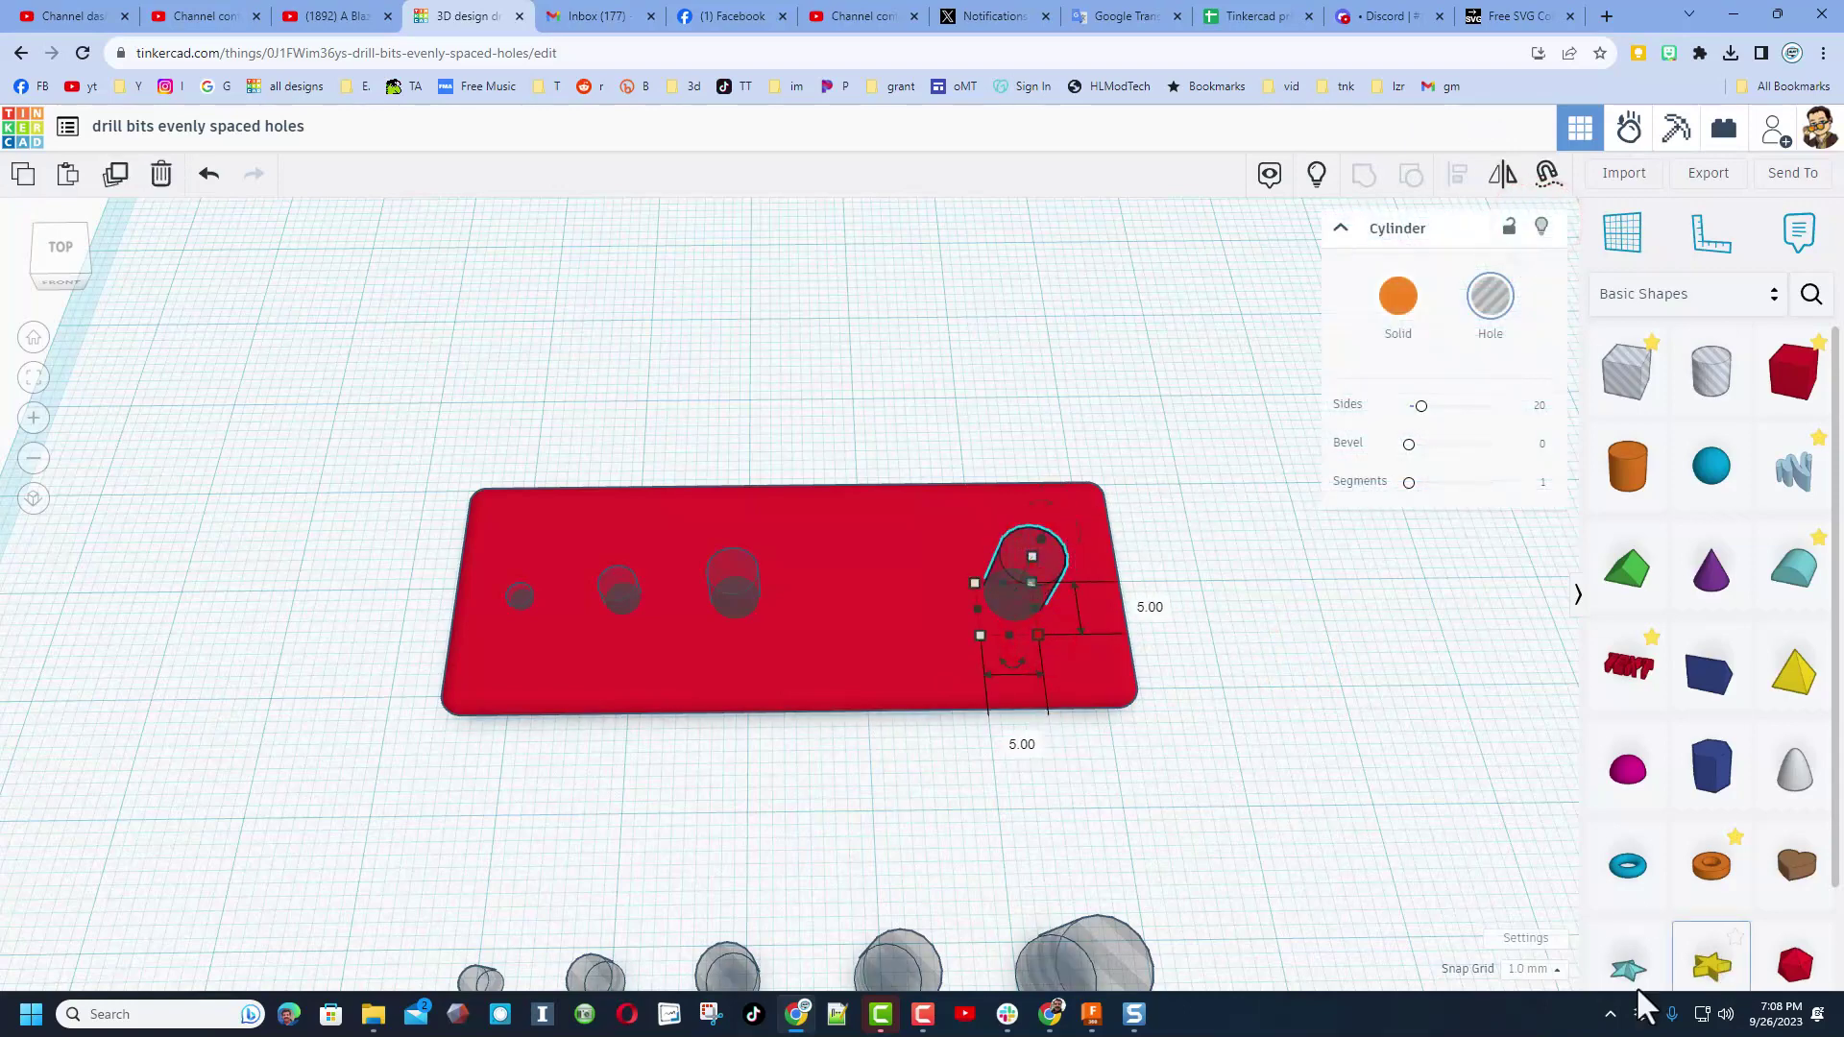
left_click(1527, 969)
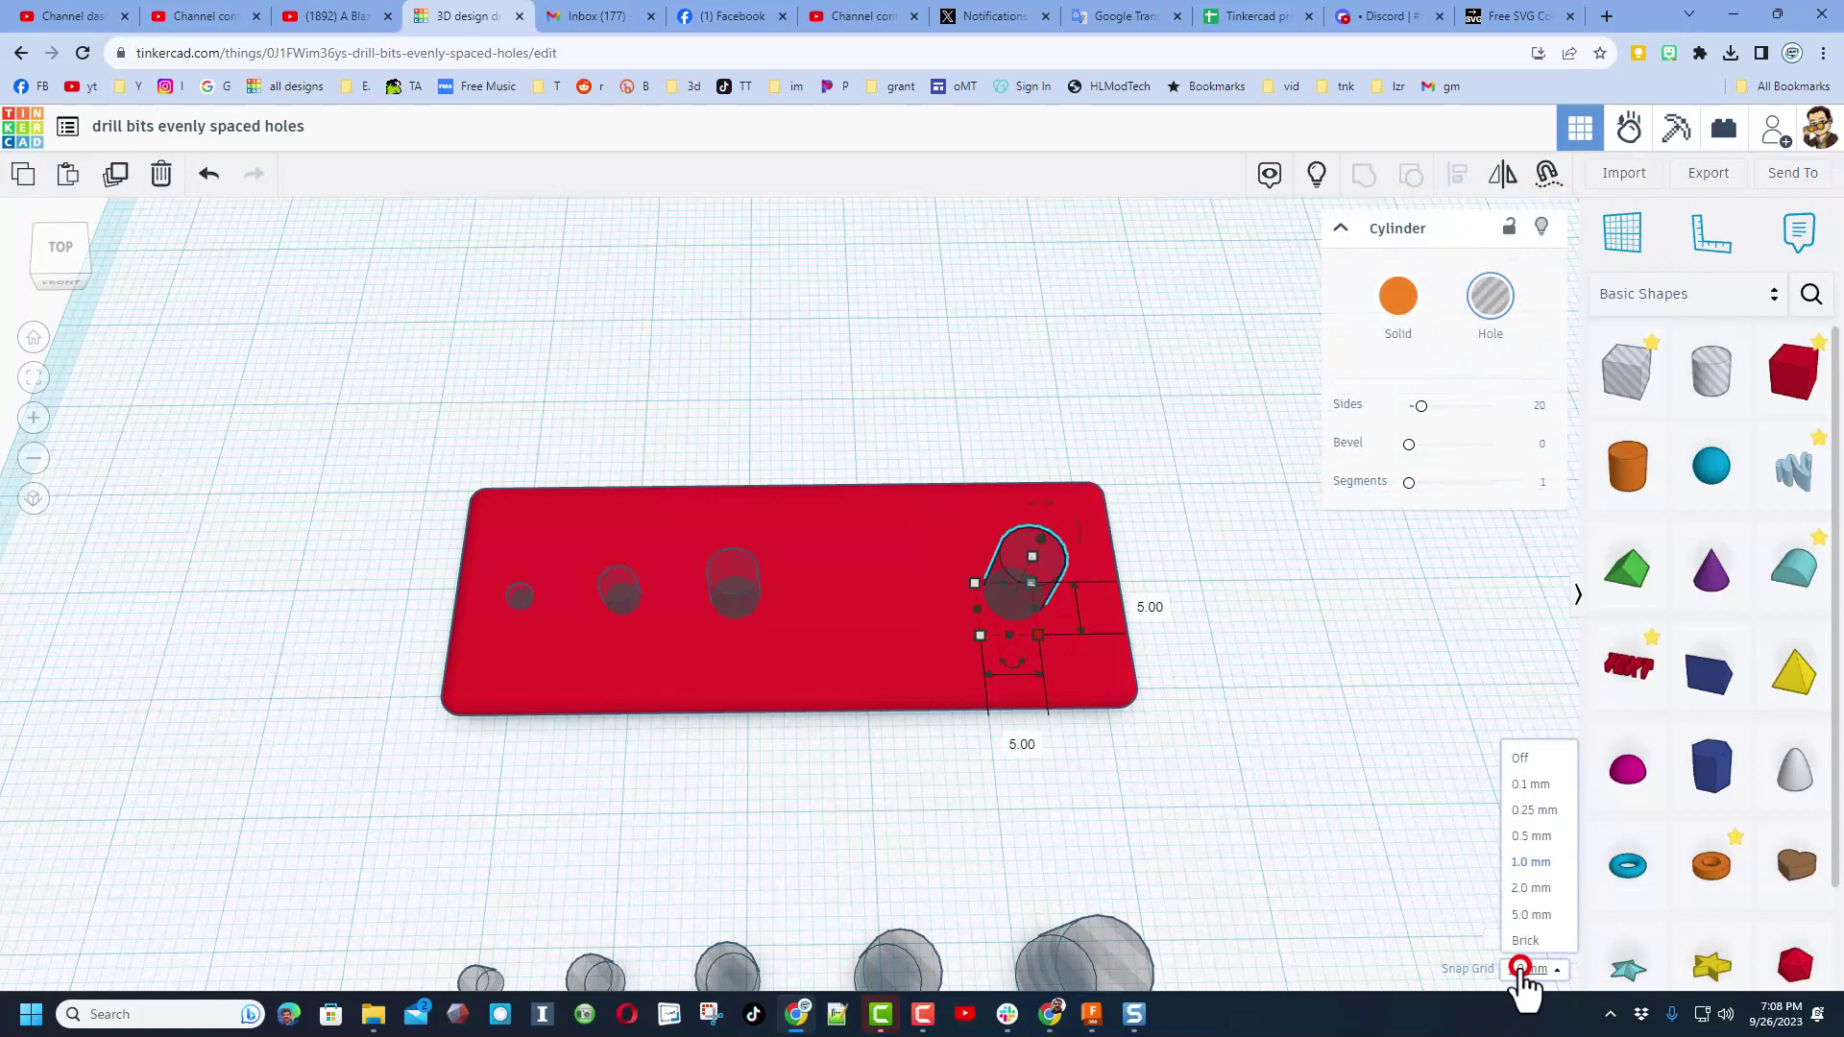
left_click(1530, 904)
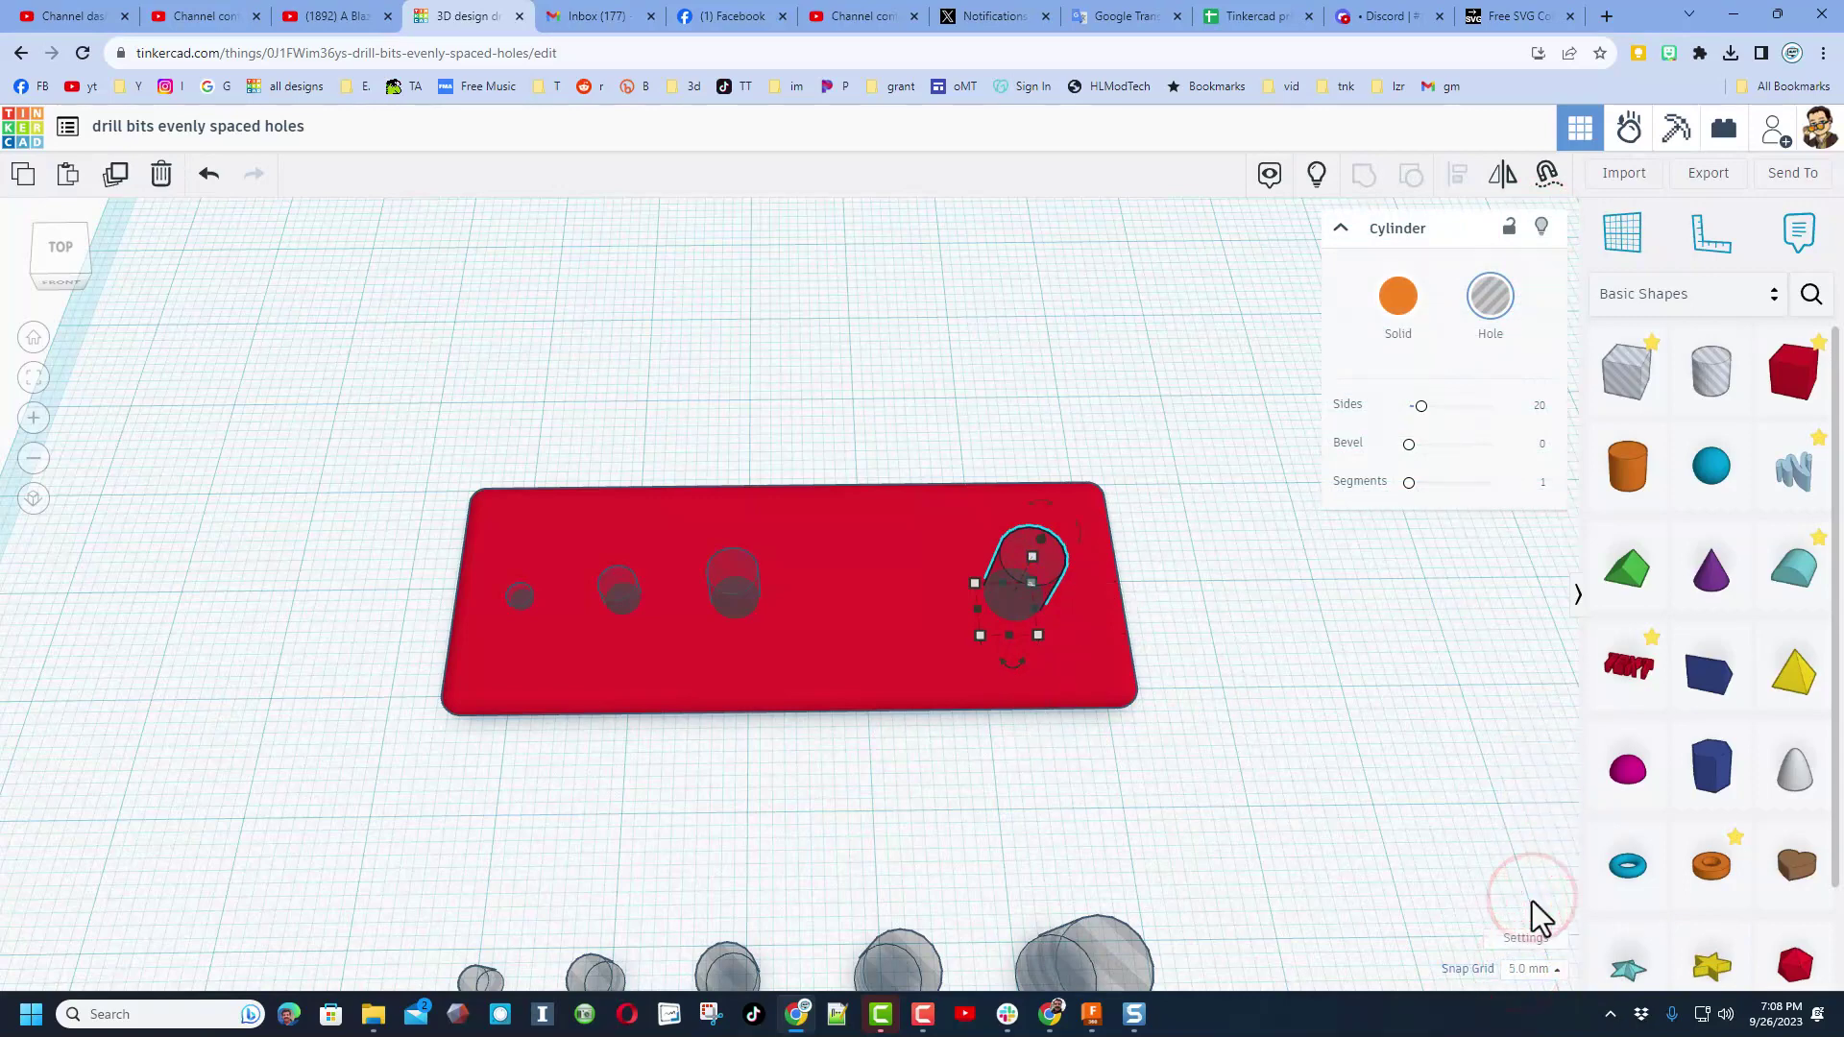
key("Left")
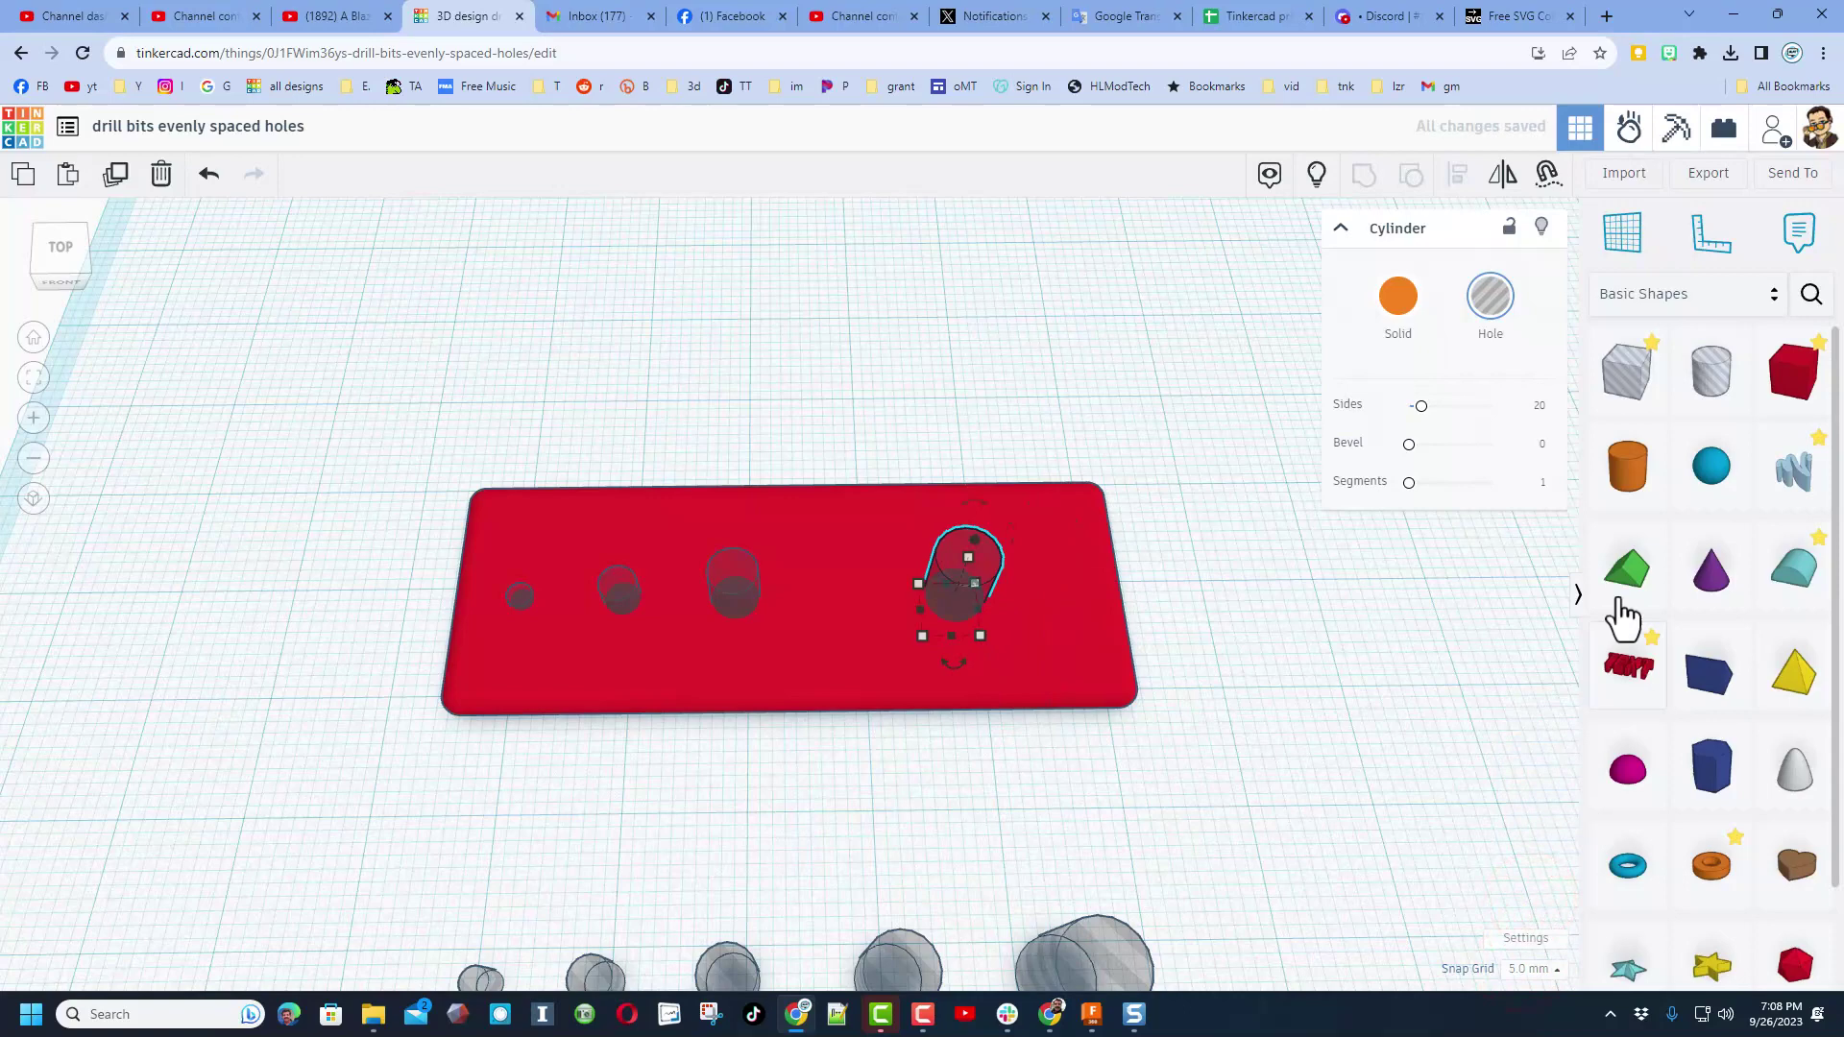
left_click(1330, 187)
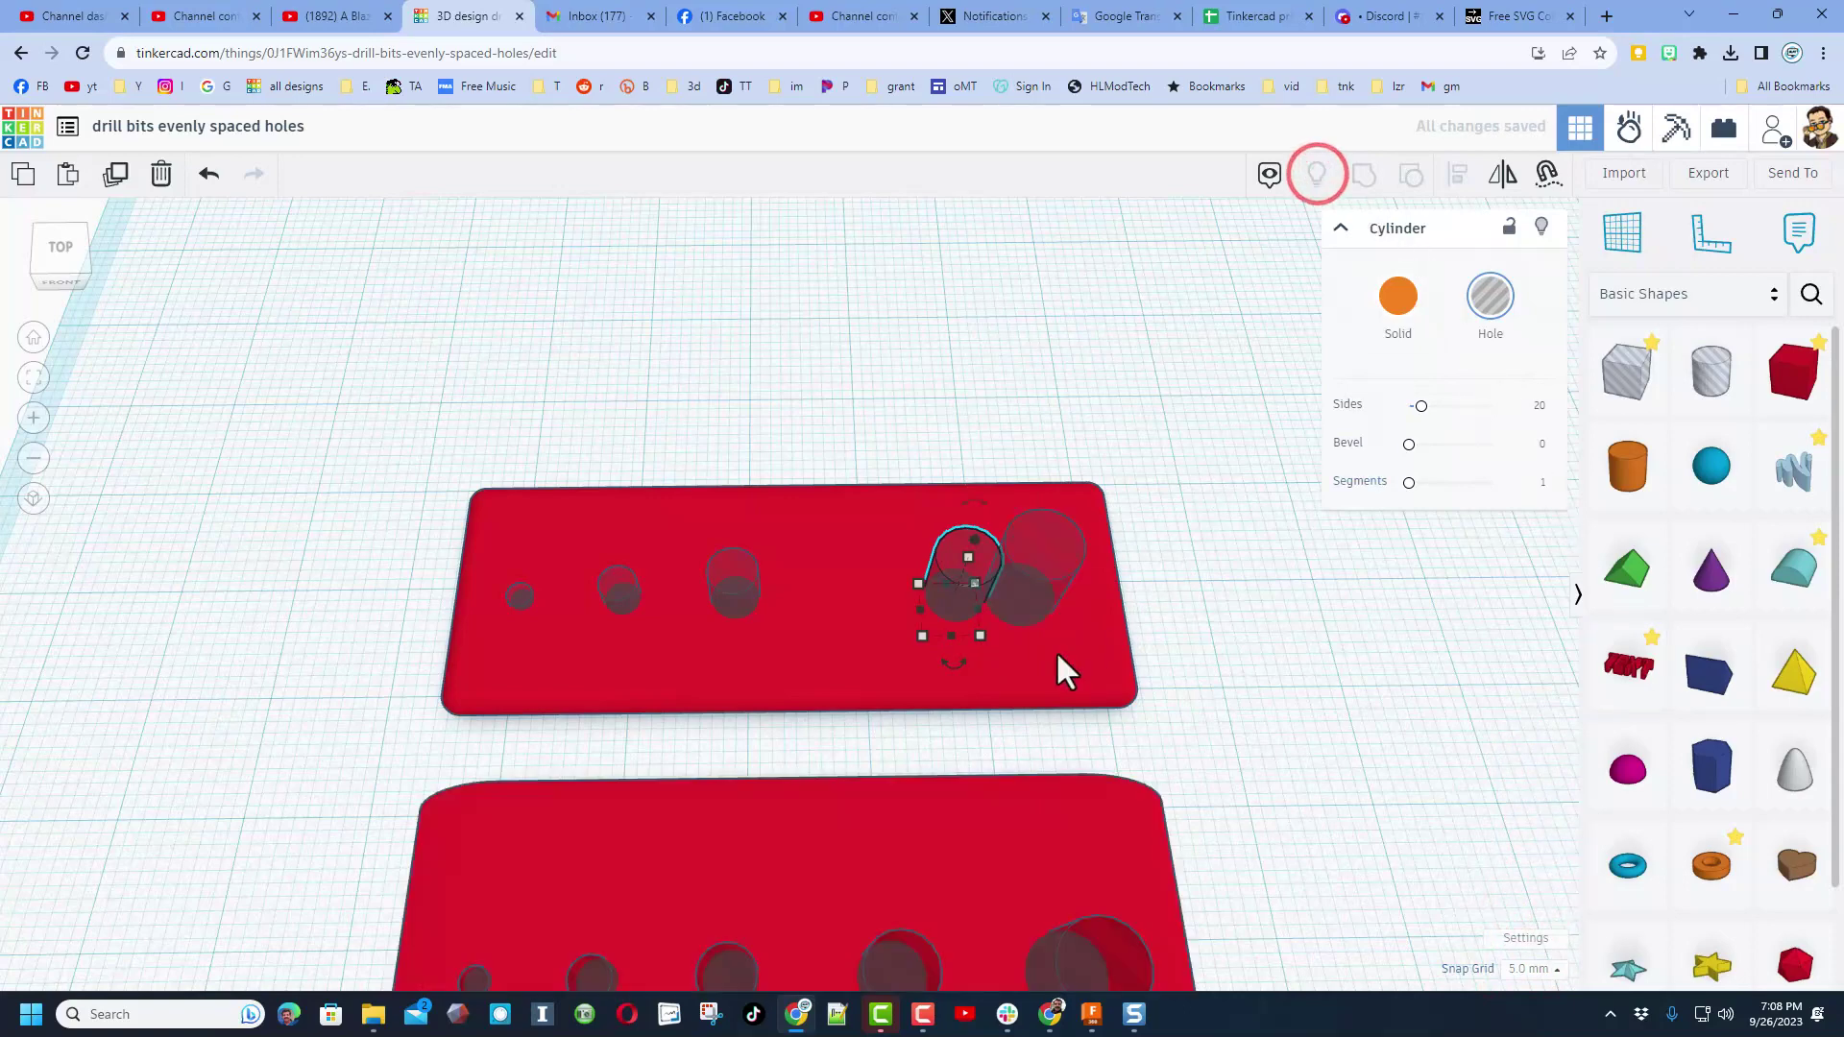
right_click_drag(1028, 730, 1008, 683)
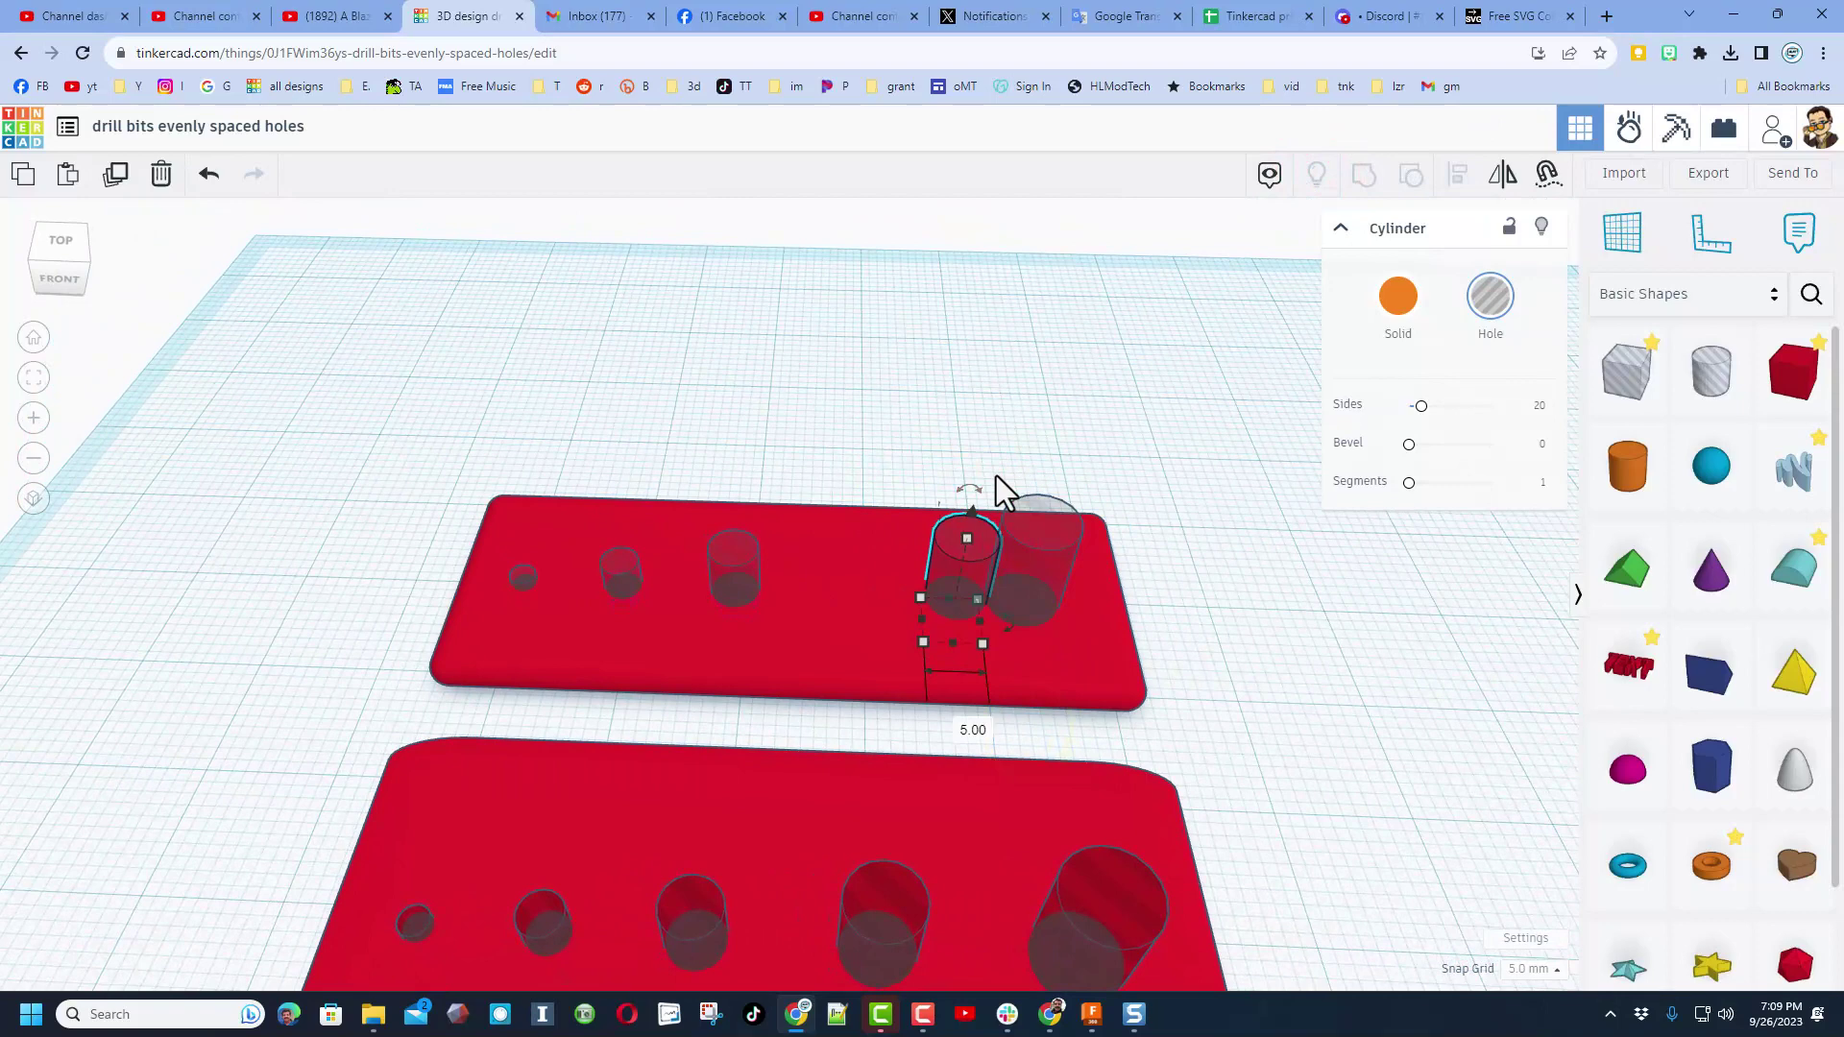
key("Left")
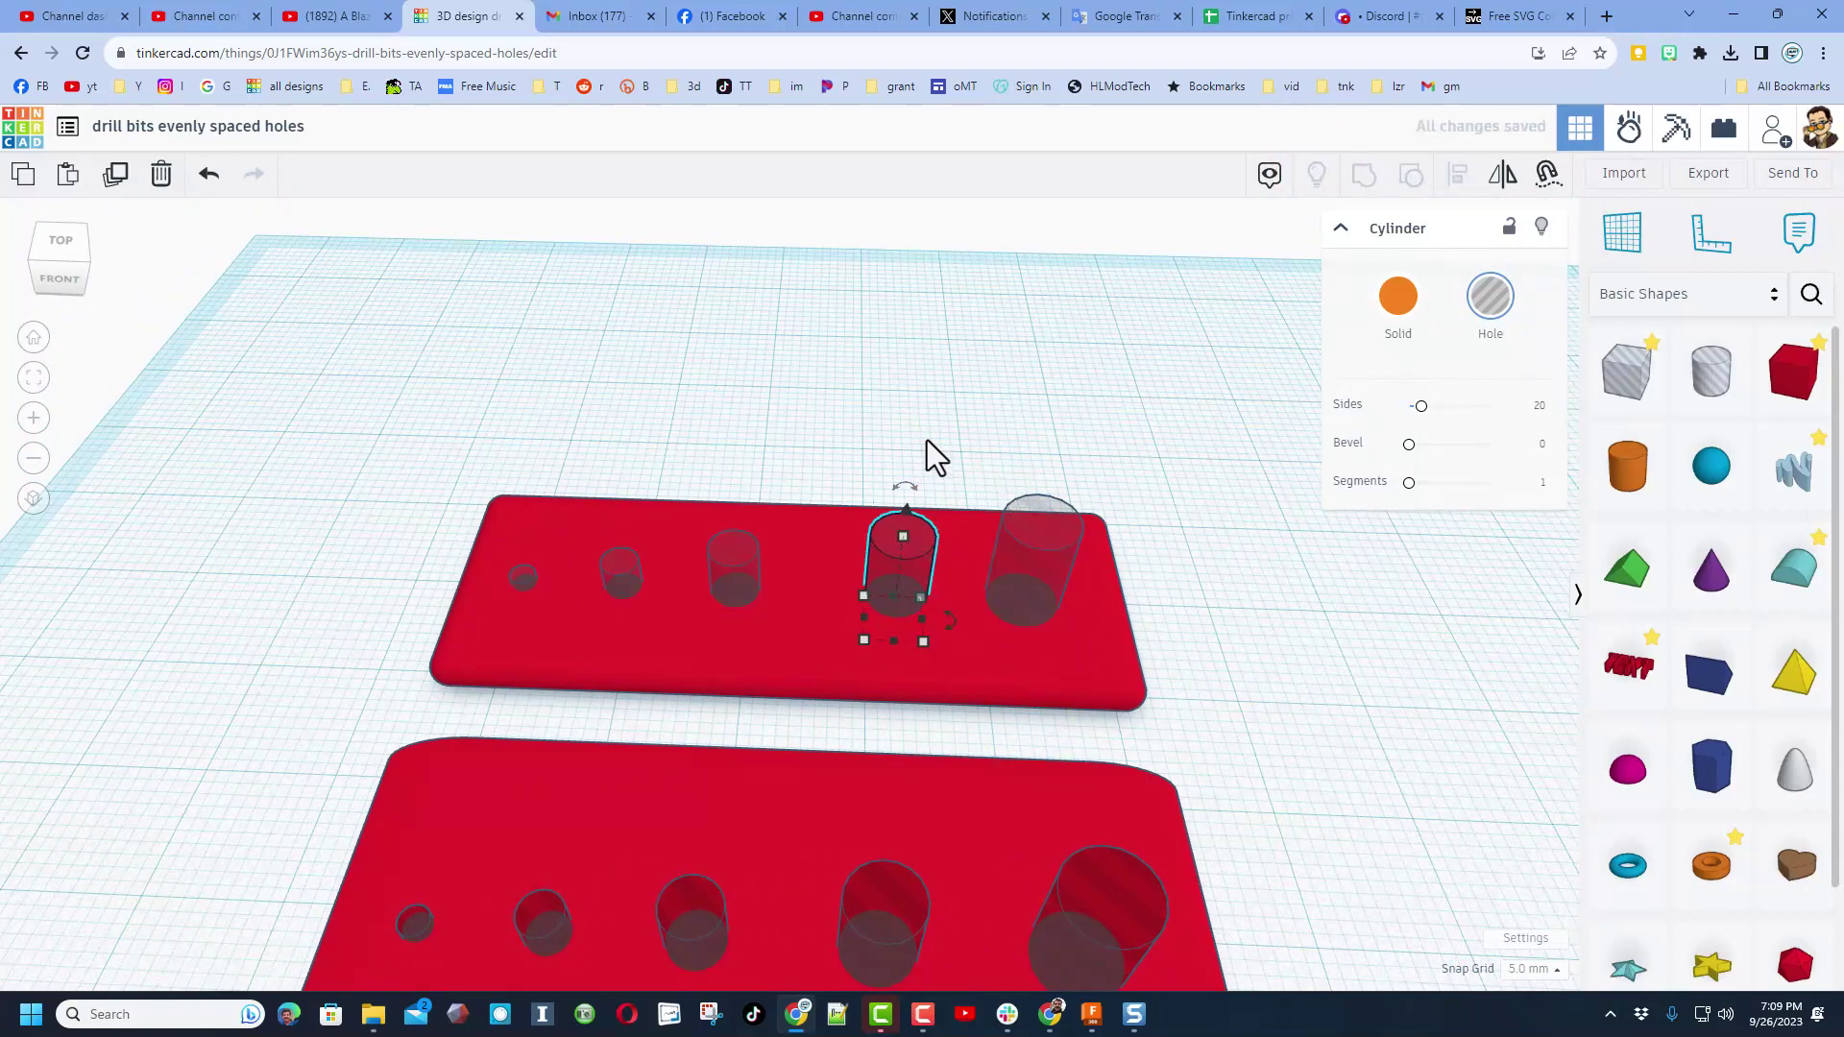
- Align the third hole cylinder with the fourth hole
left_click(924, 437)
left_click(735, 557)
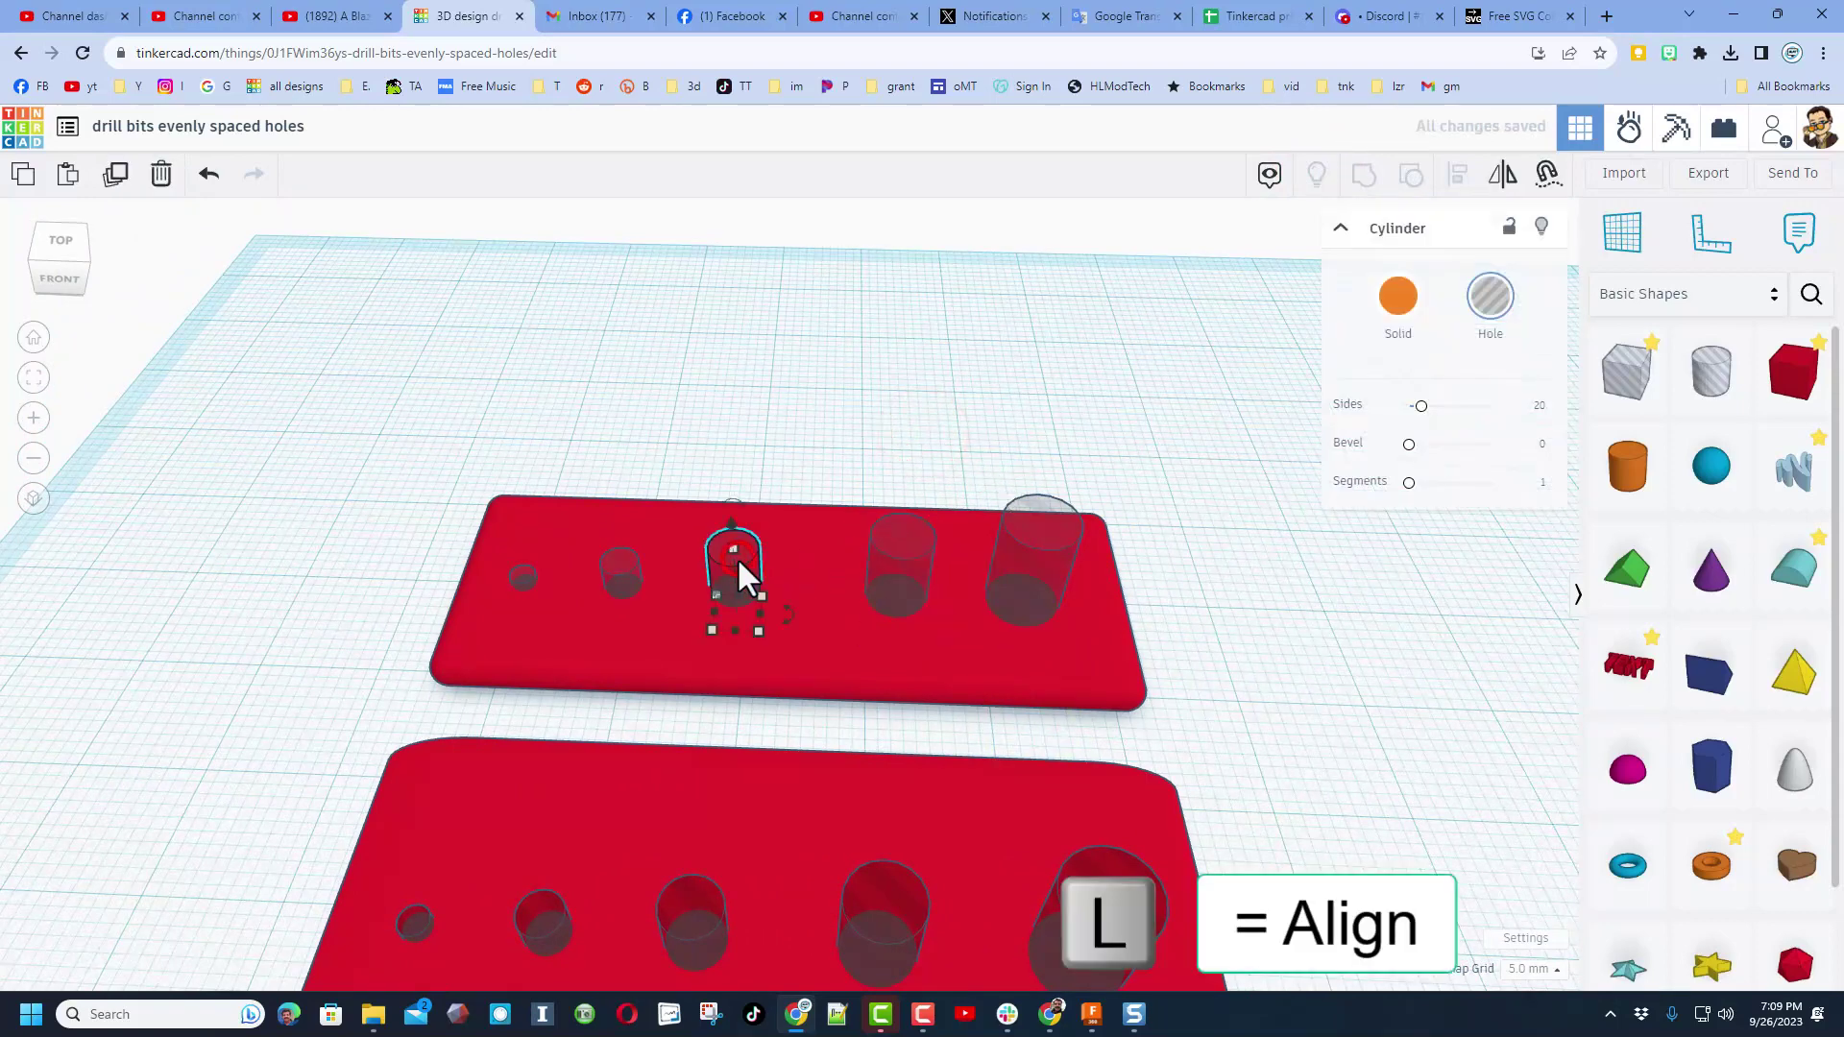
left_click(913, 545, "shift")
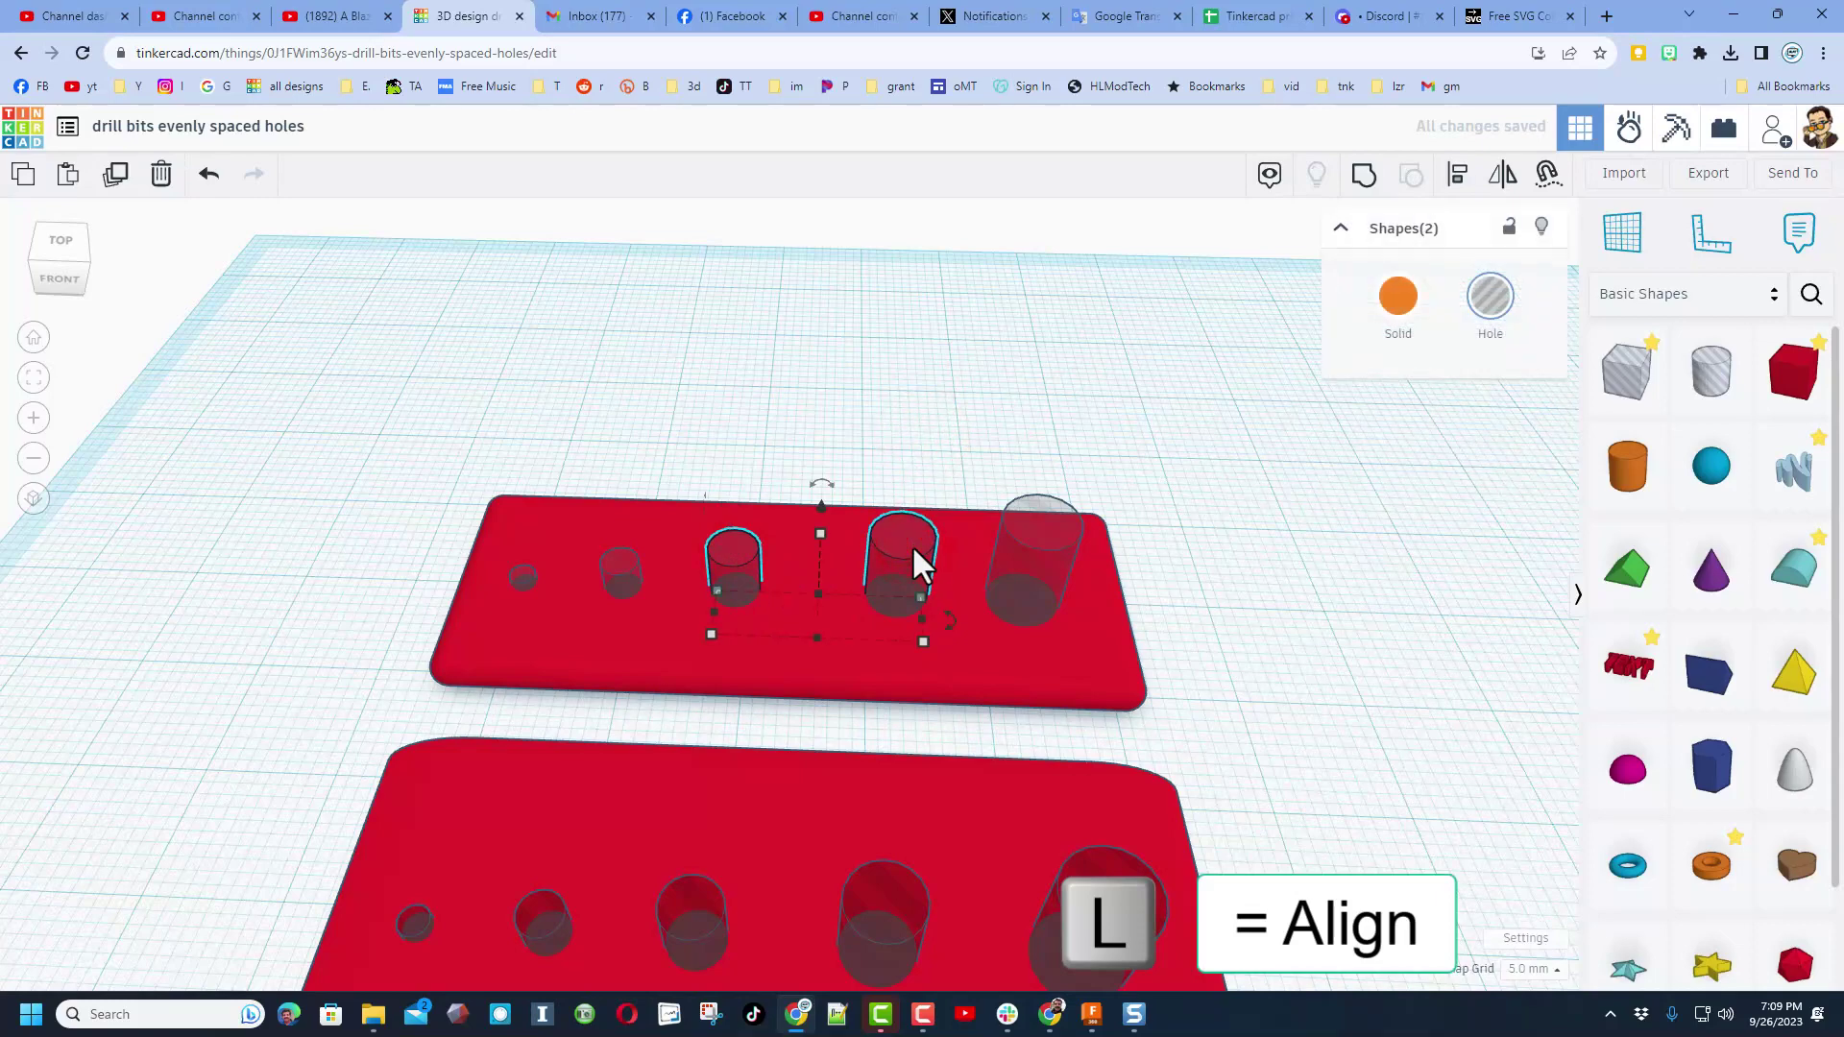
key("l")
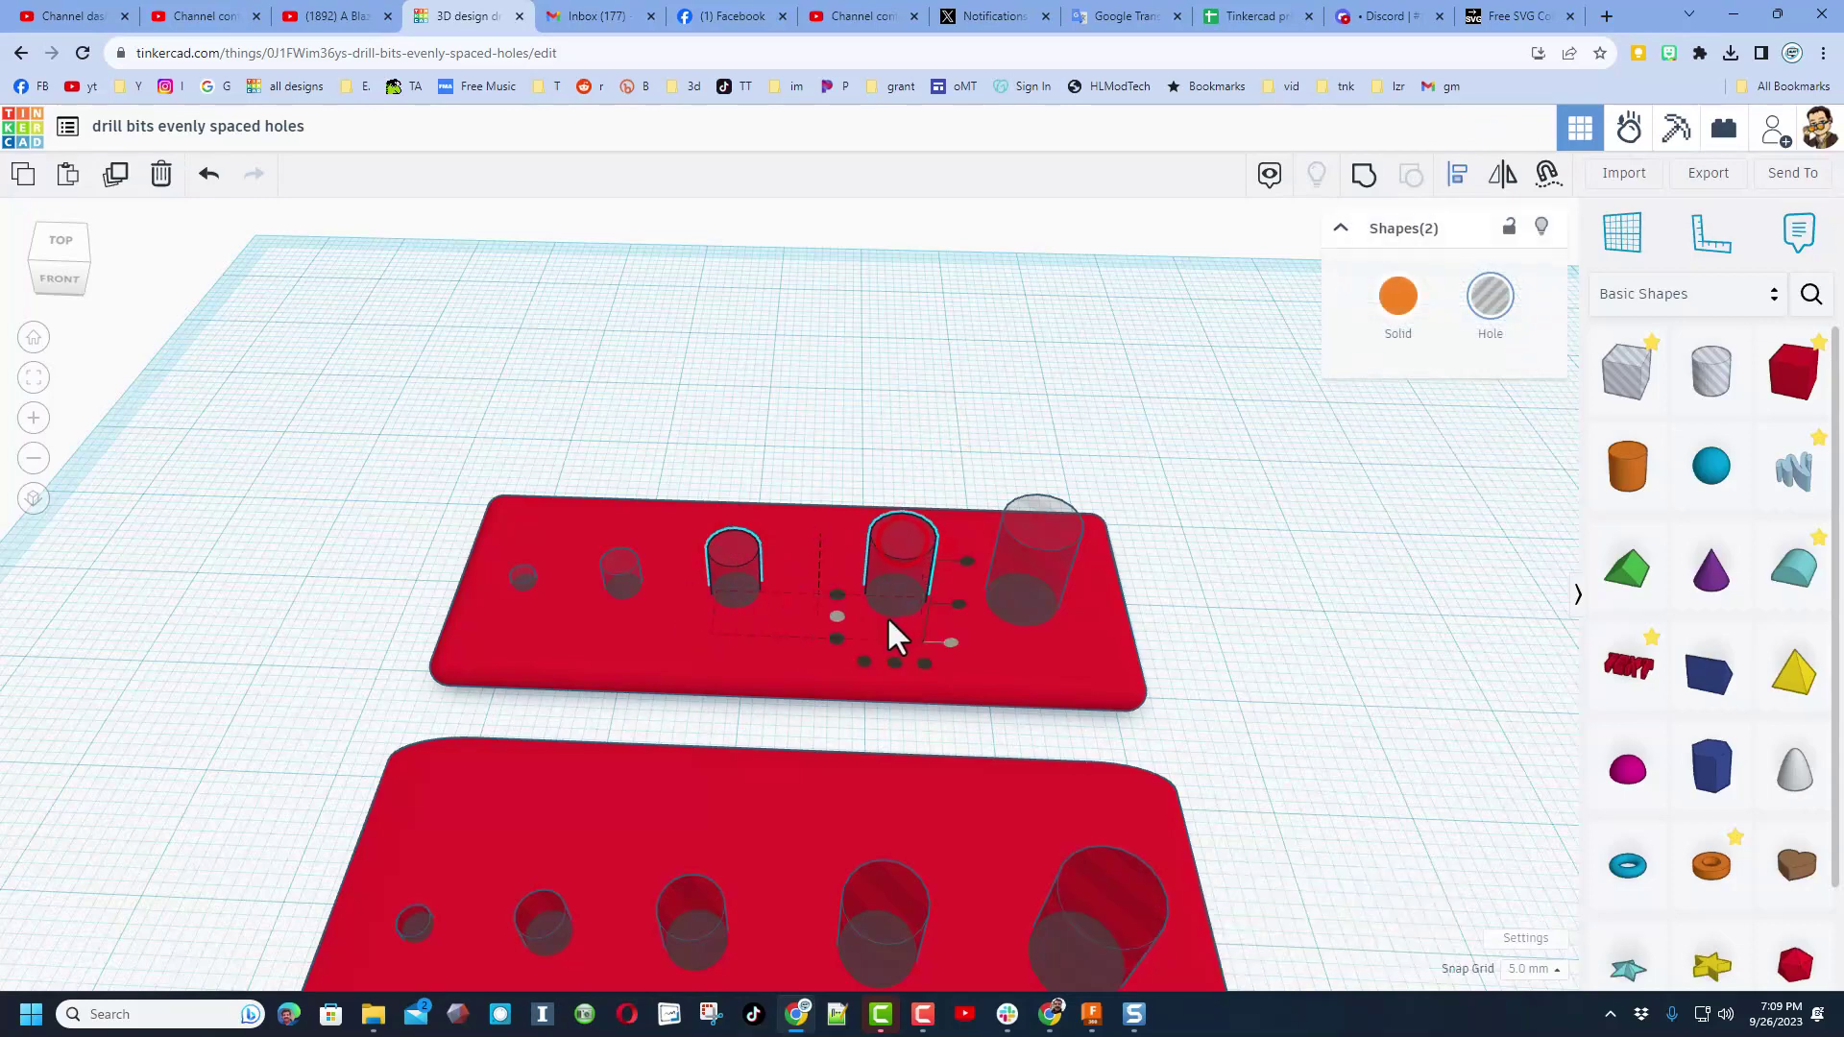
left_click(865, 660)
left_click(877, 441)
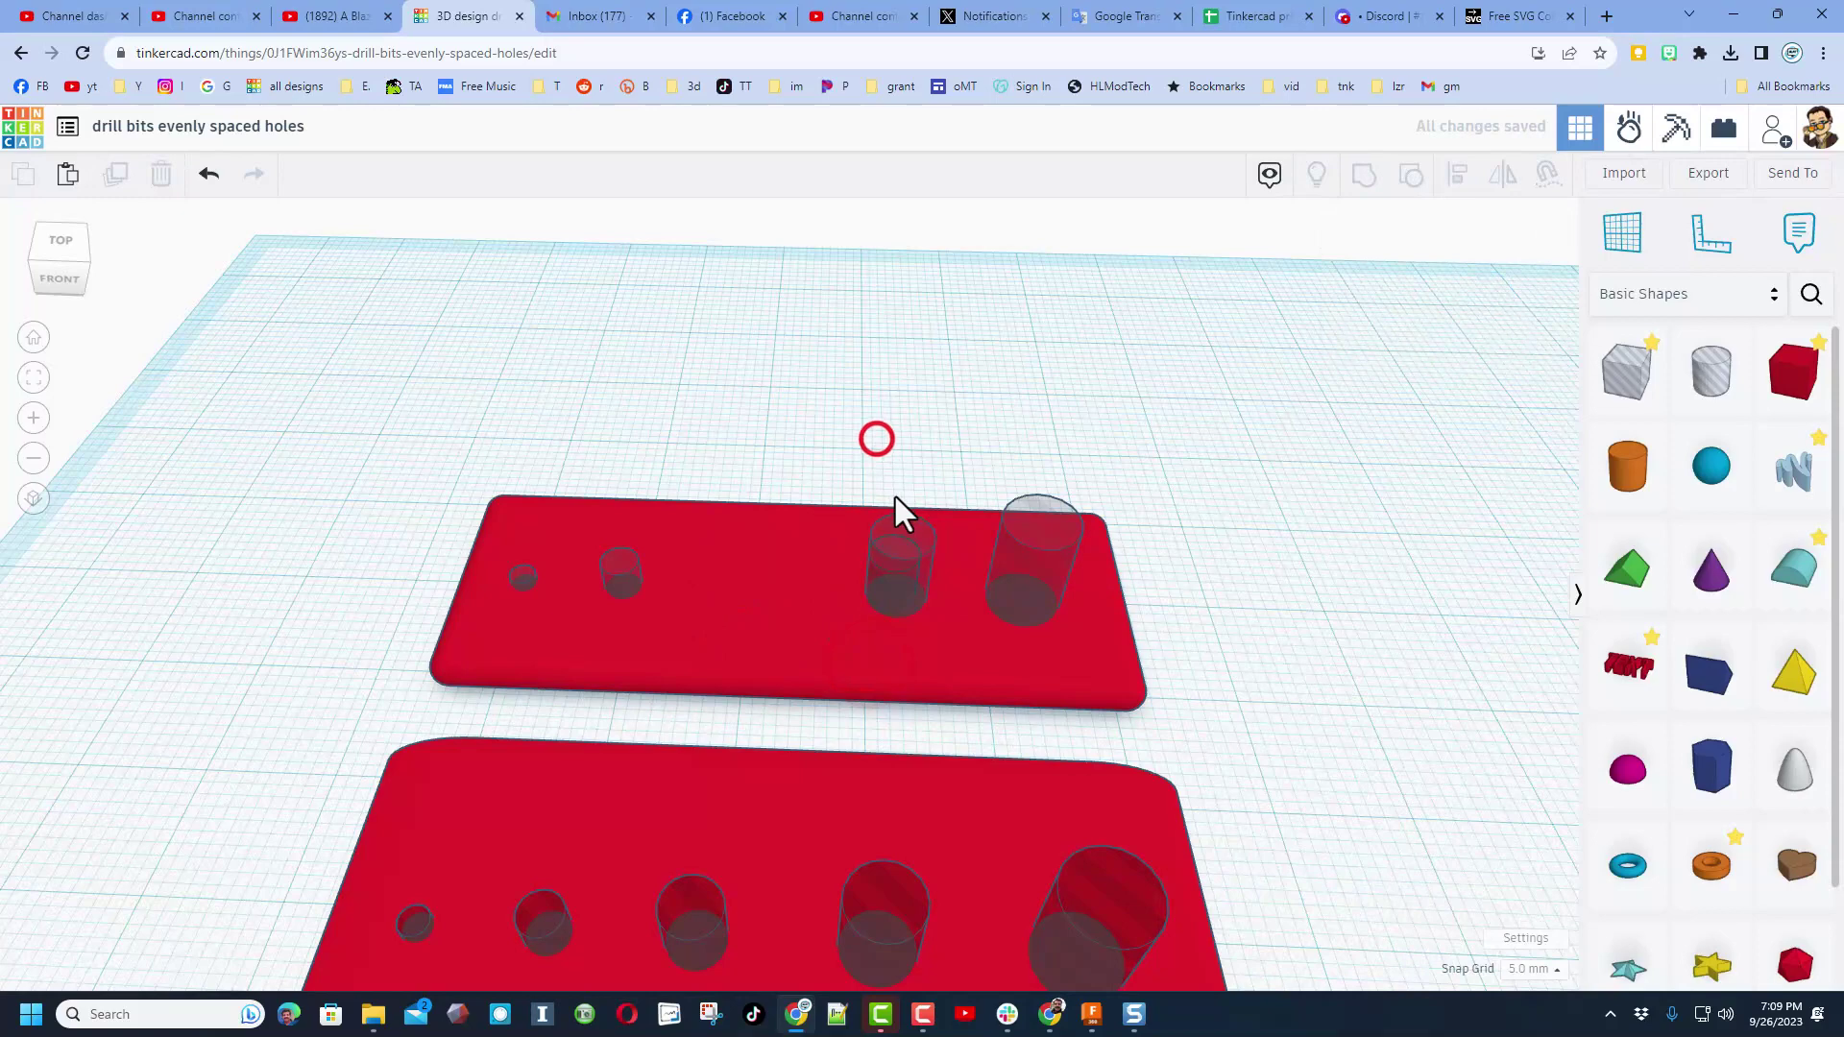
- Nudge the middle hole left, then switch snap to 1.0 mm and fine-tune its position
left_click(899, 522)
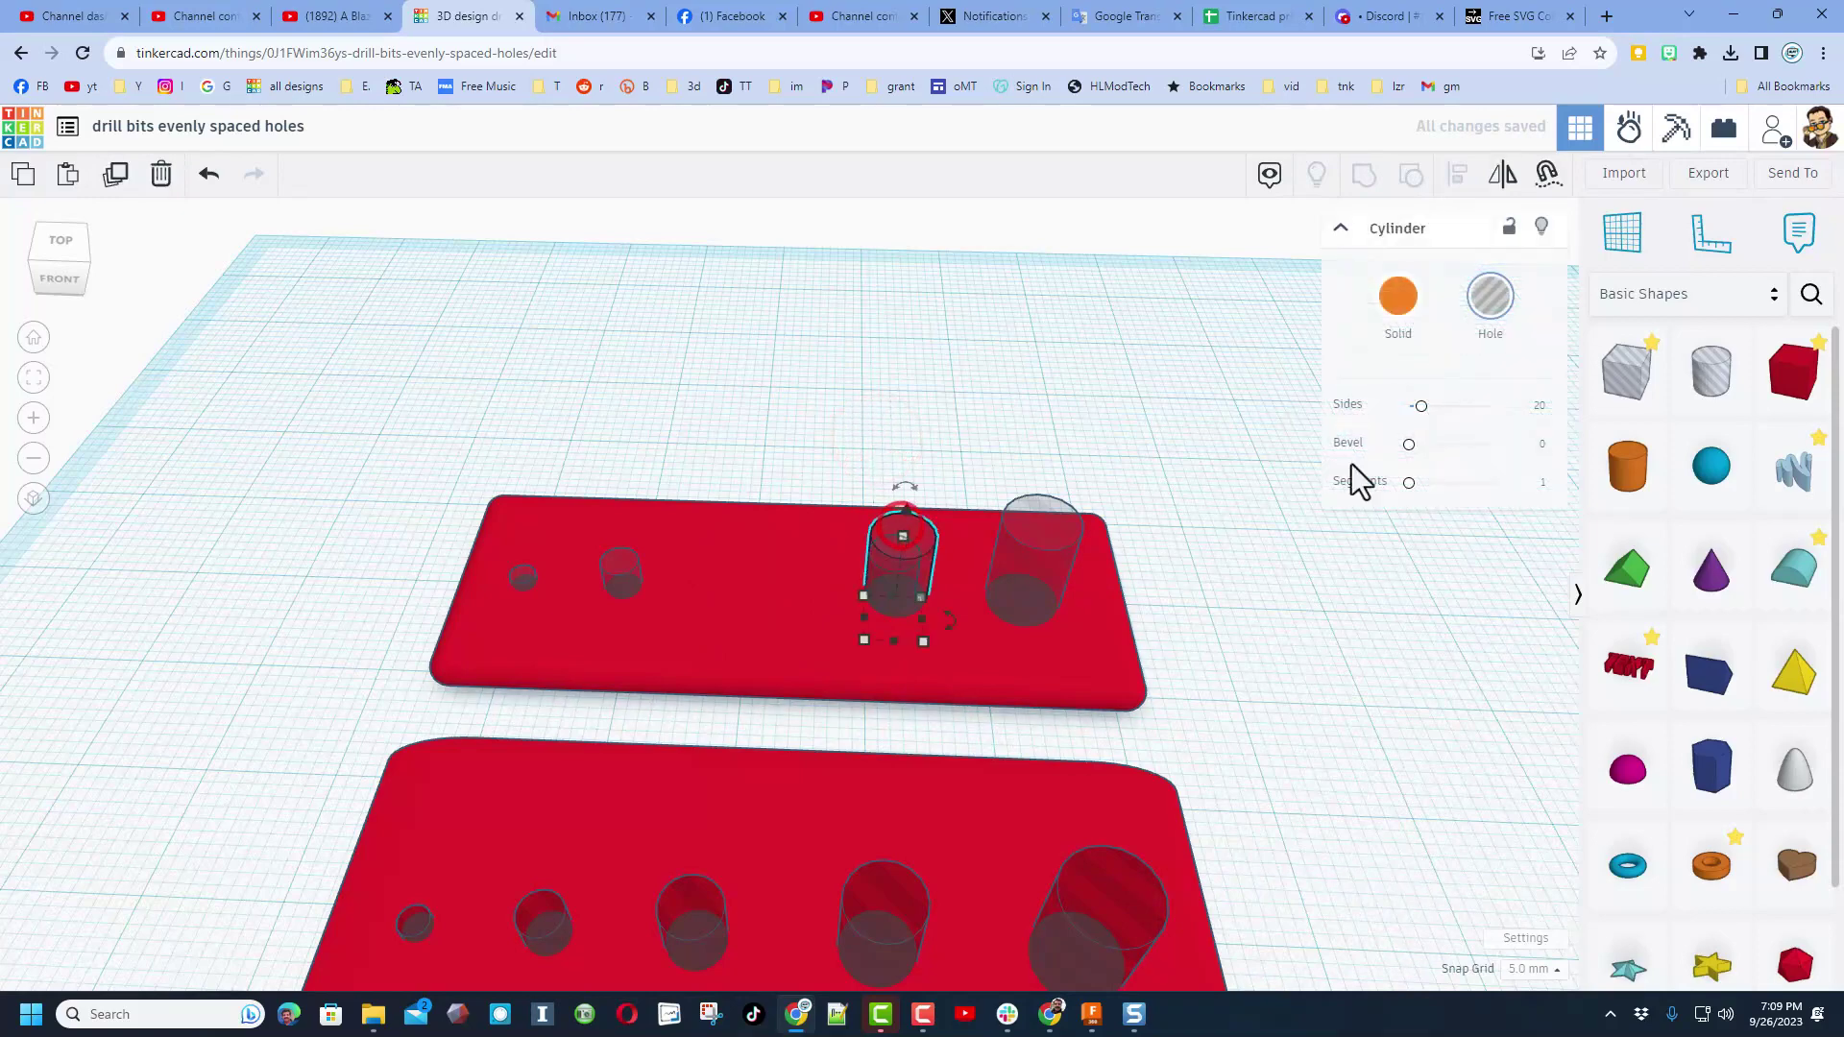
left_click(1537, 229)
left_click(887, 560)
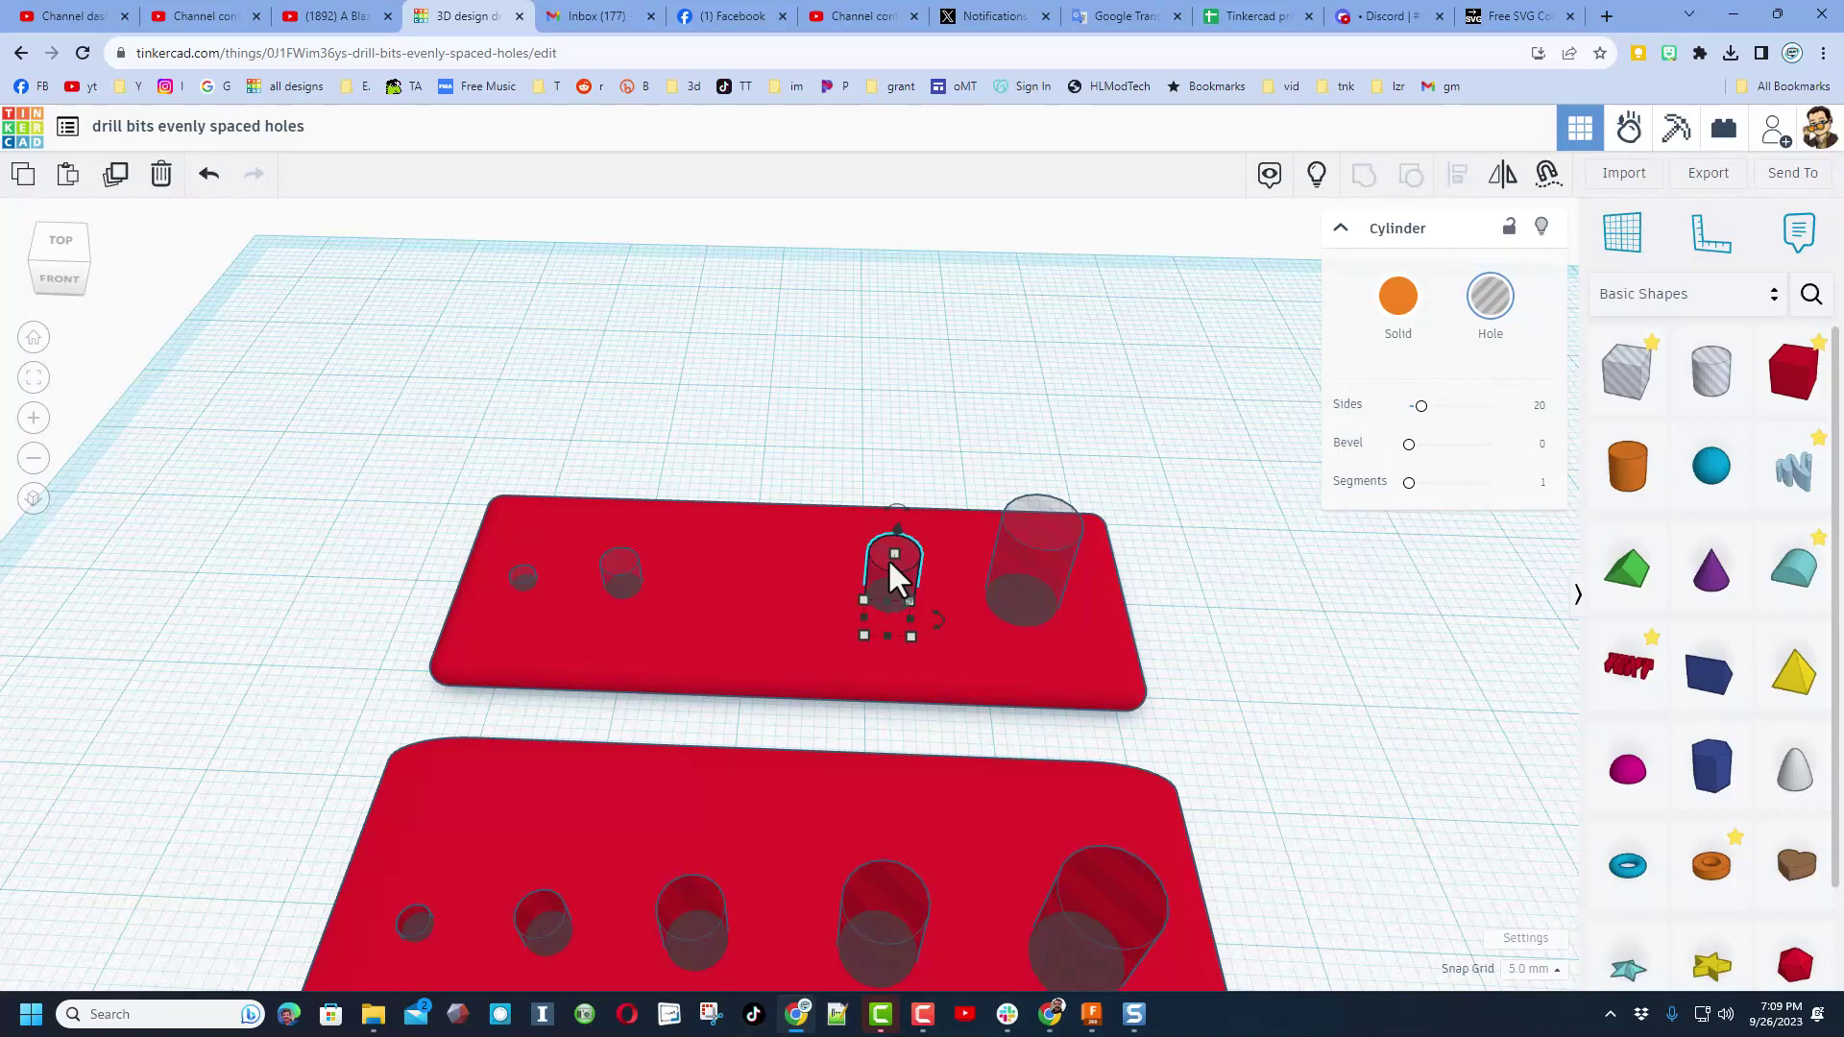
key("Left")
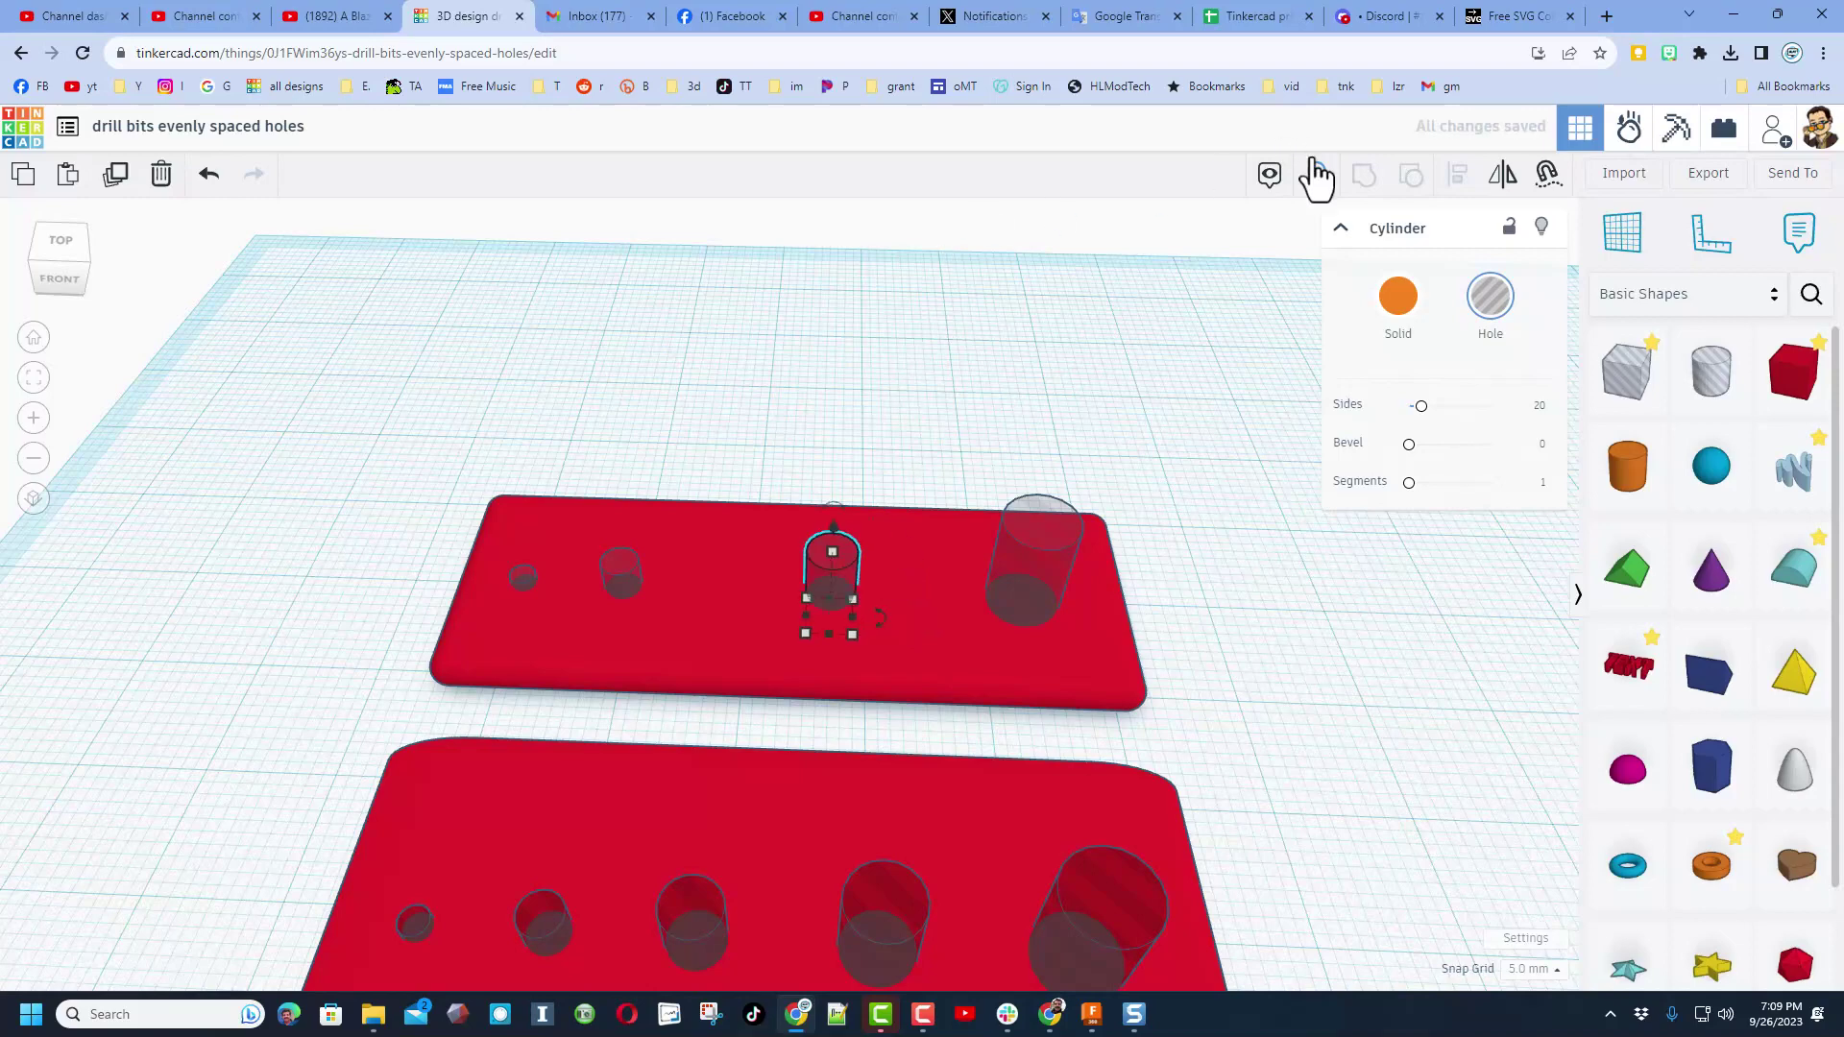
left_click(1316, 176)
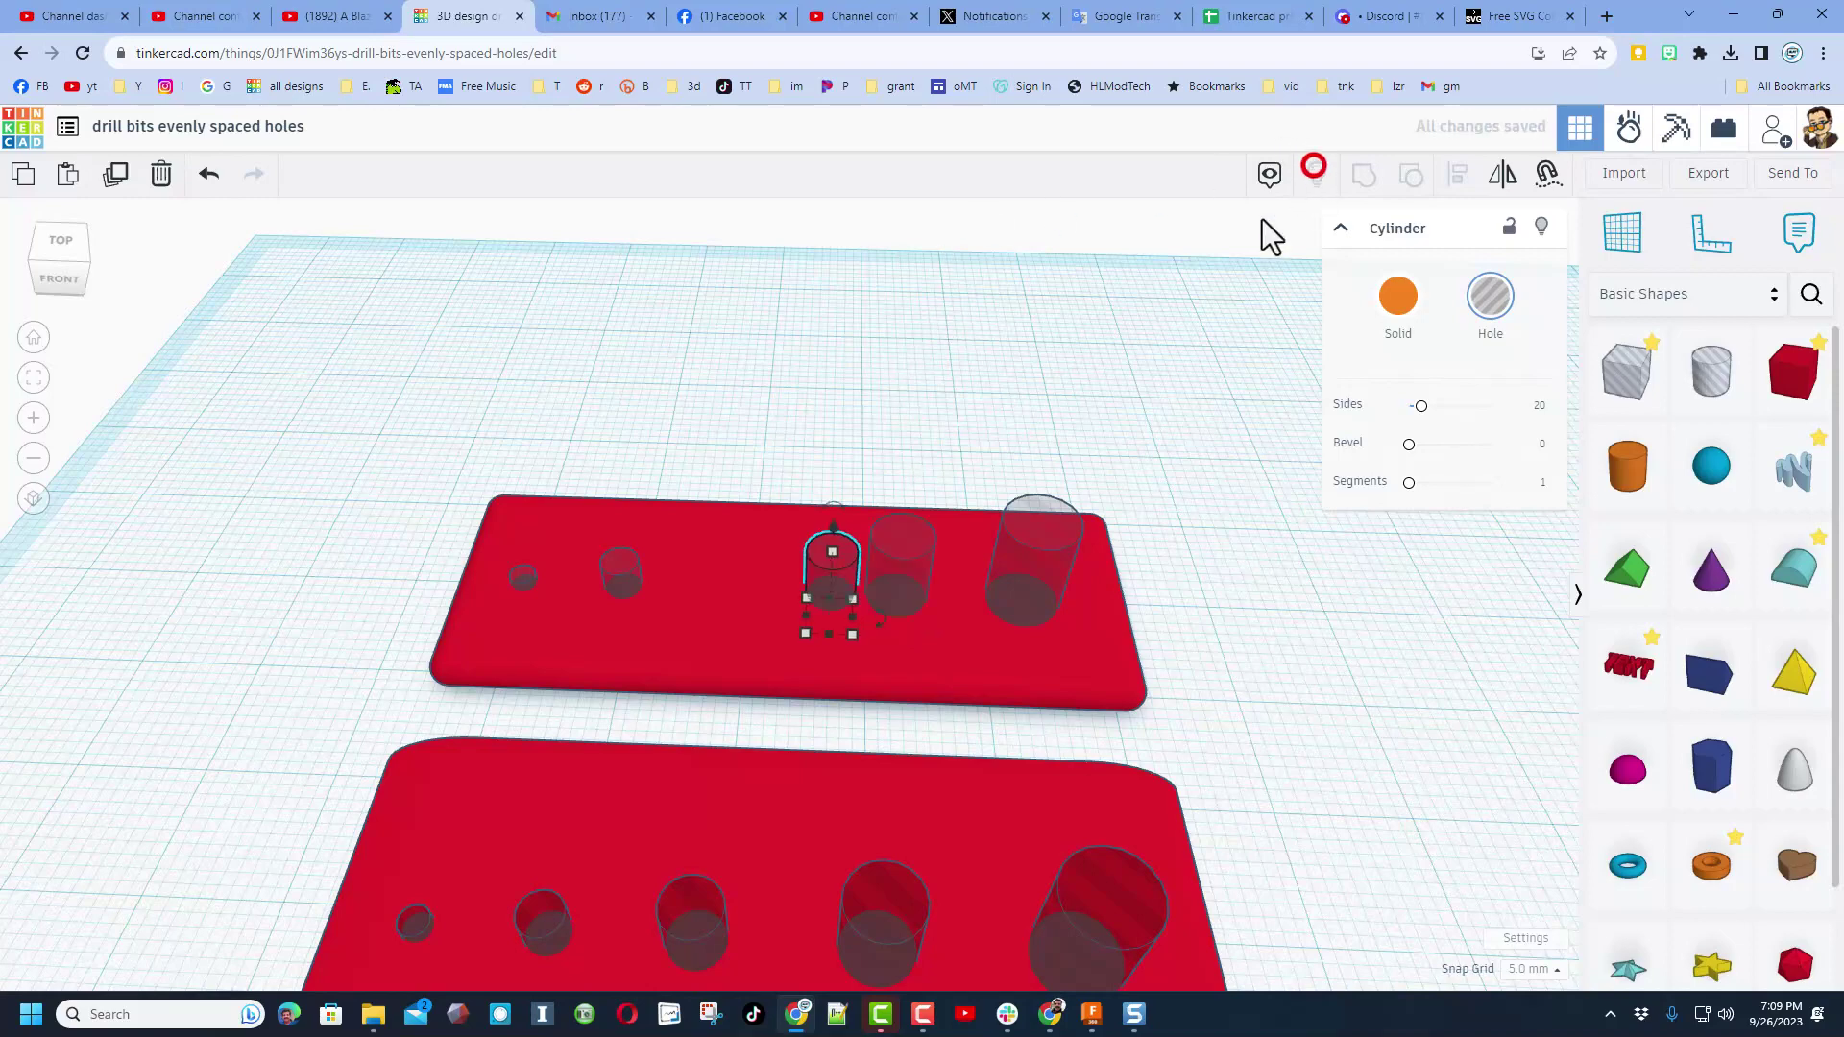
left_click(1537, 970)
left_click(1519, 853)
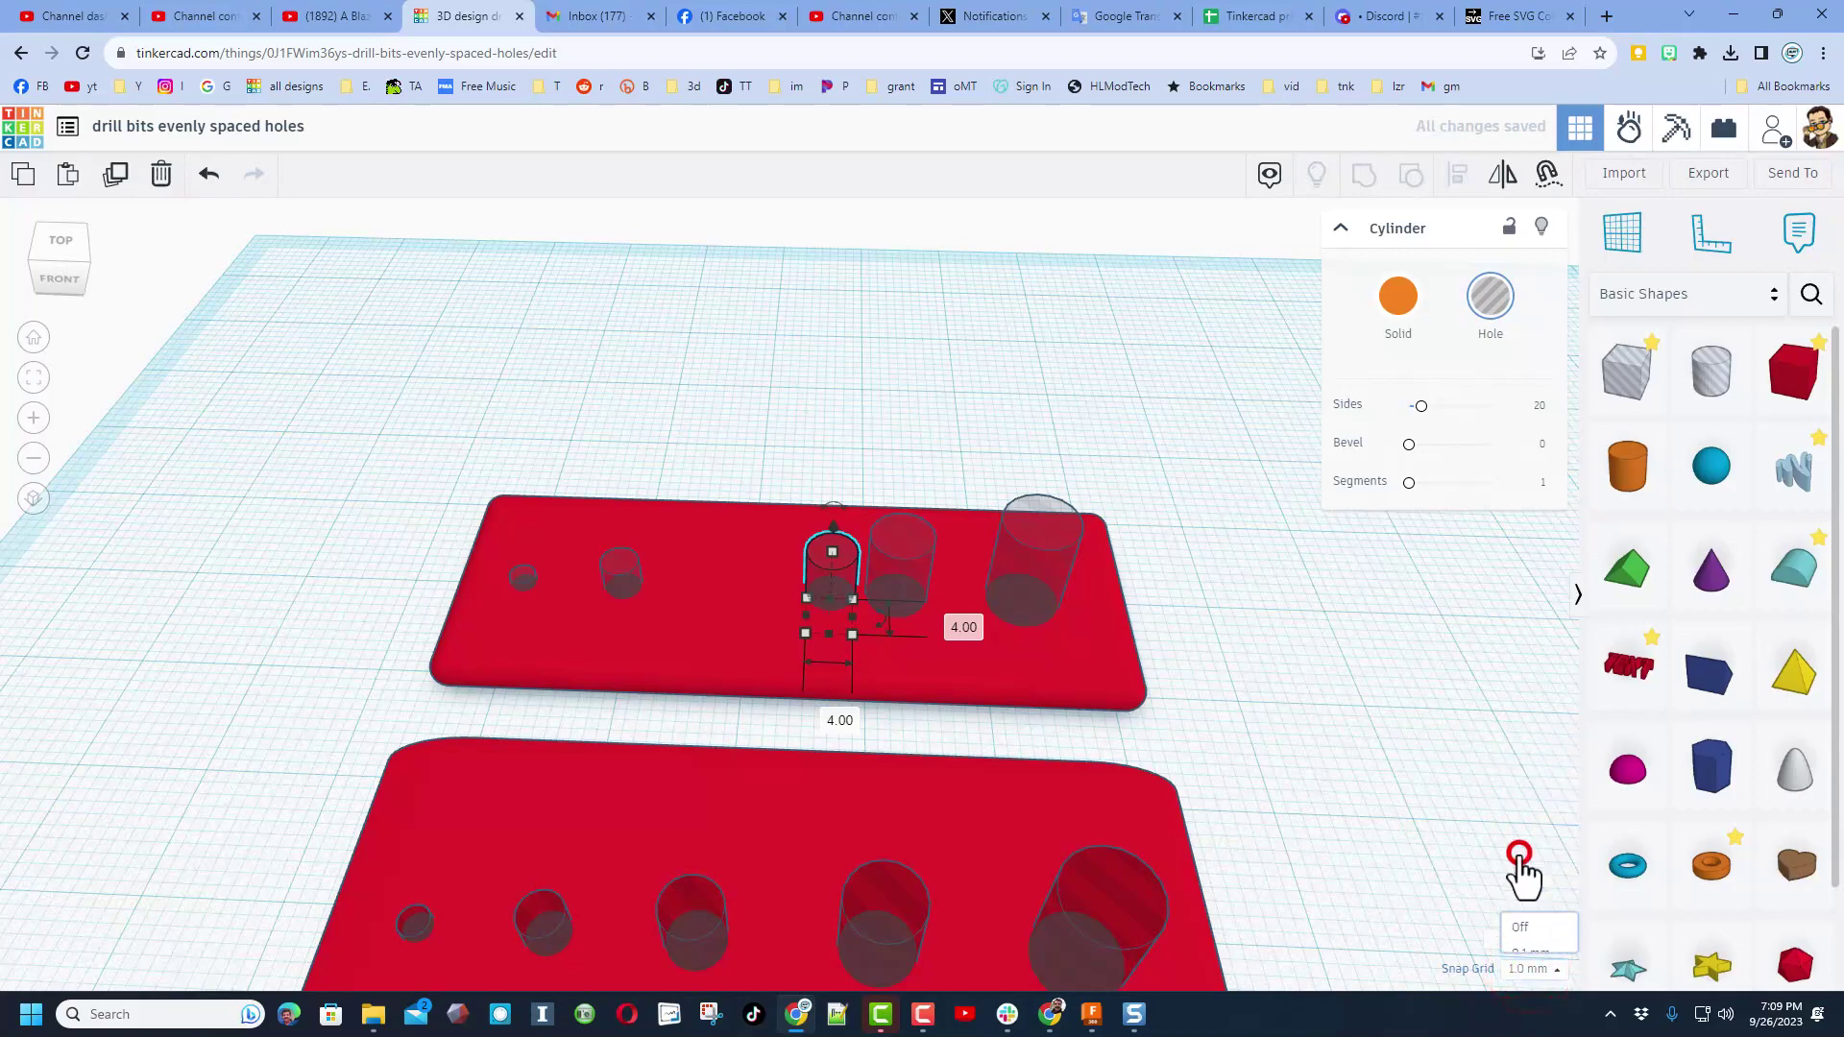
key("Right")
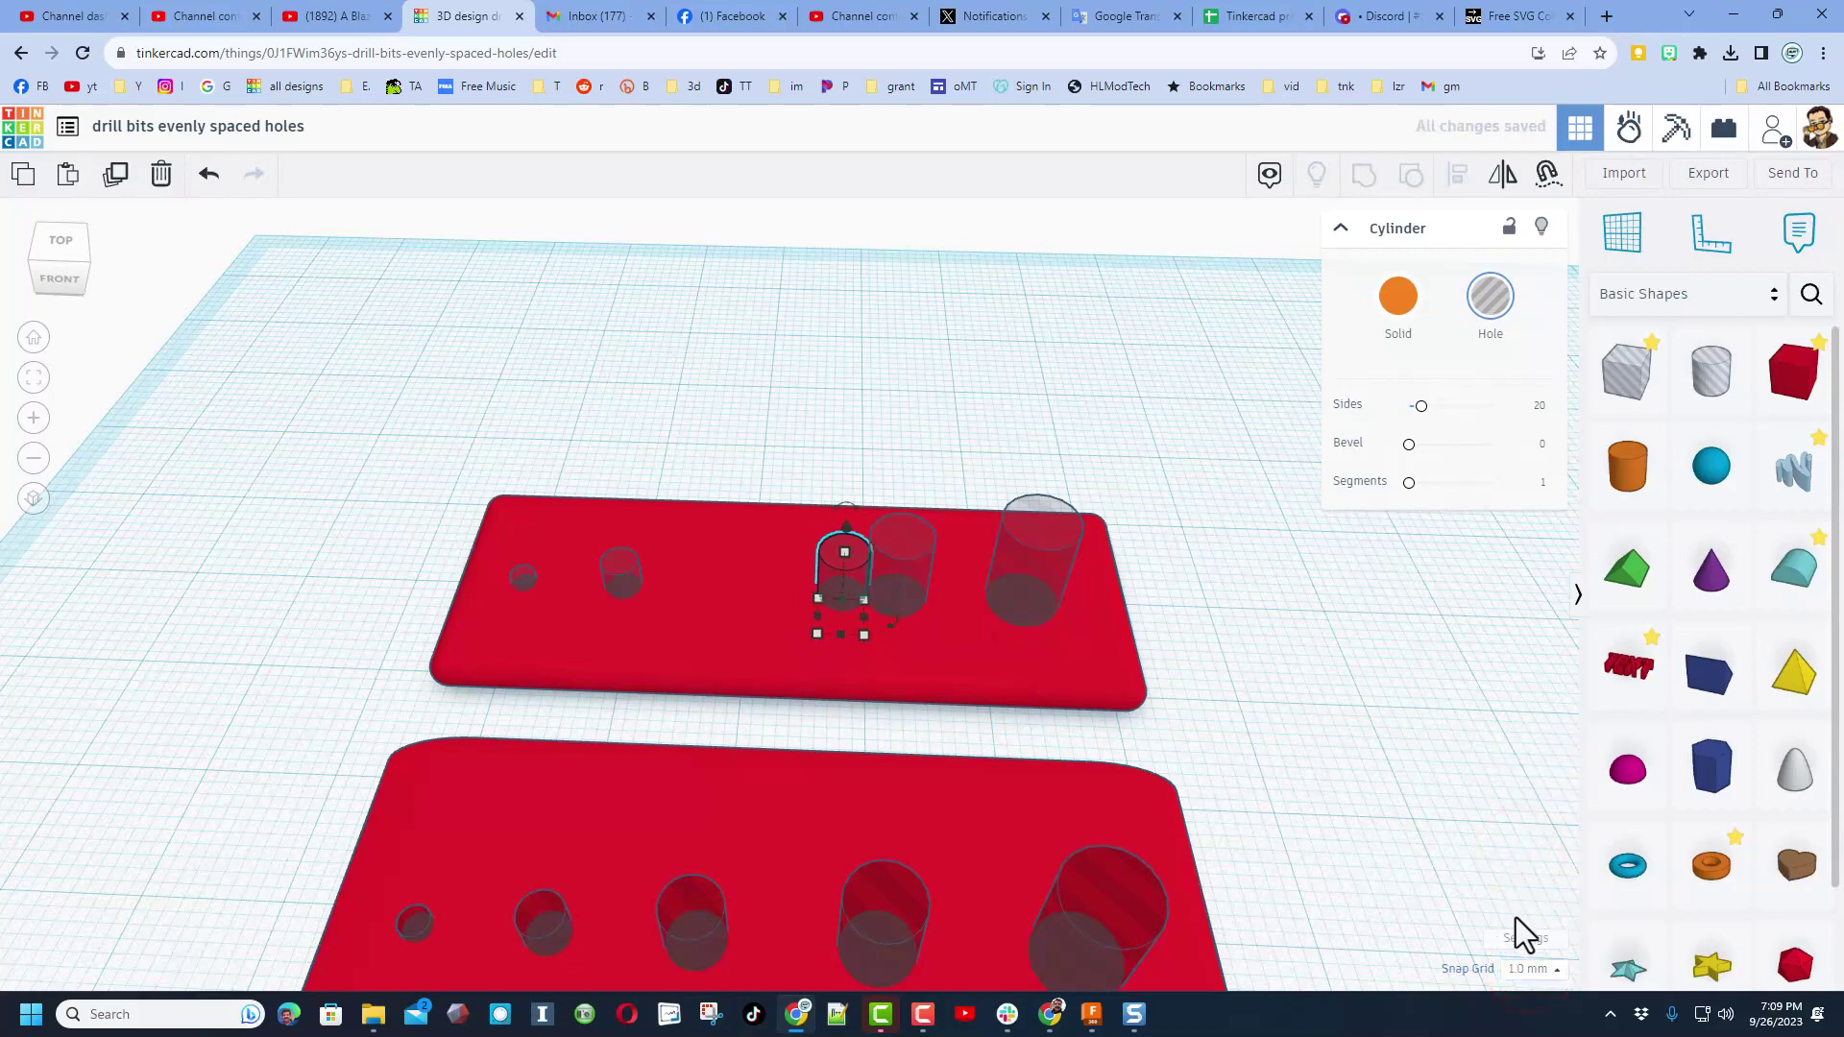
key("Left")
key("Left")
key("Left")
key("Left")
key("Left")
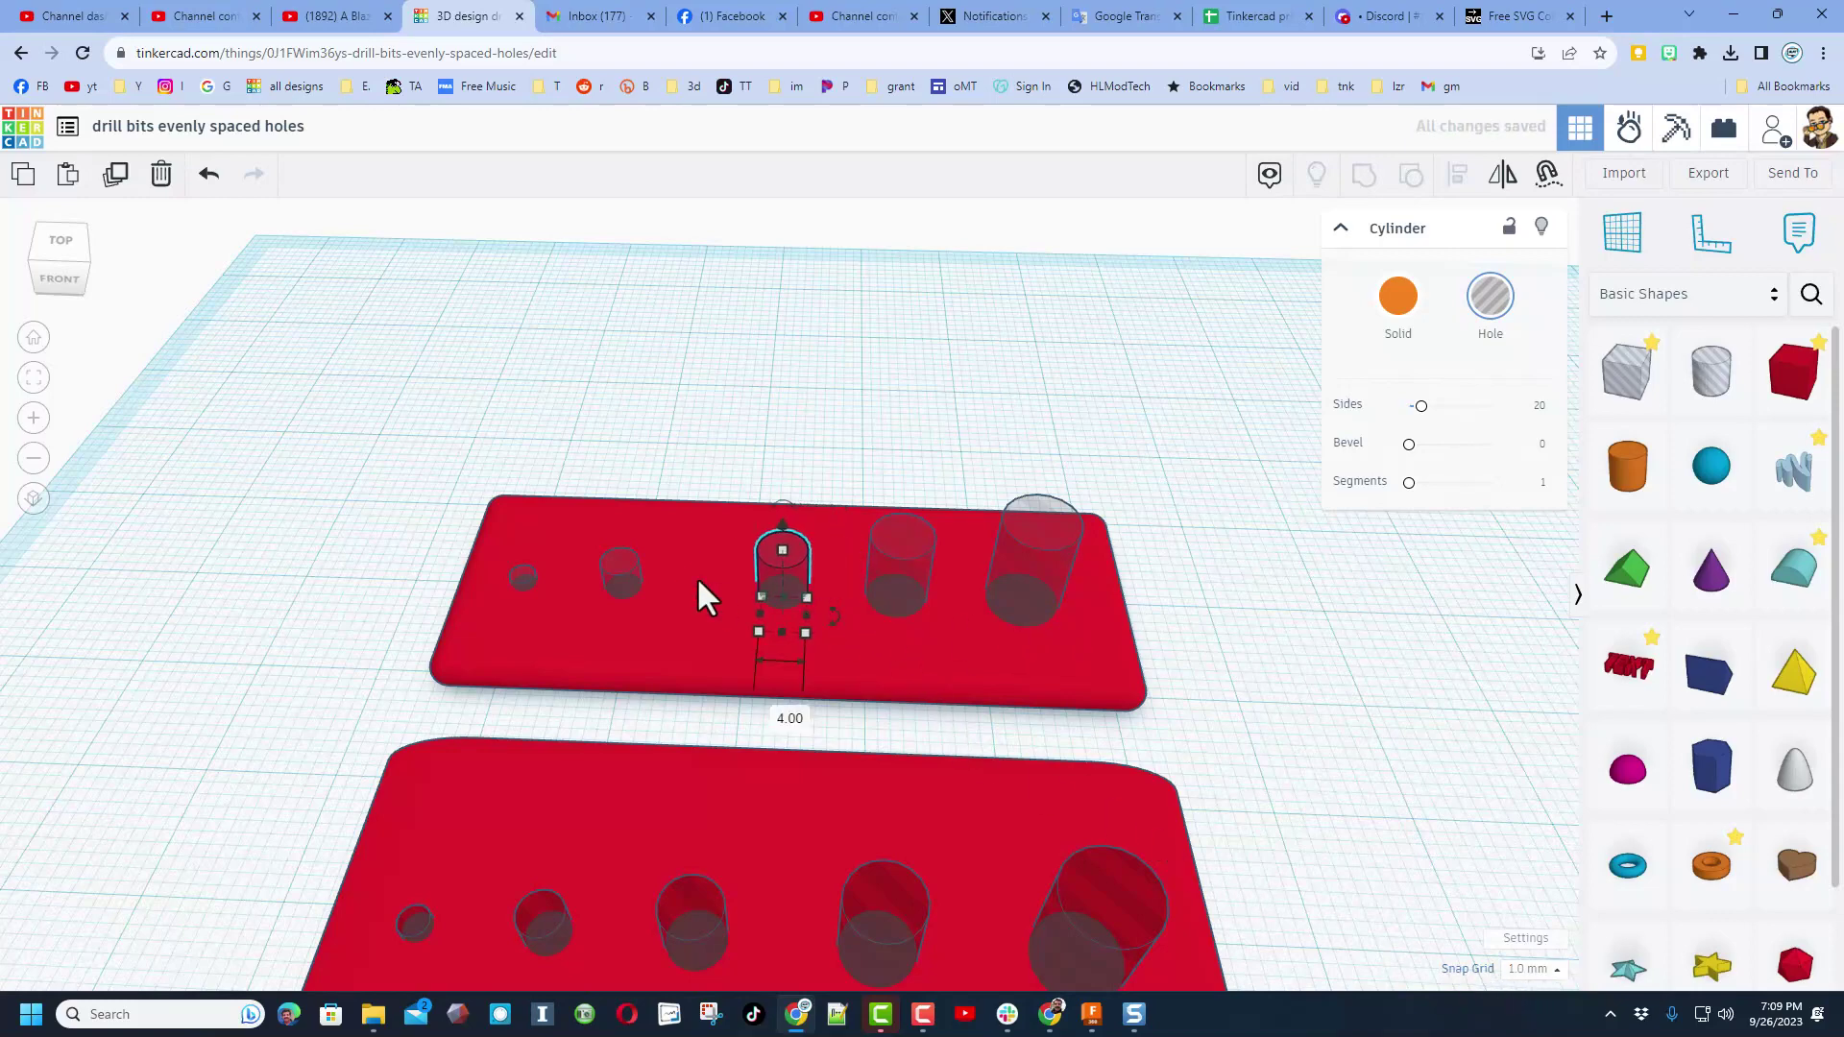
left_click(621, 557, "shift")
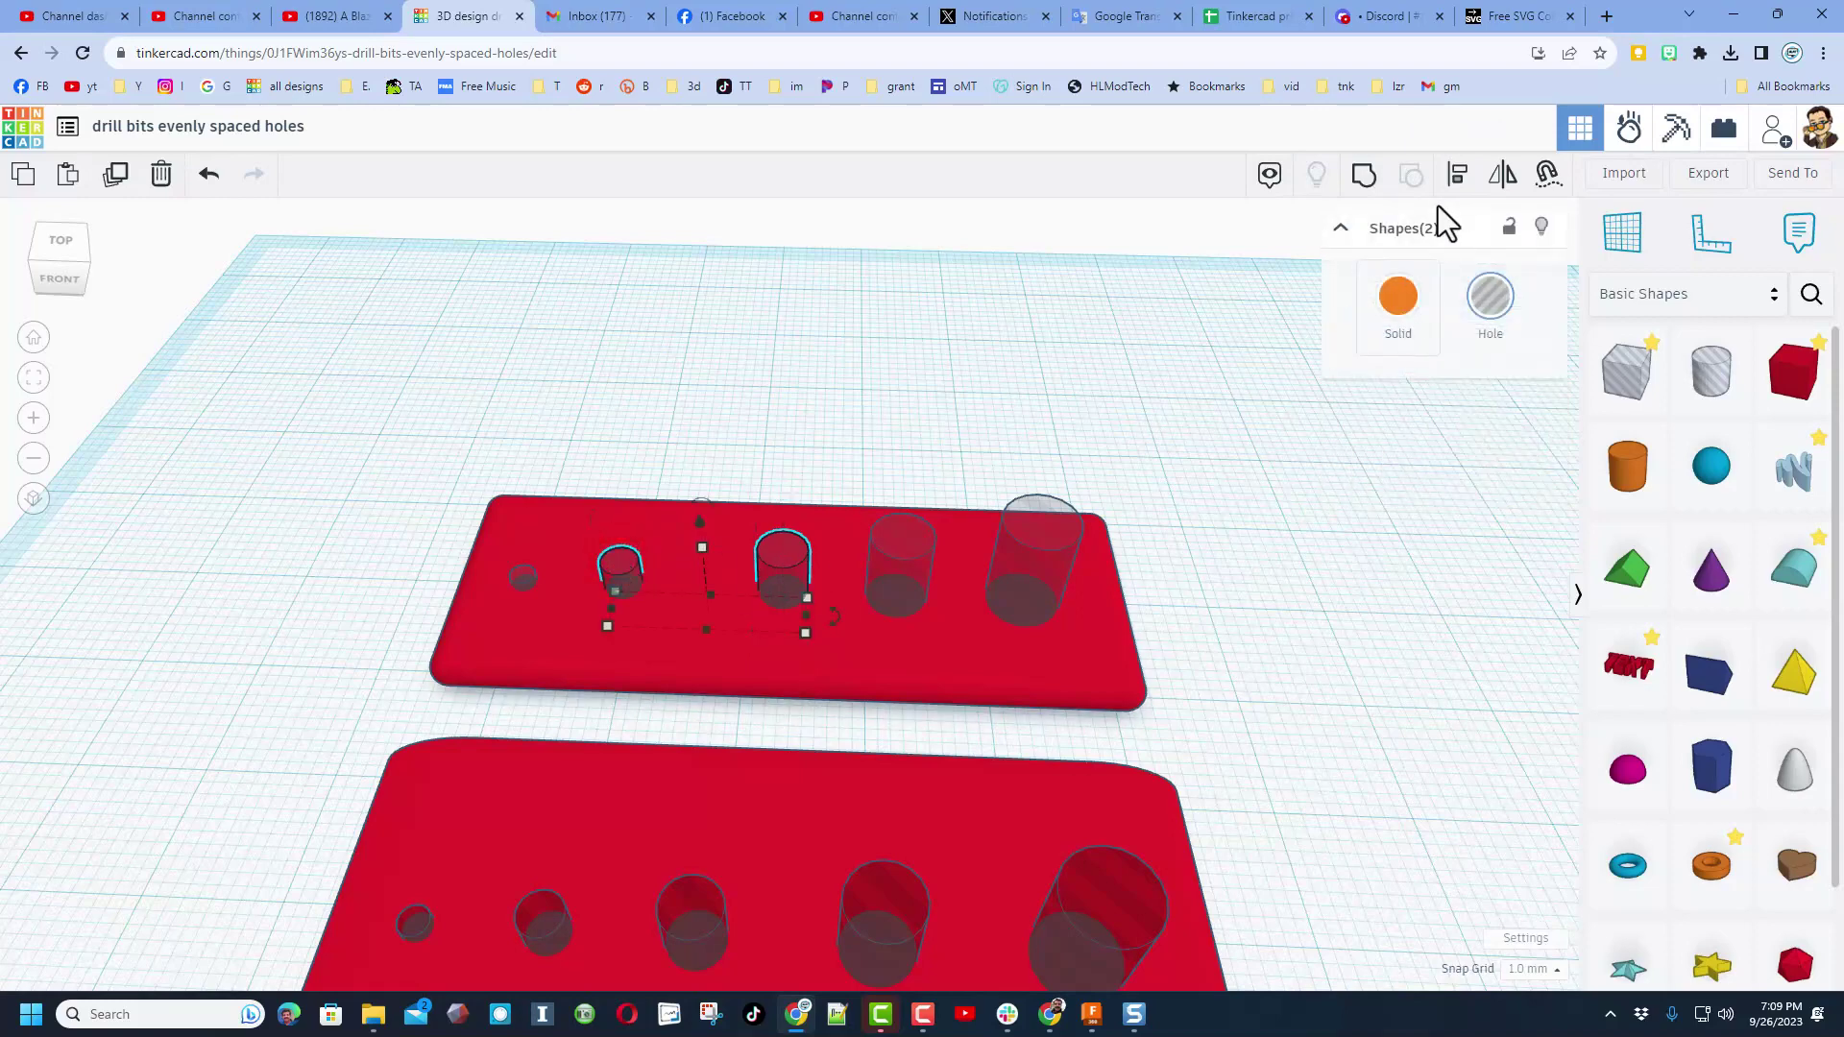
- Align the second hole with the larger one and step it left along the plate
left_click(1455, 176)
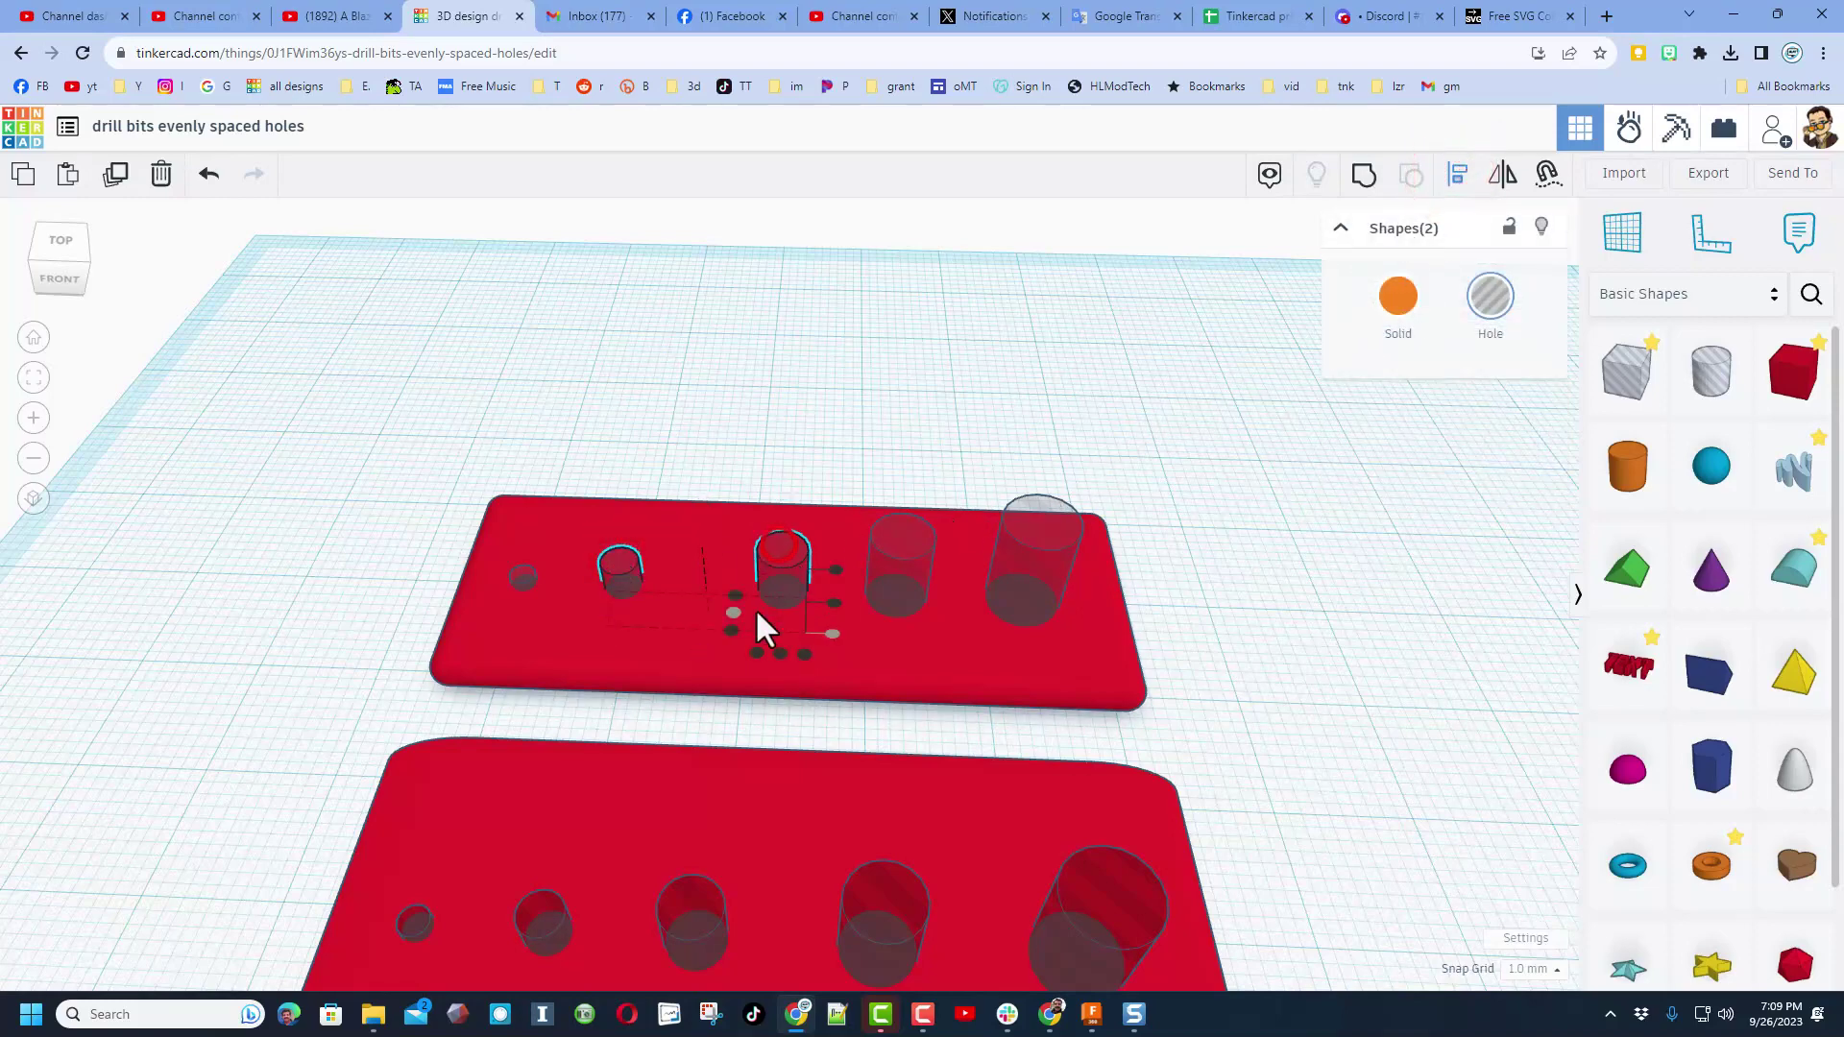
left_click(753, 653)
left_click(781, 455)
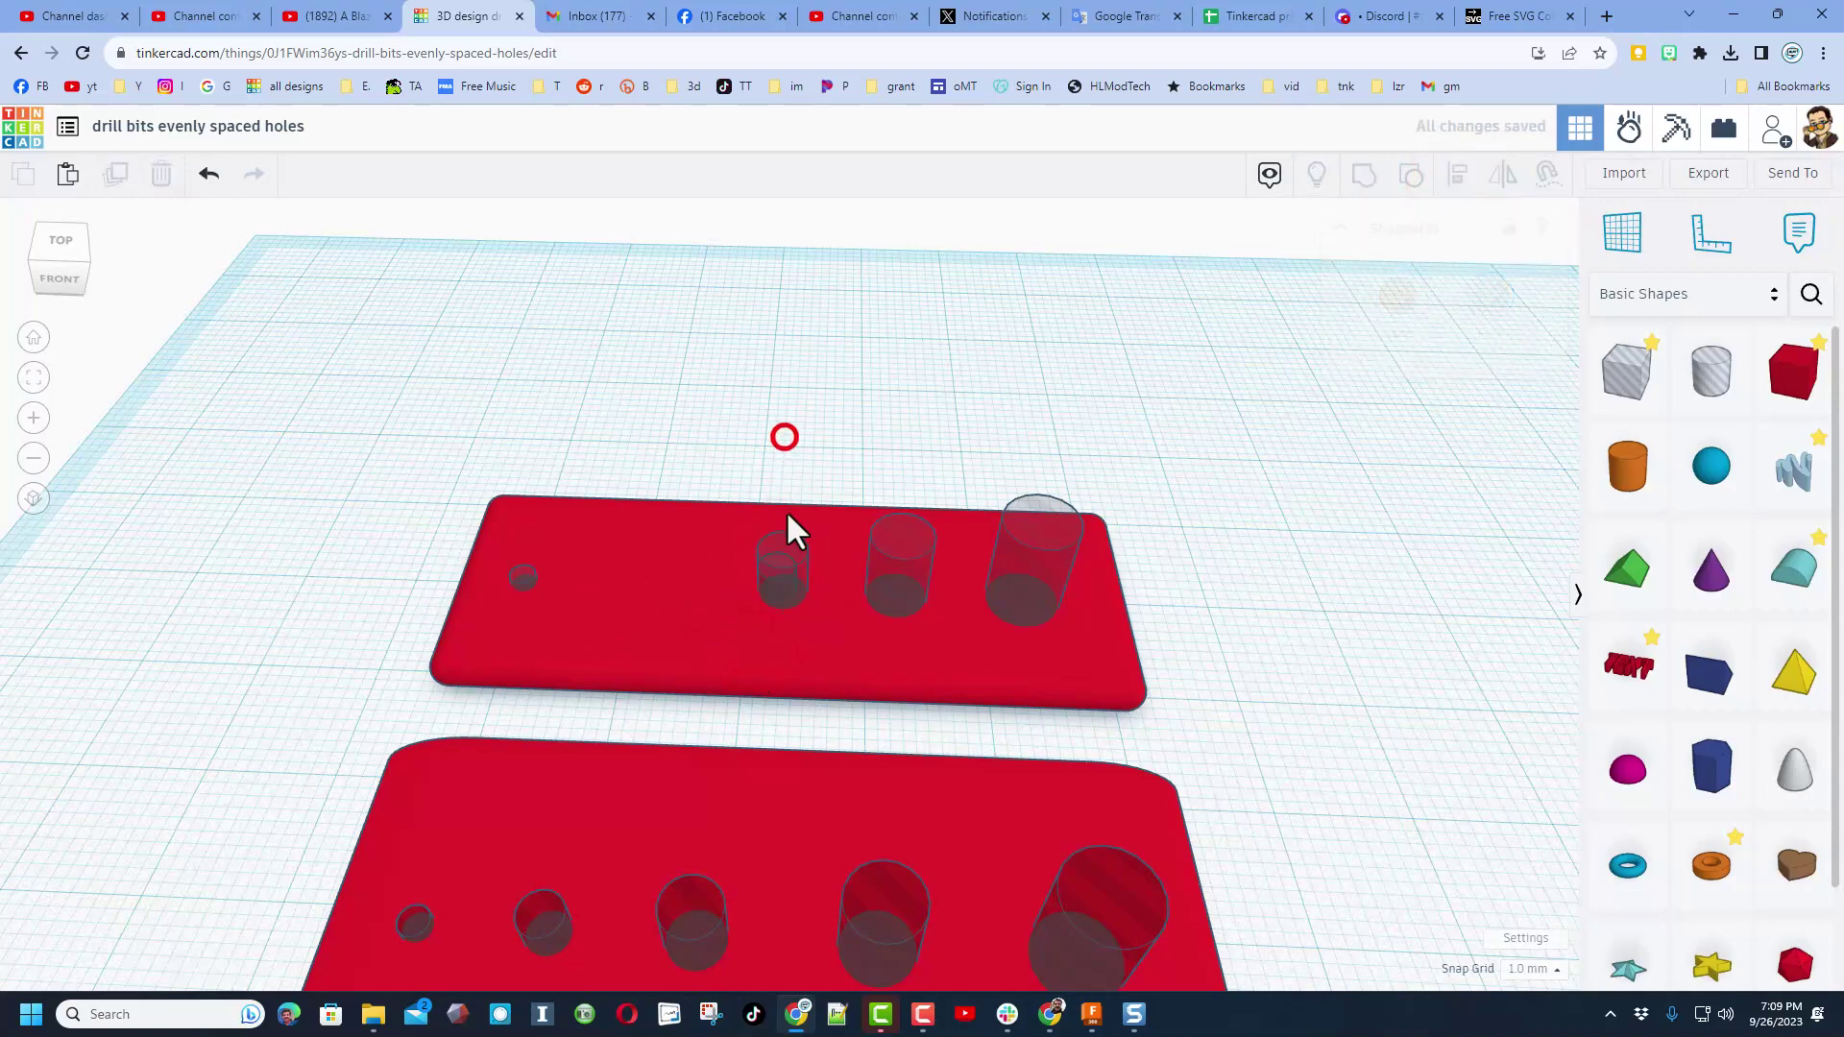
left_click(785, 542)
left_click(1541, 227)
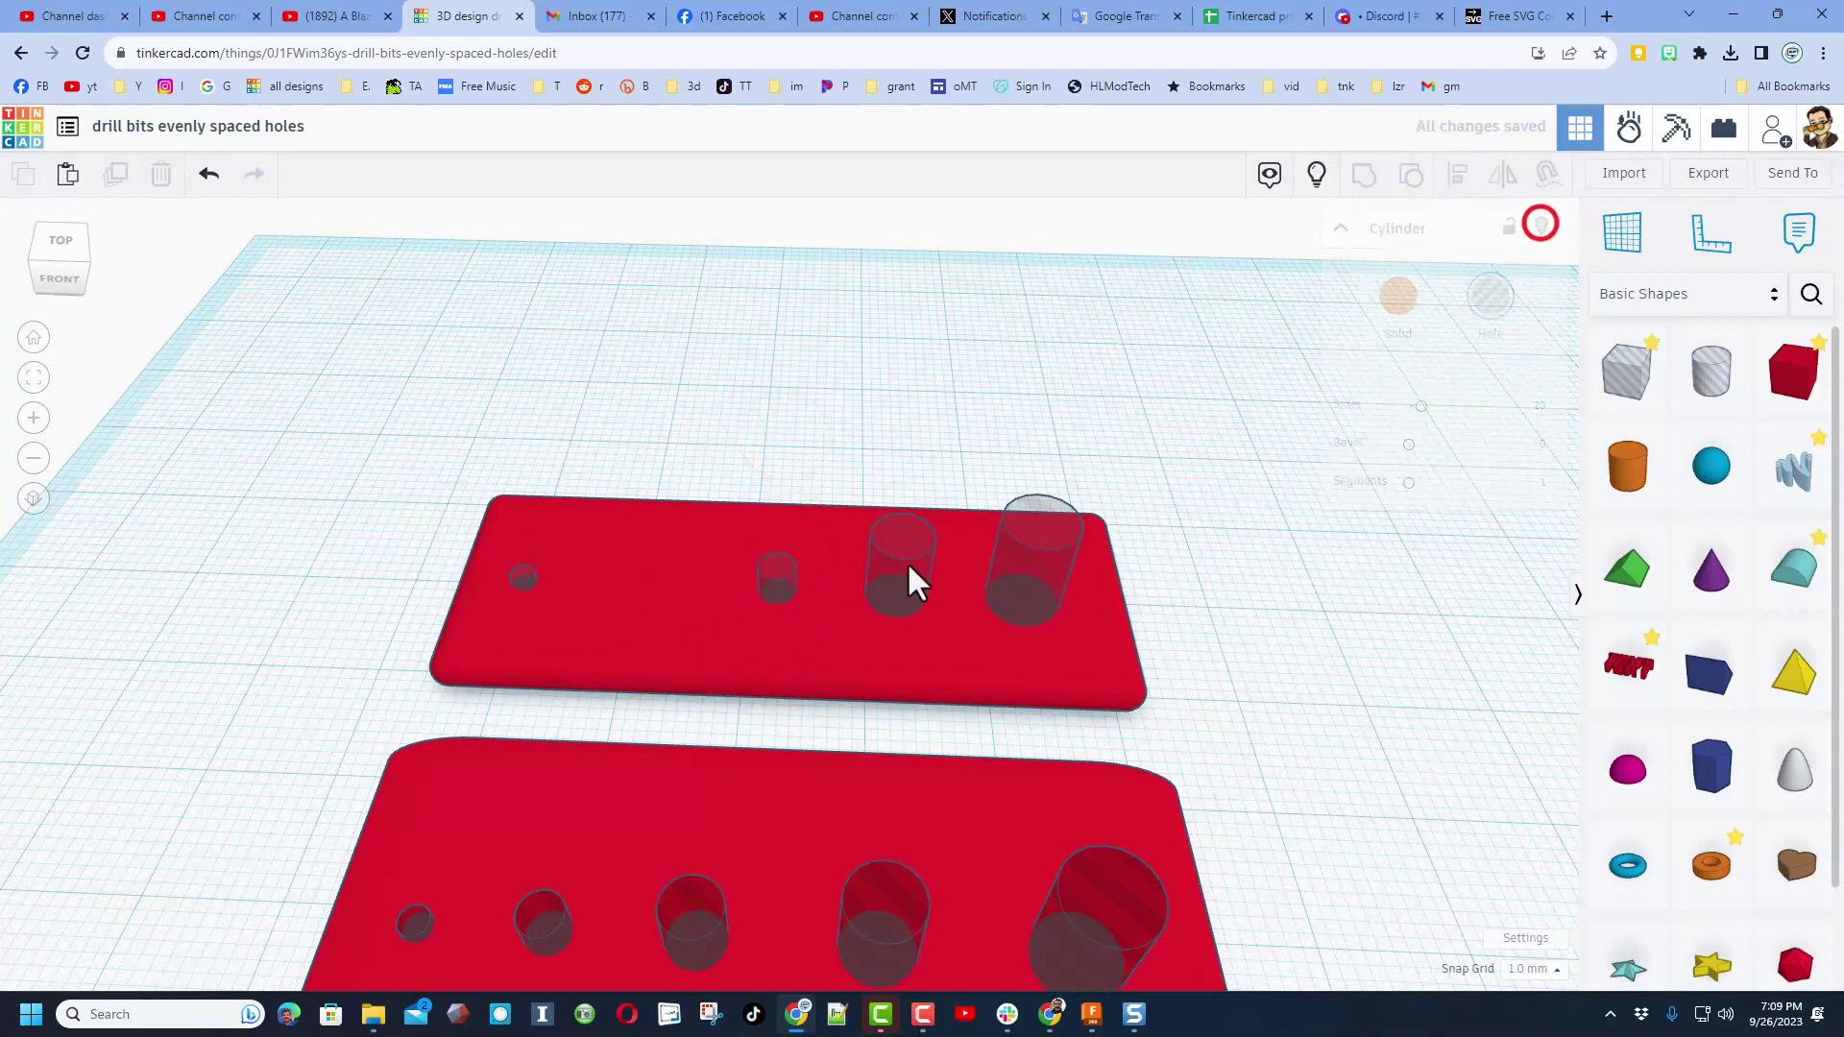
key("ctrl+z")
key("Left")
key("Left")
key("Left")
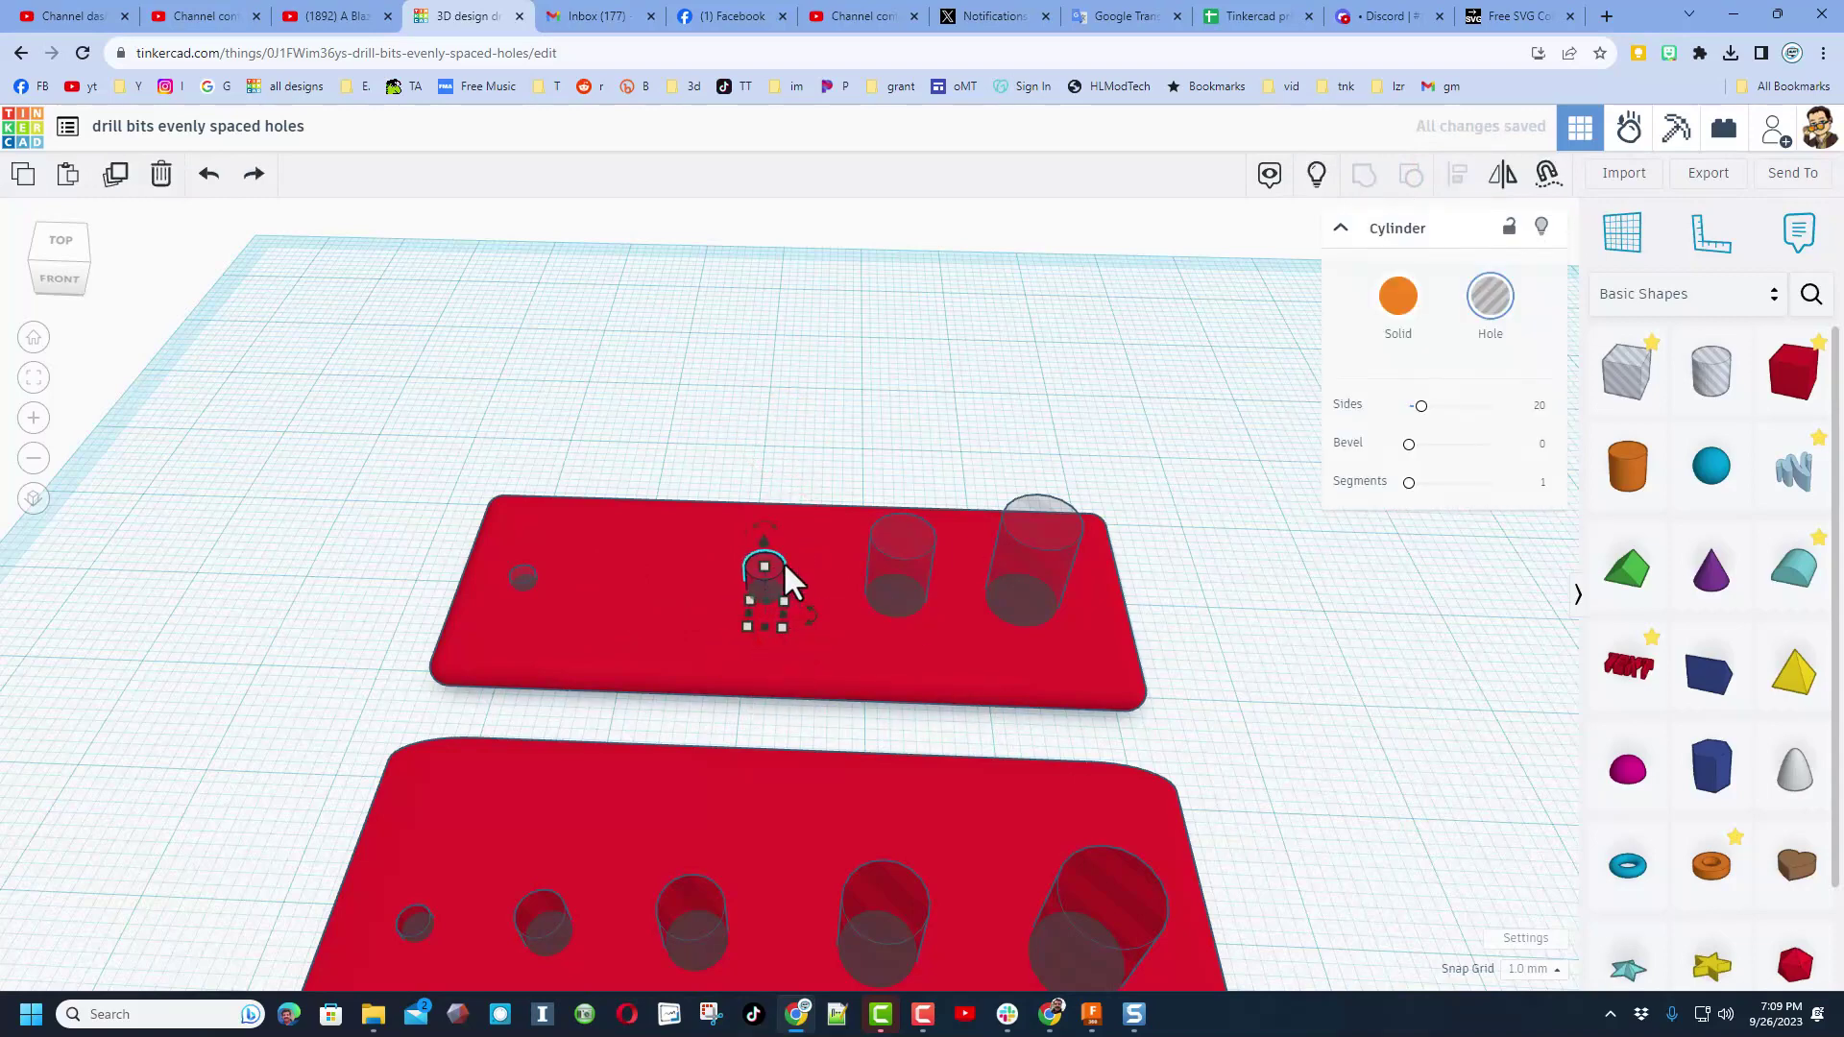
left_click(1310, 182)
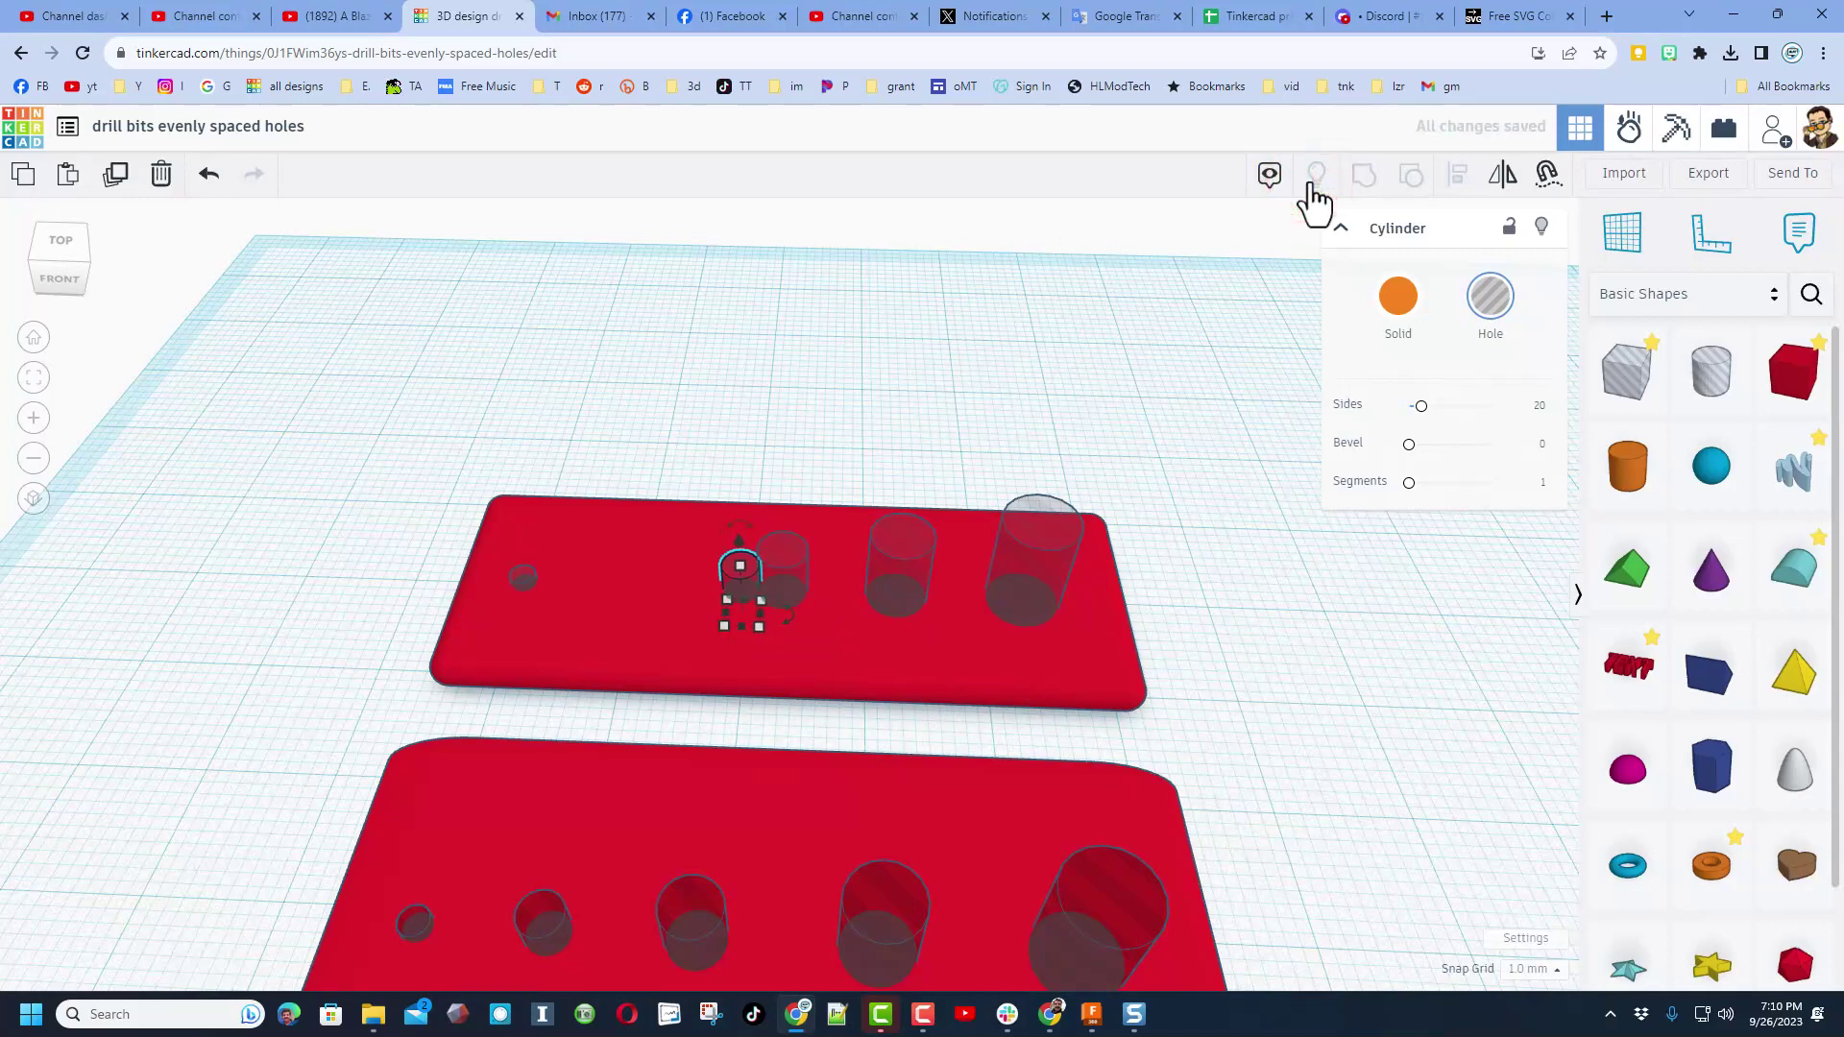
key("Left")
key("Left")
key("Left")
key("Left")
key("Left")
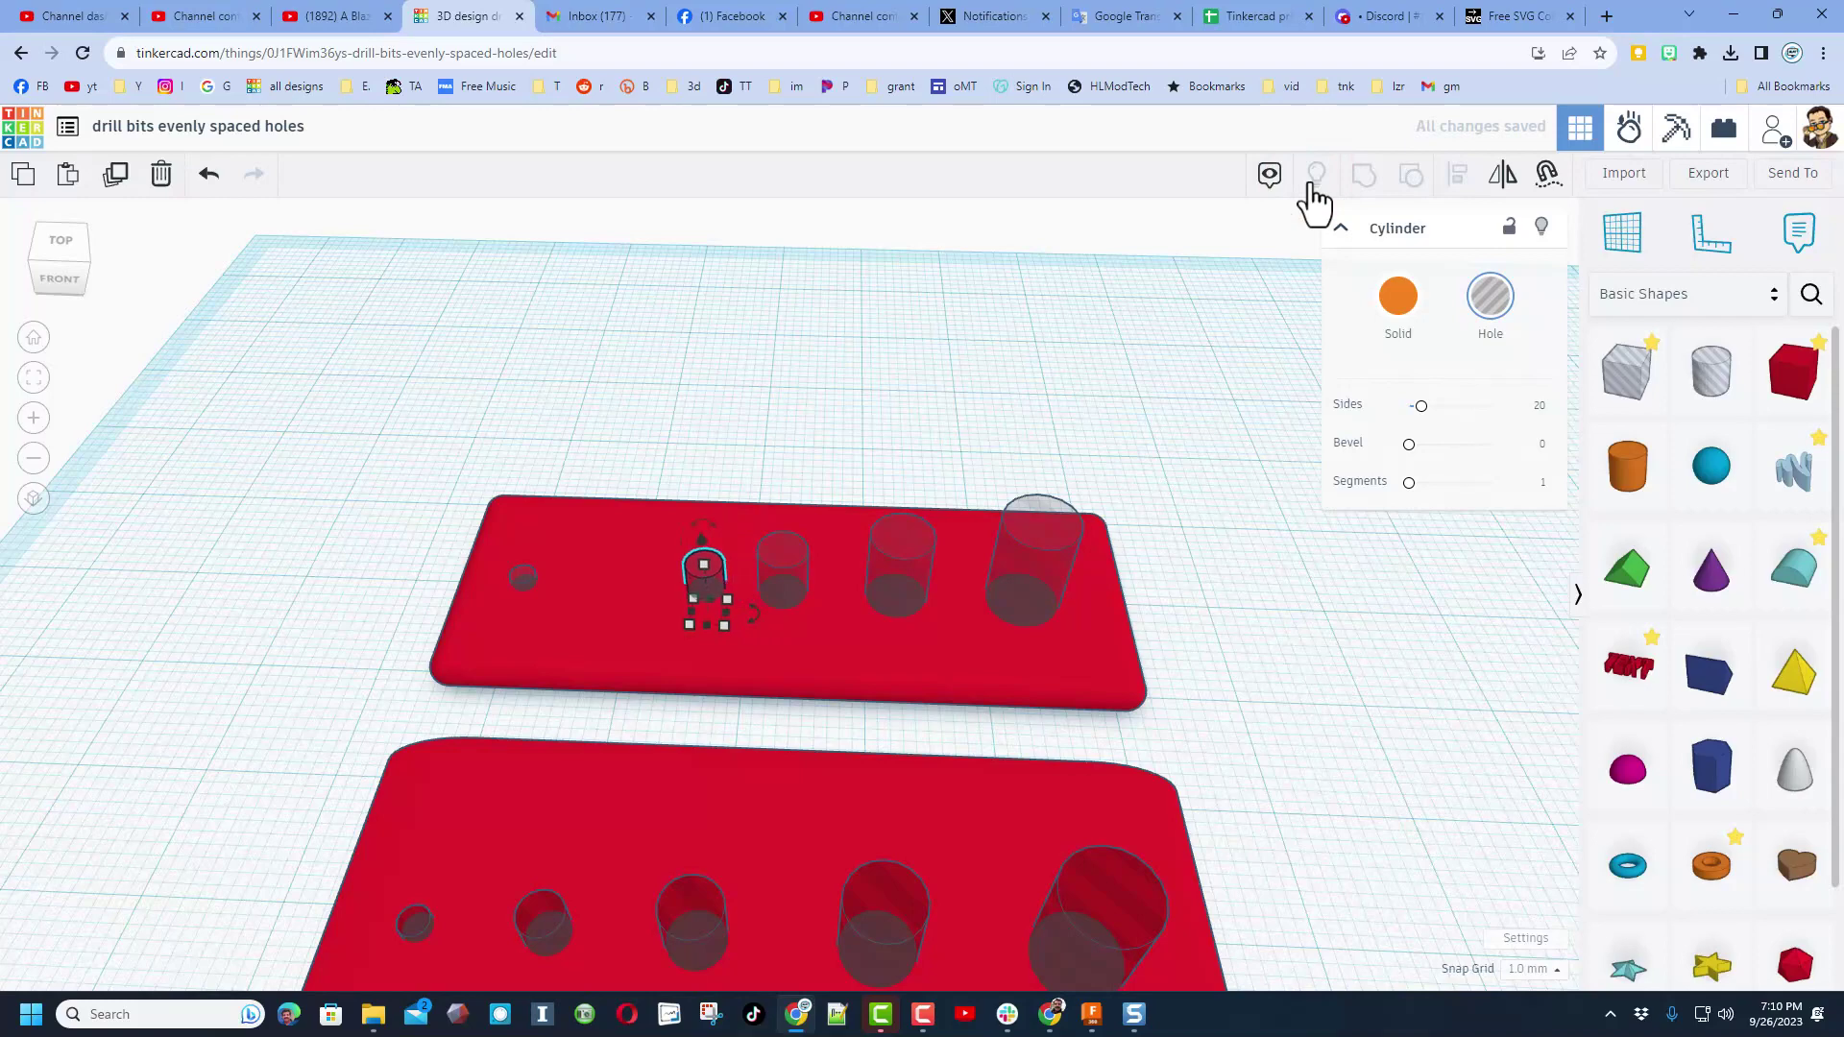
- Align the smallest hole with the others and nudge it two steps left, then Show All
left_click(519, 577, "shift")
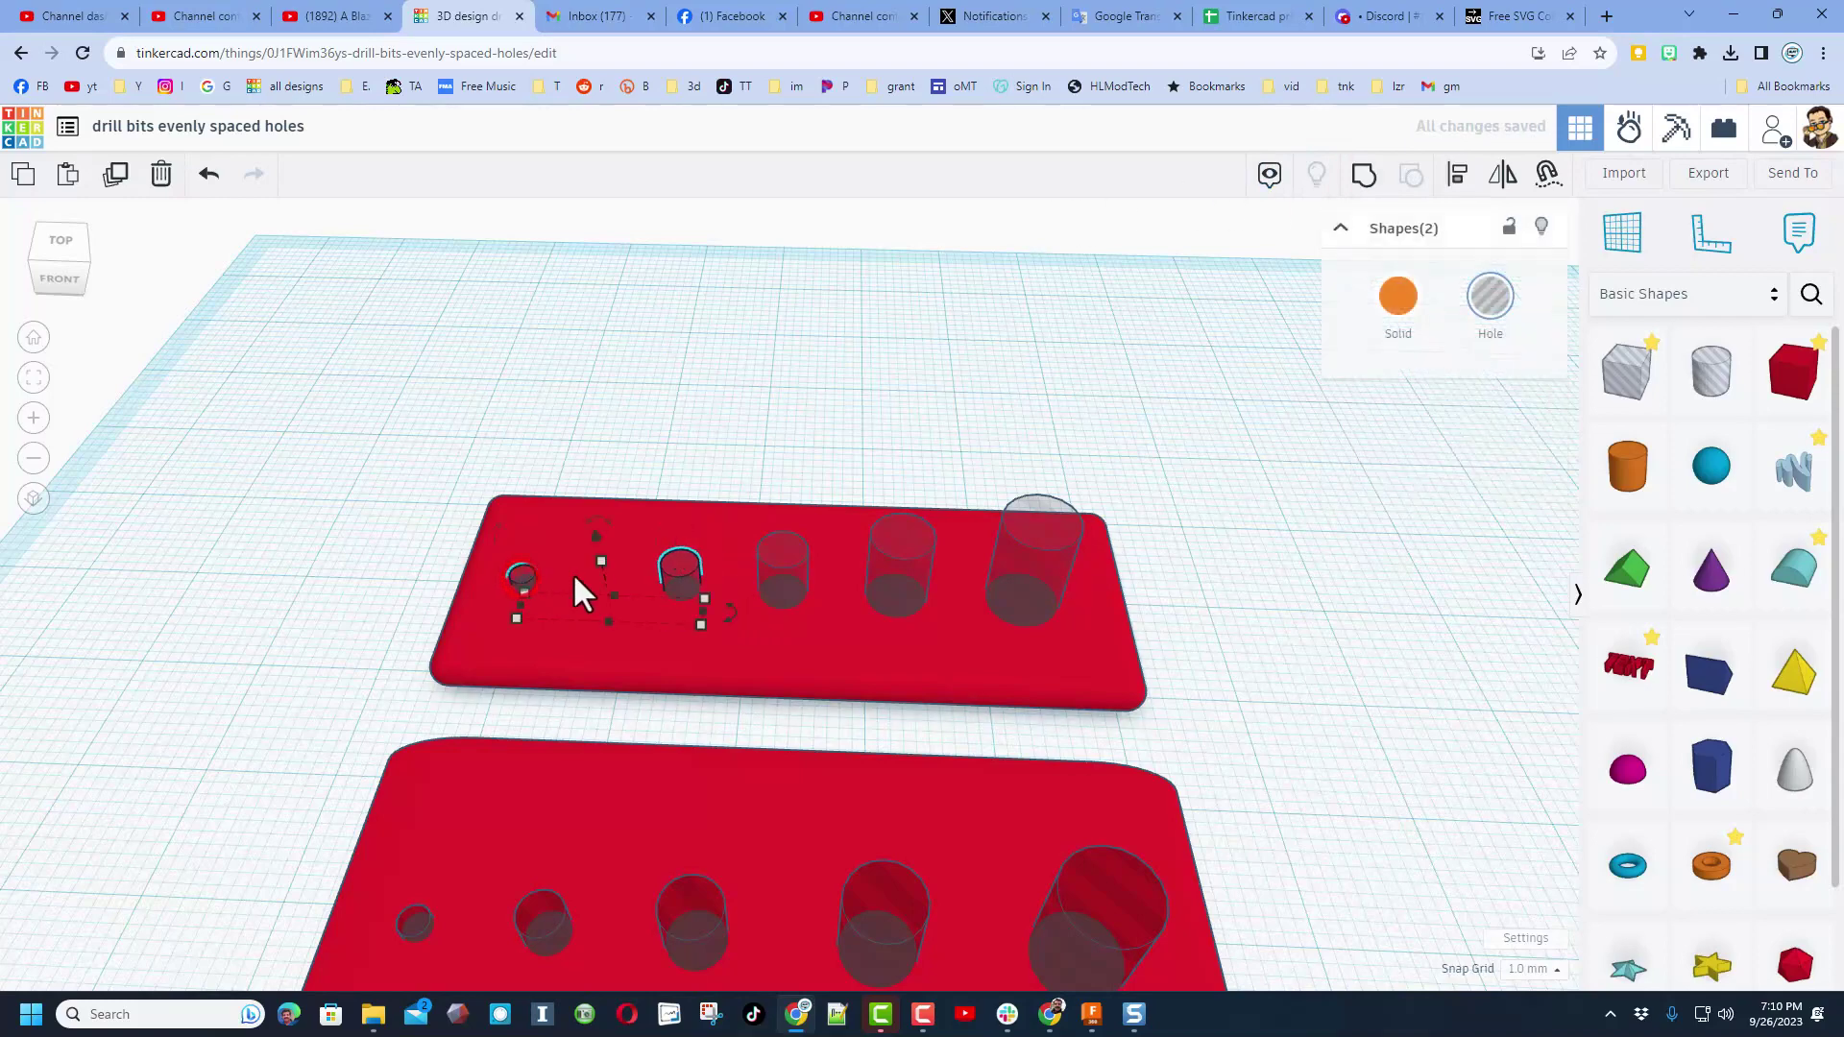
left_click(1458, 174)
left_click(662, 643)
left_click(749, 395)
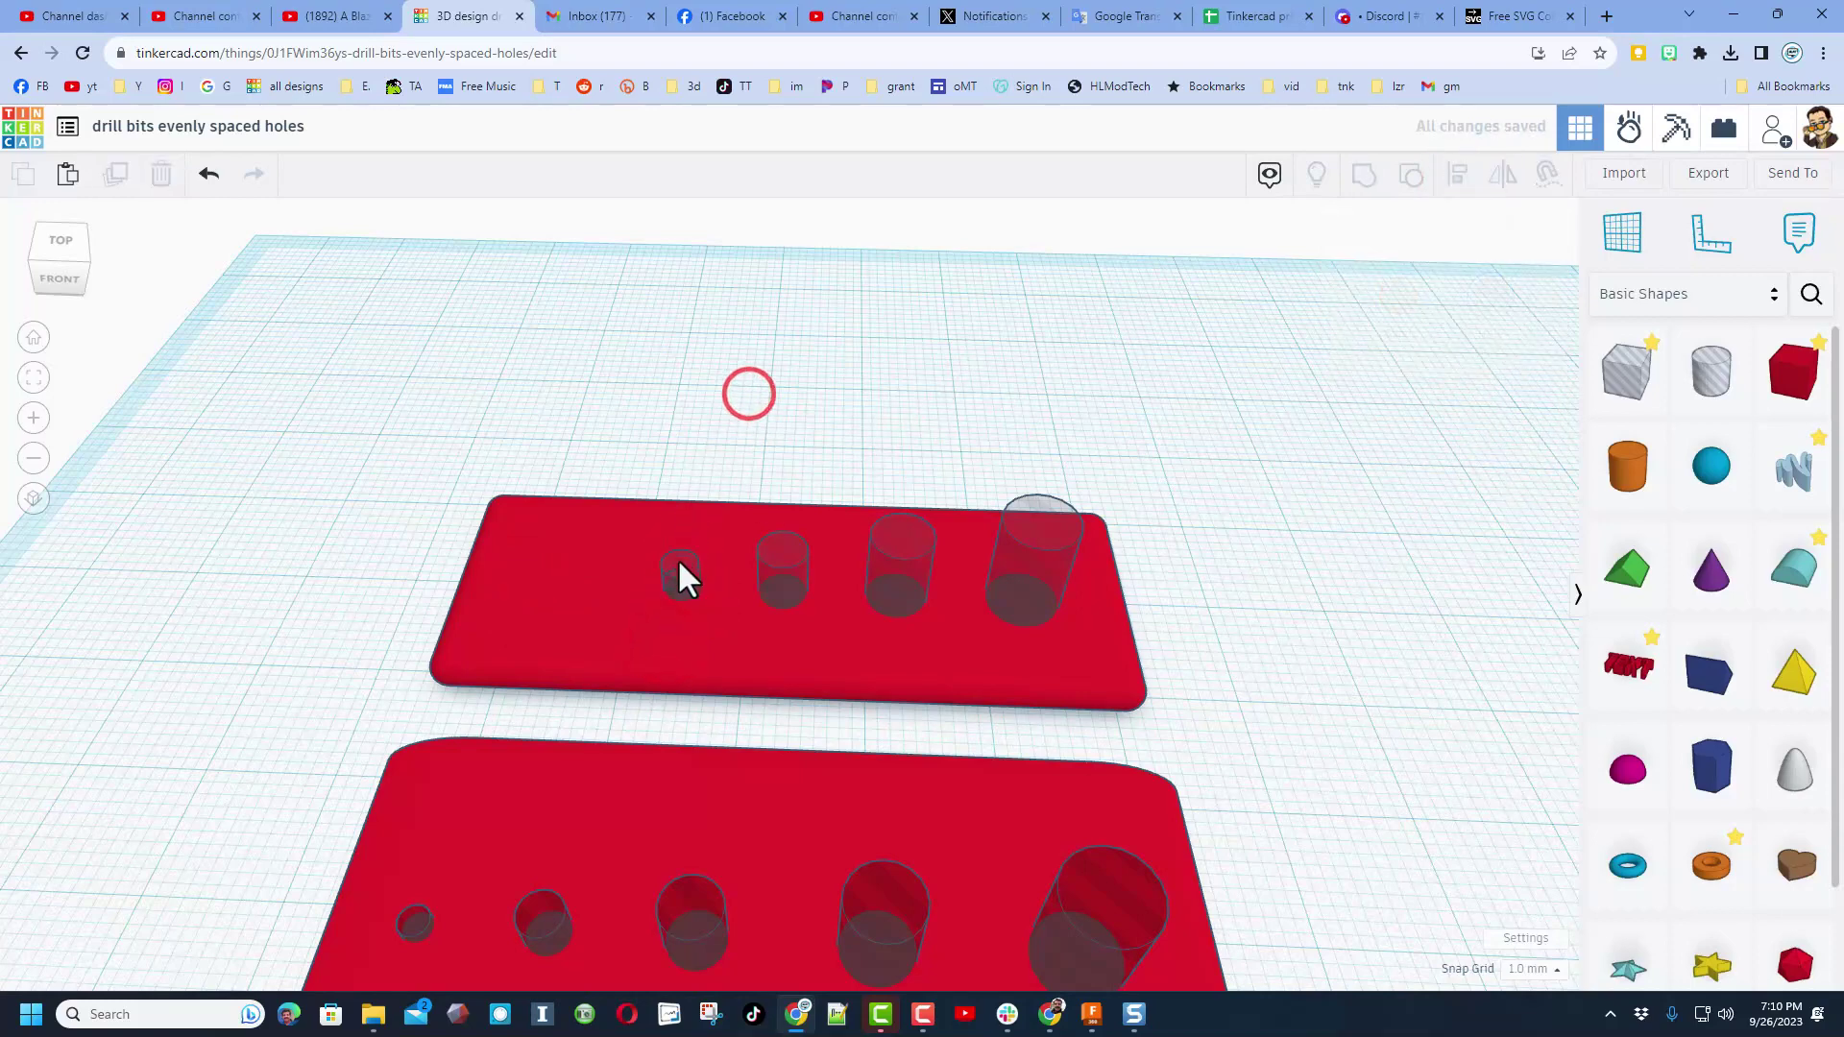
left_click(678, 566)
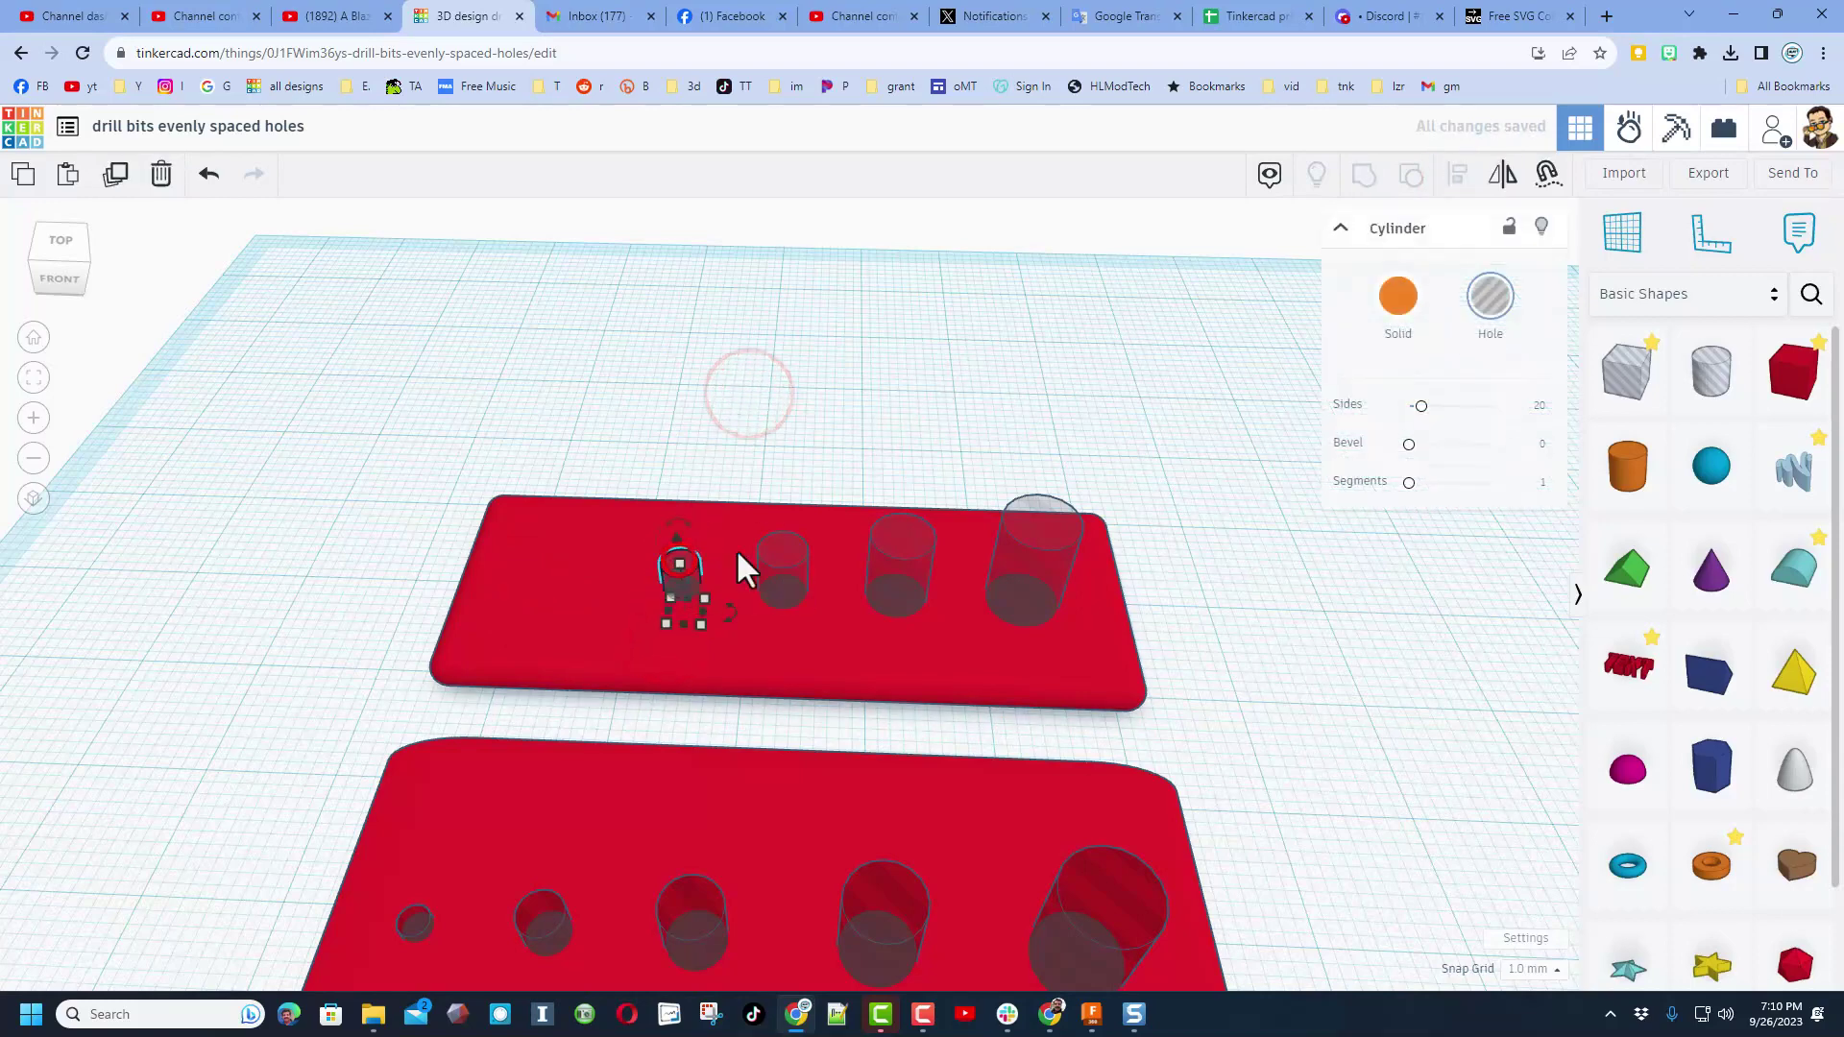
left_click(1540, 226)
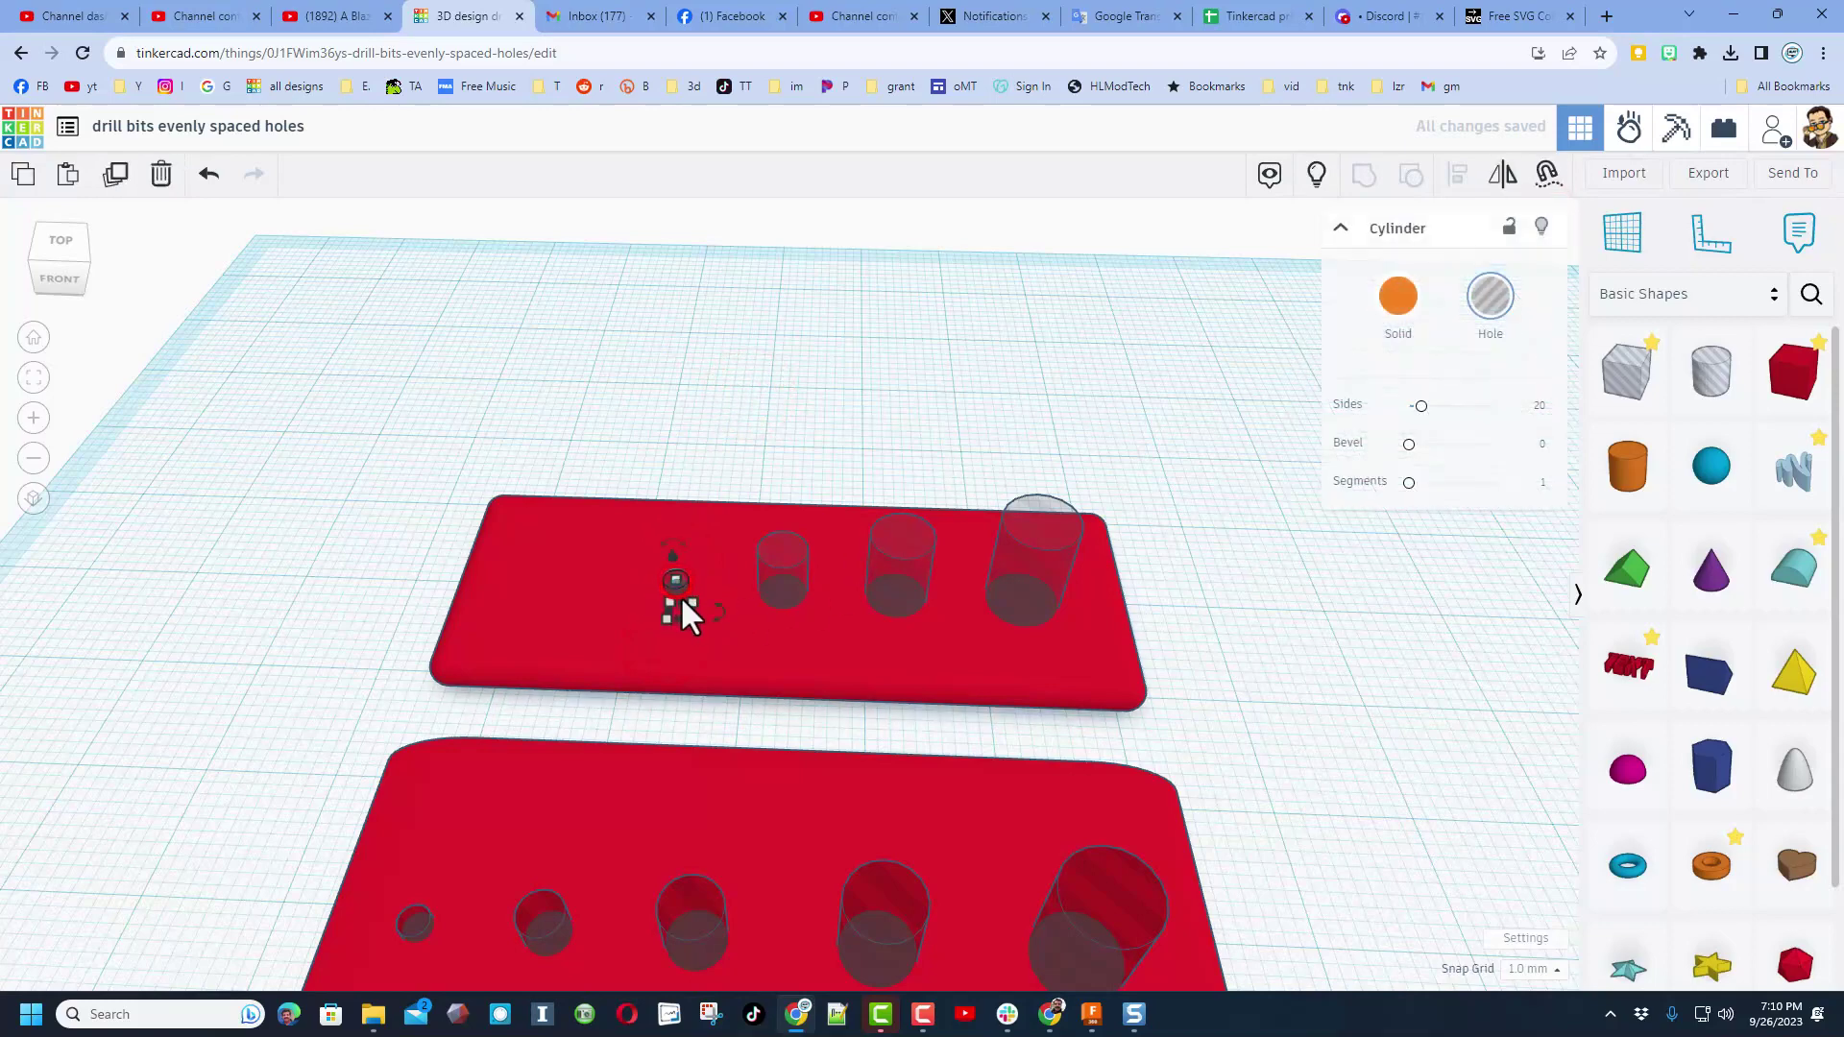
mouse_move(690, 616)
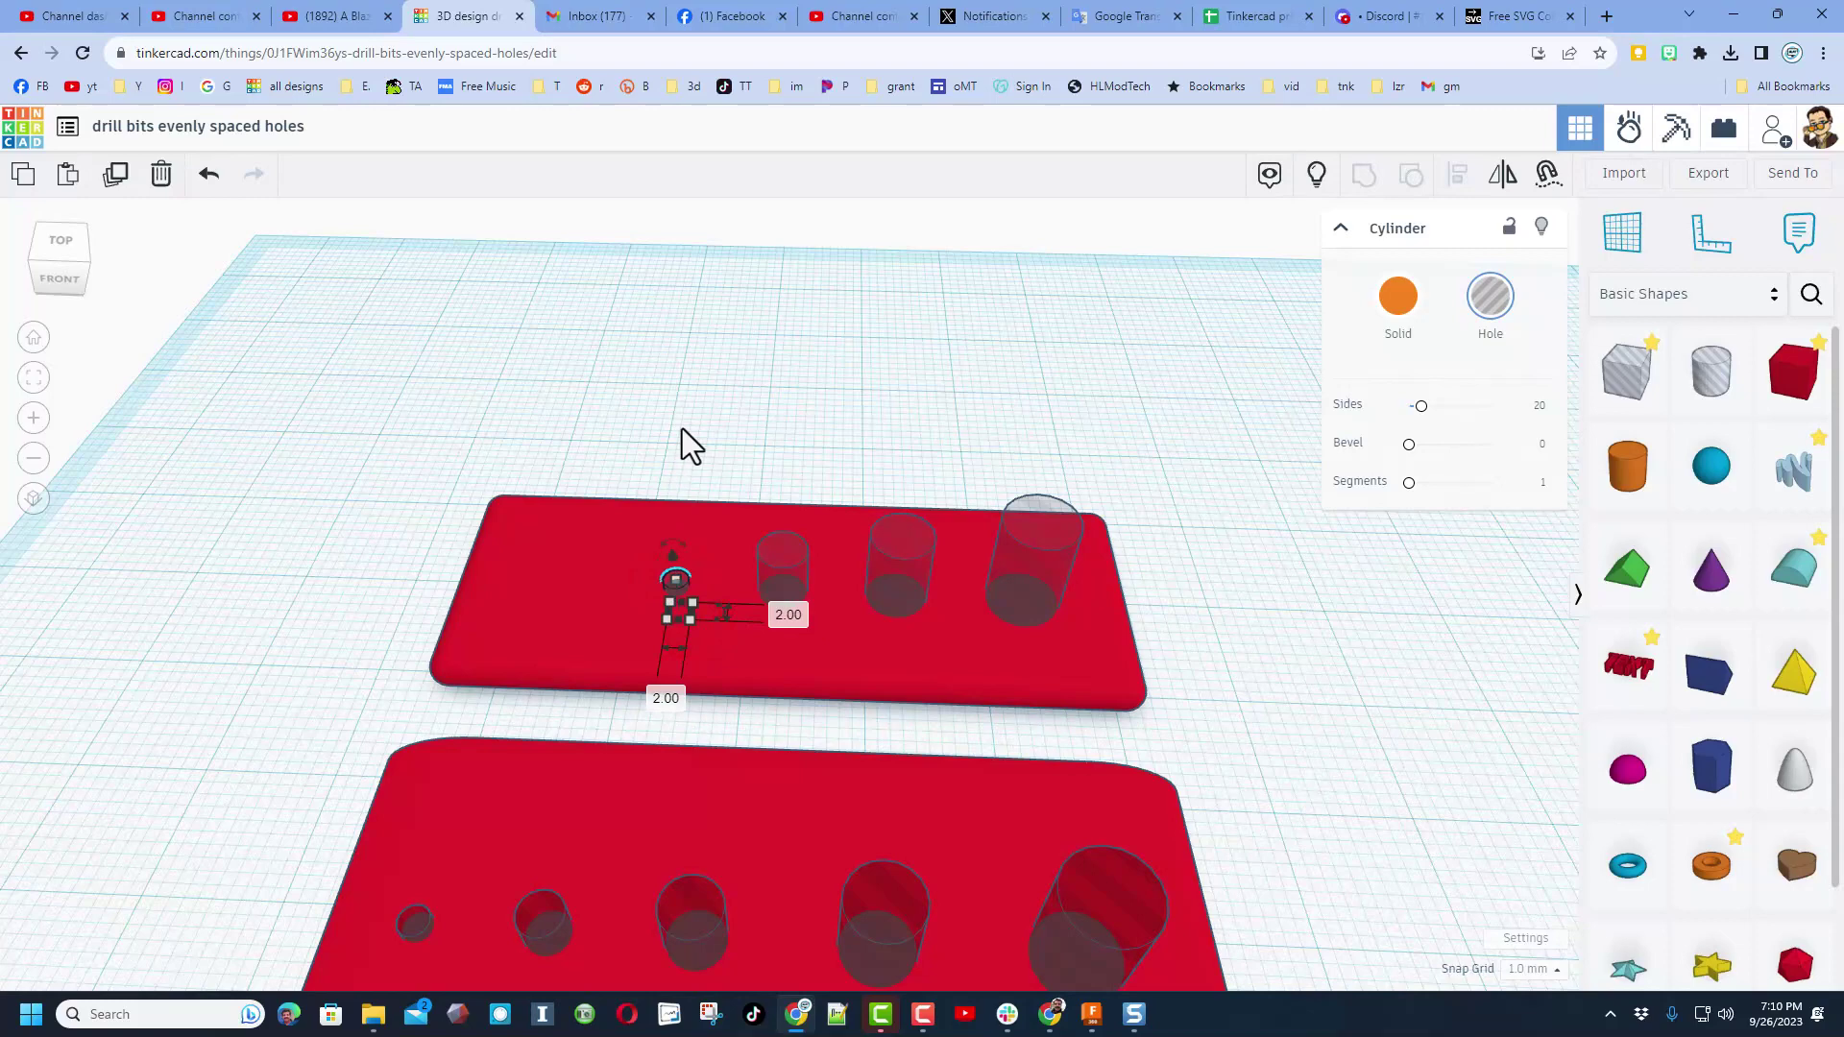
key("Left")
key("Left")
key("Left")
key("Left")
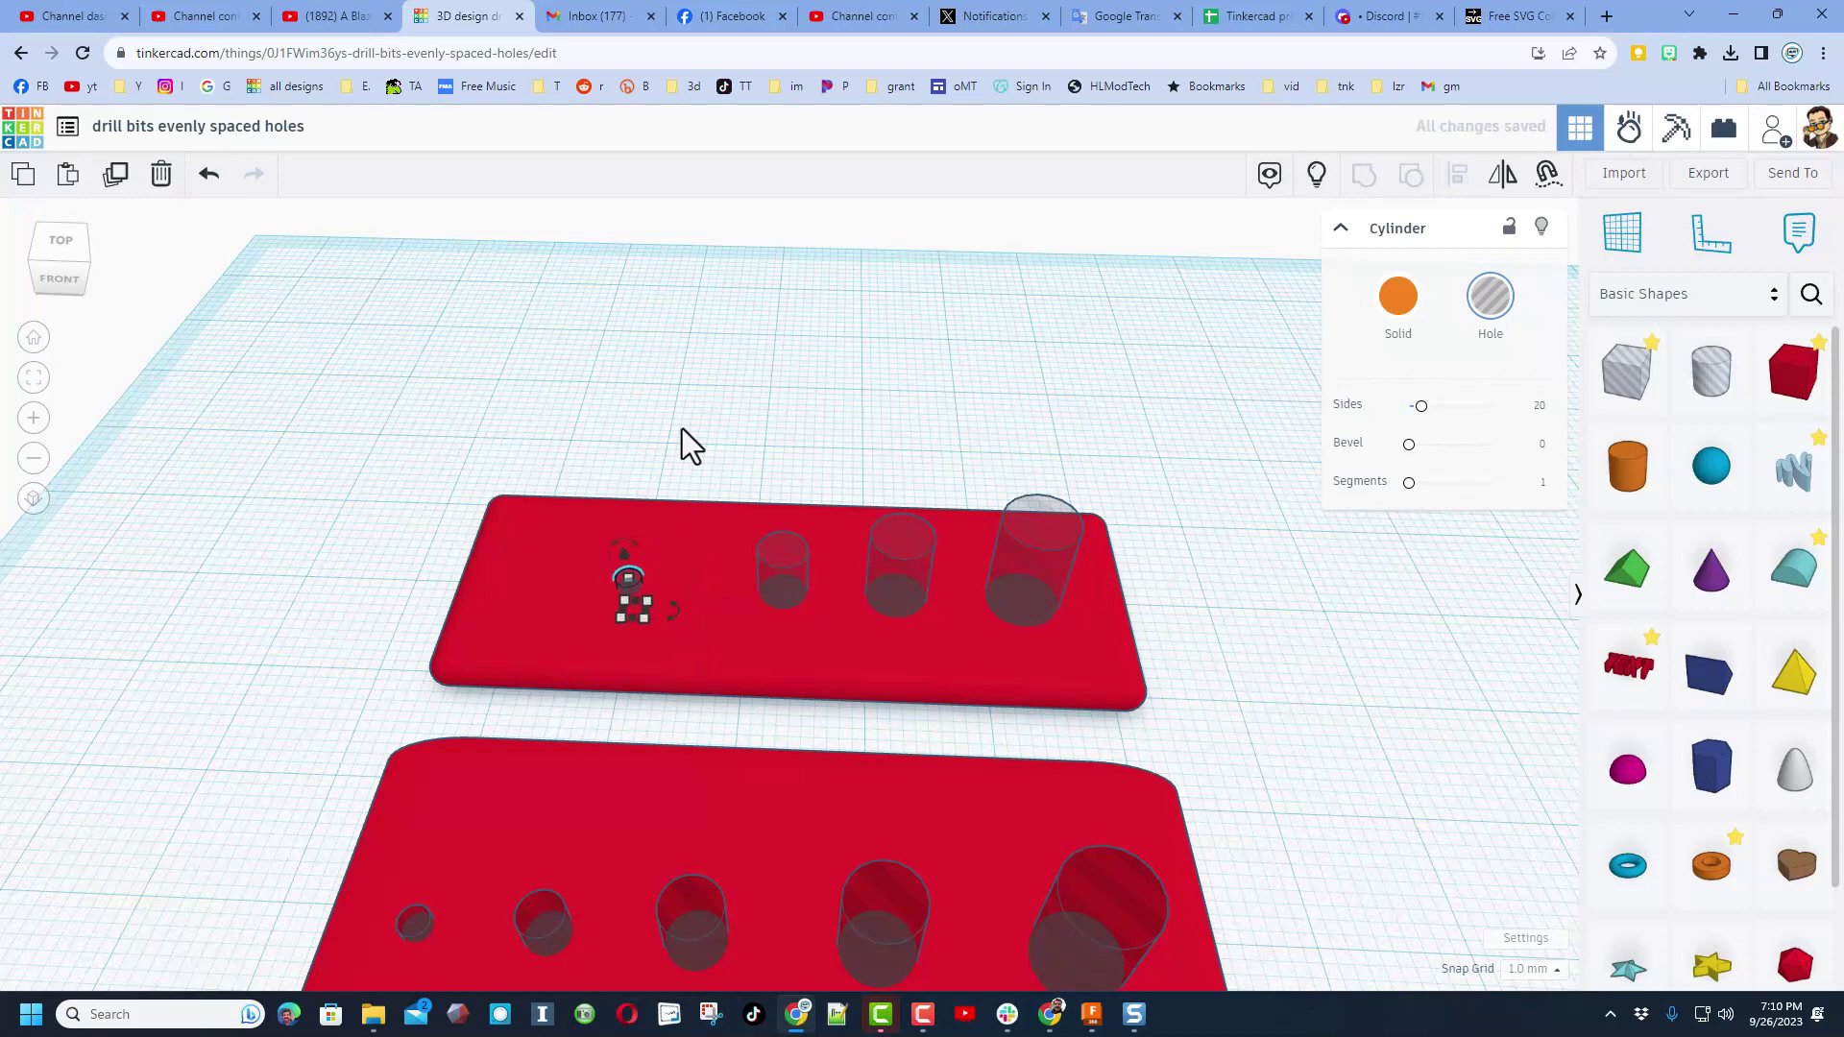
key("Left")
key("Left")
key("Left")
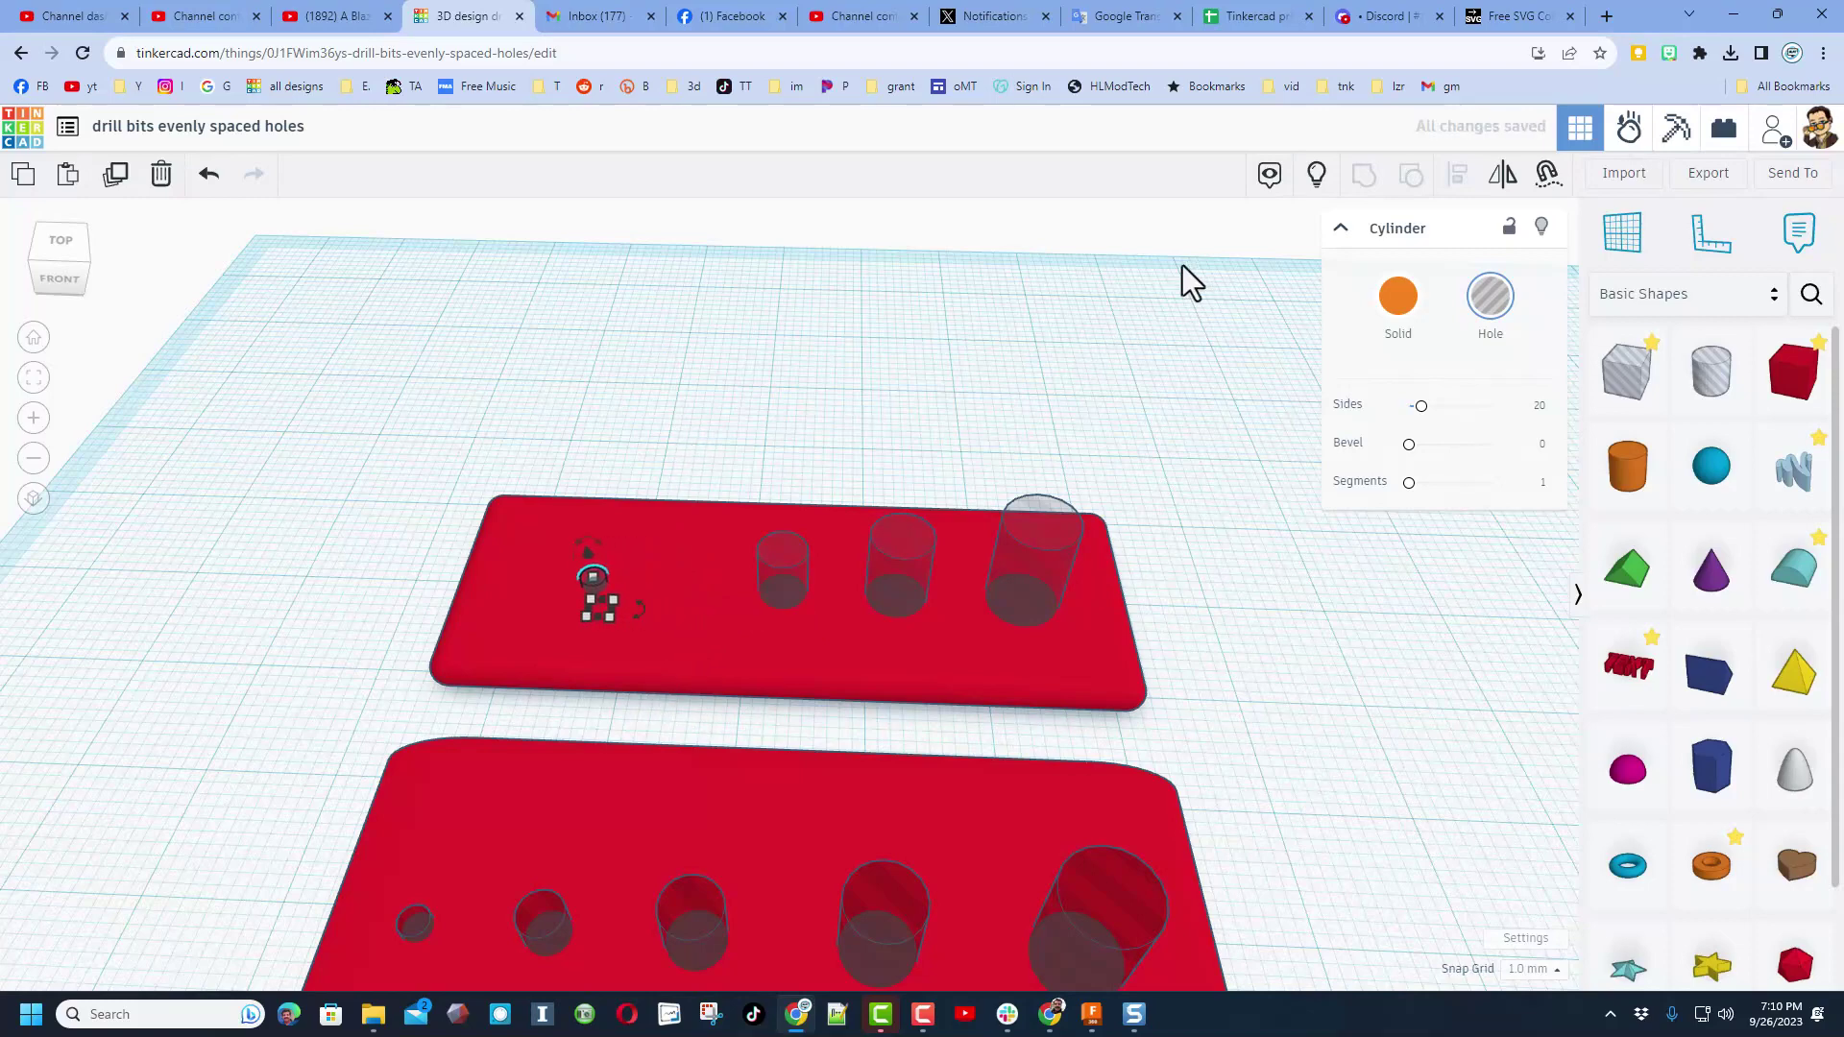
left_click(1321, 174)
- Hide the upper plate, group the five hole cylinders with Ctrl+G, then show the plate again
left_click(716, 423)
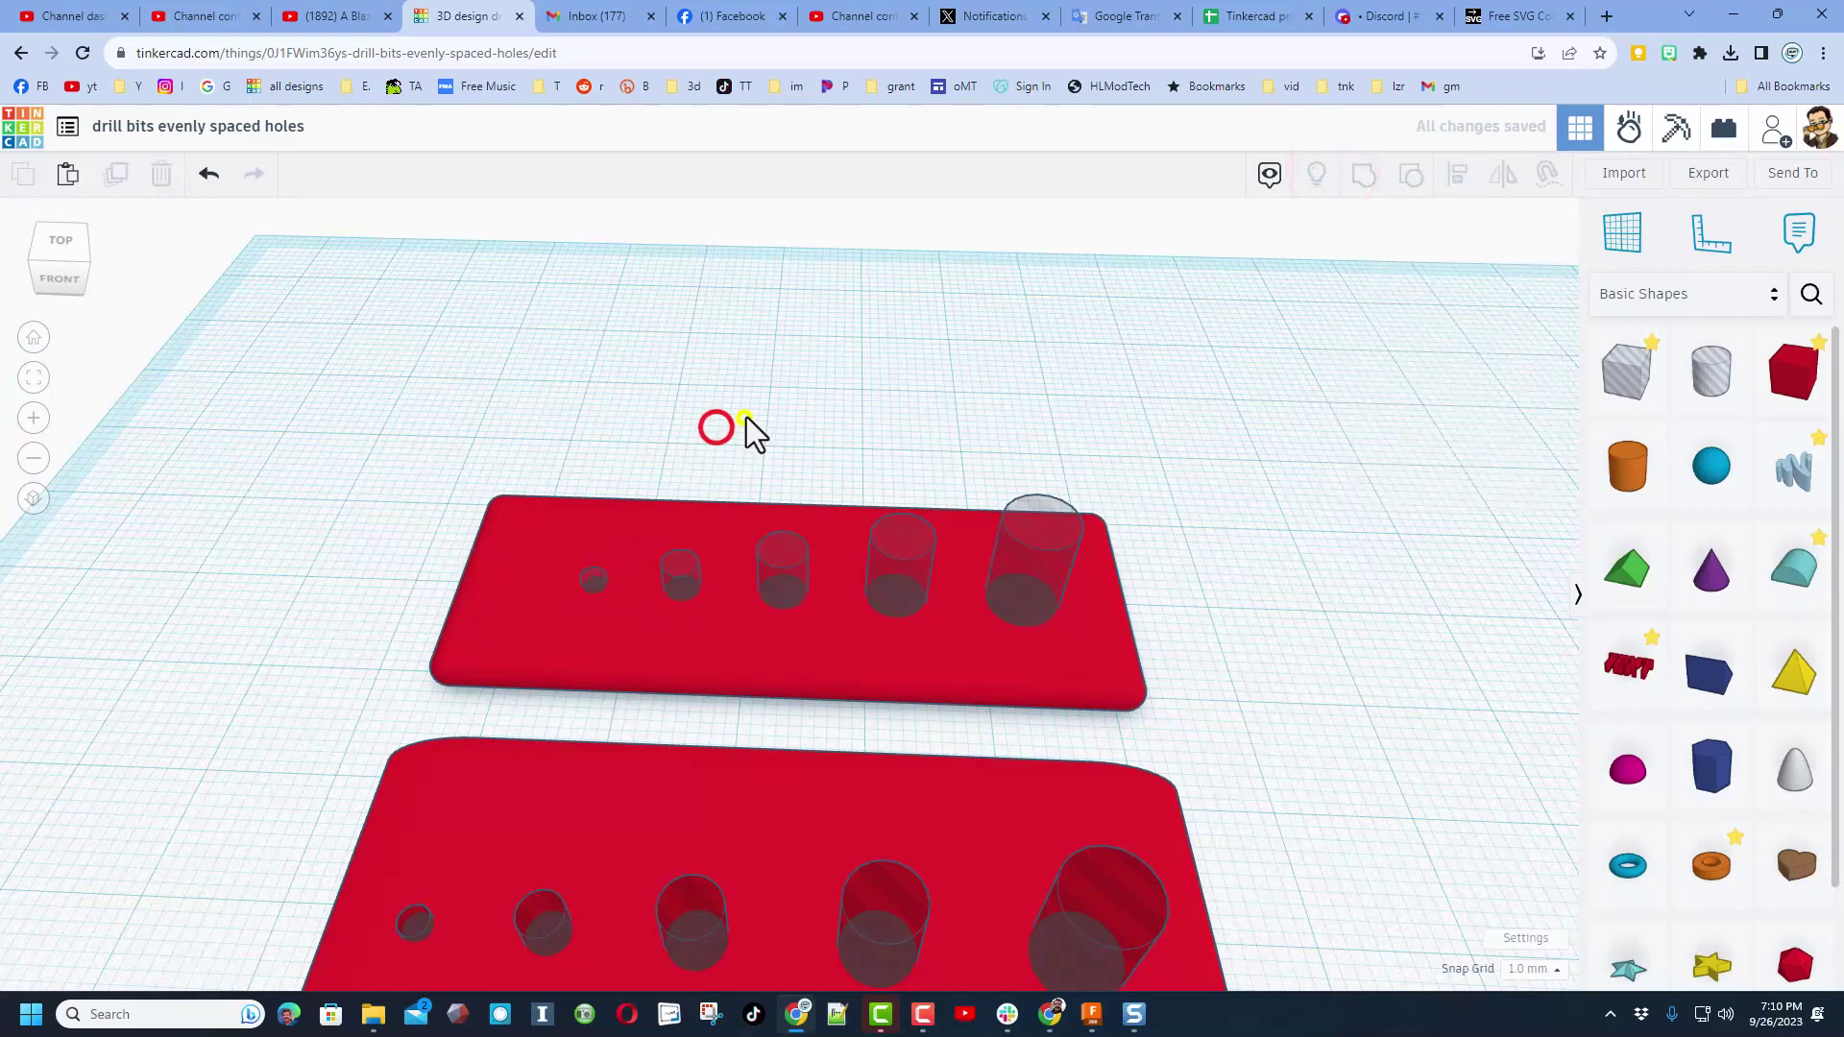
right_click_drag(746, 372, 777, 642)
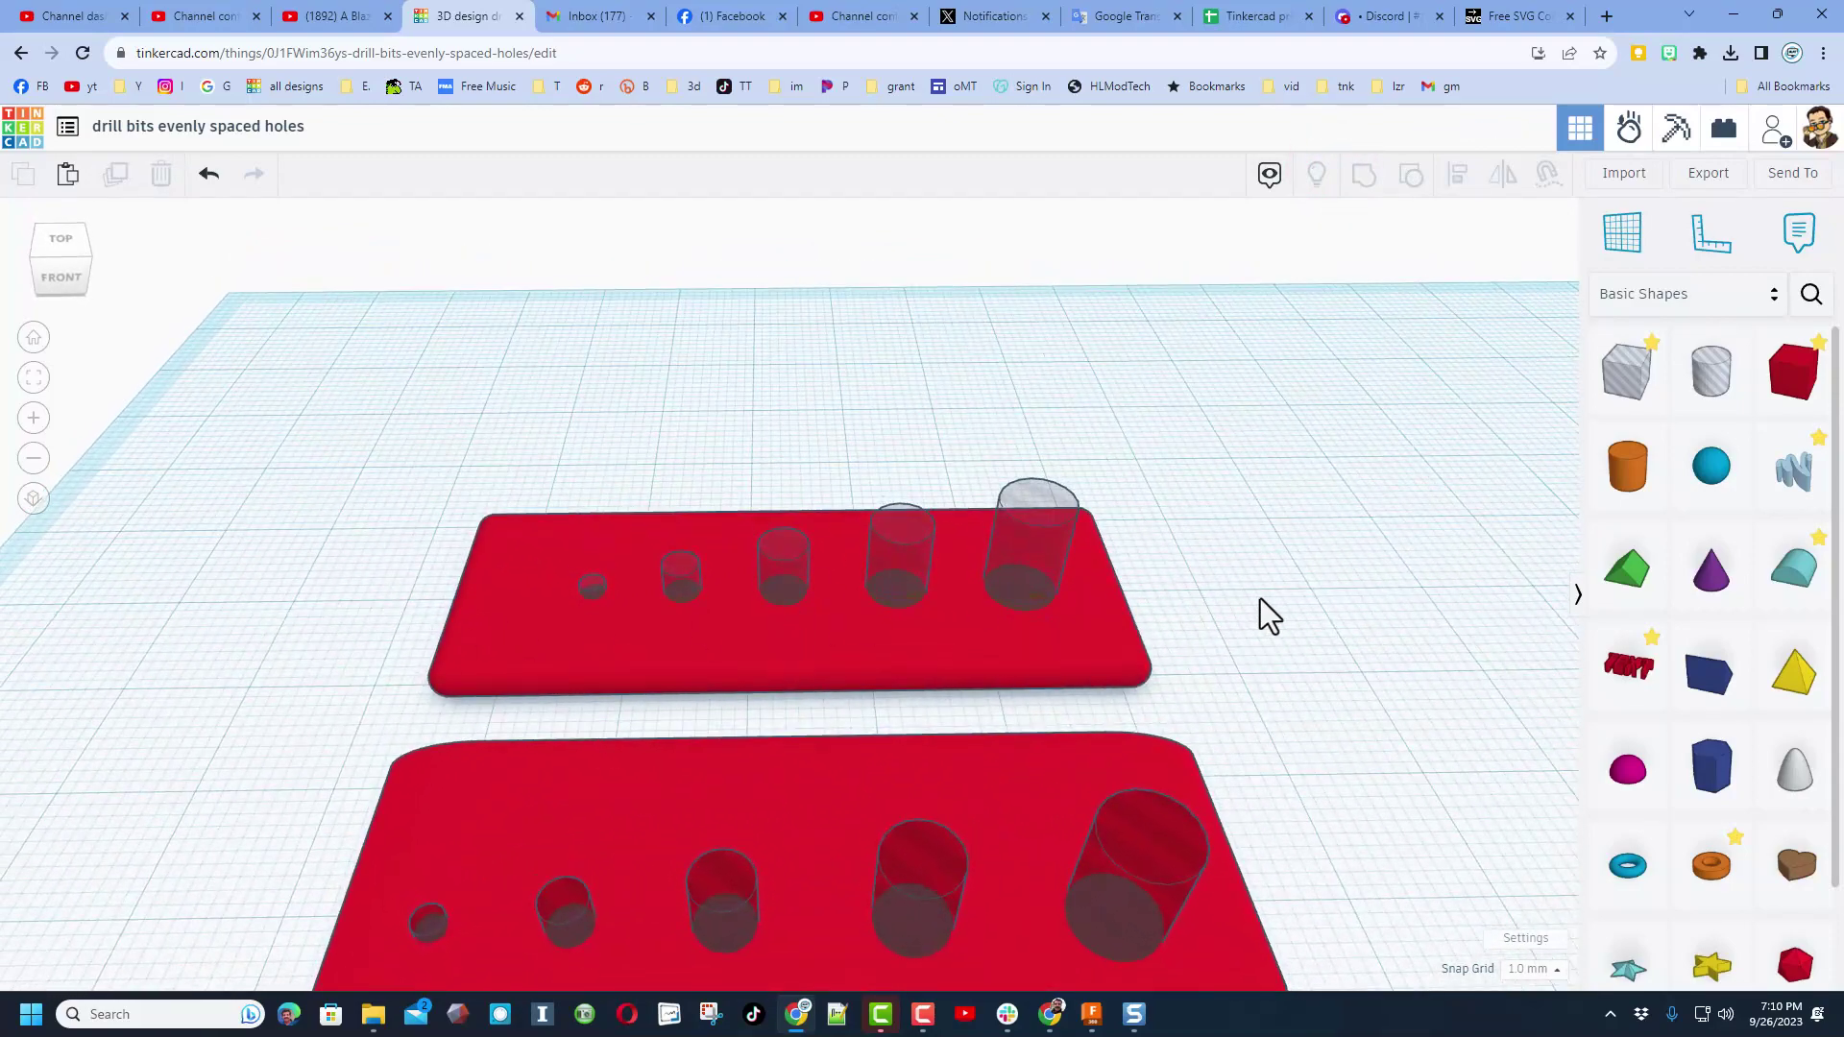
right_click_drag(1260, 597, 1270, 605)
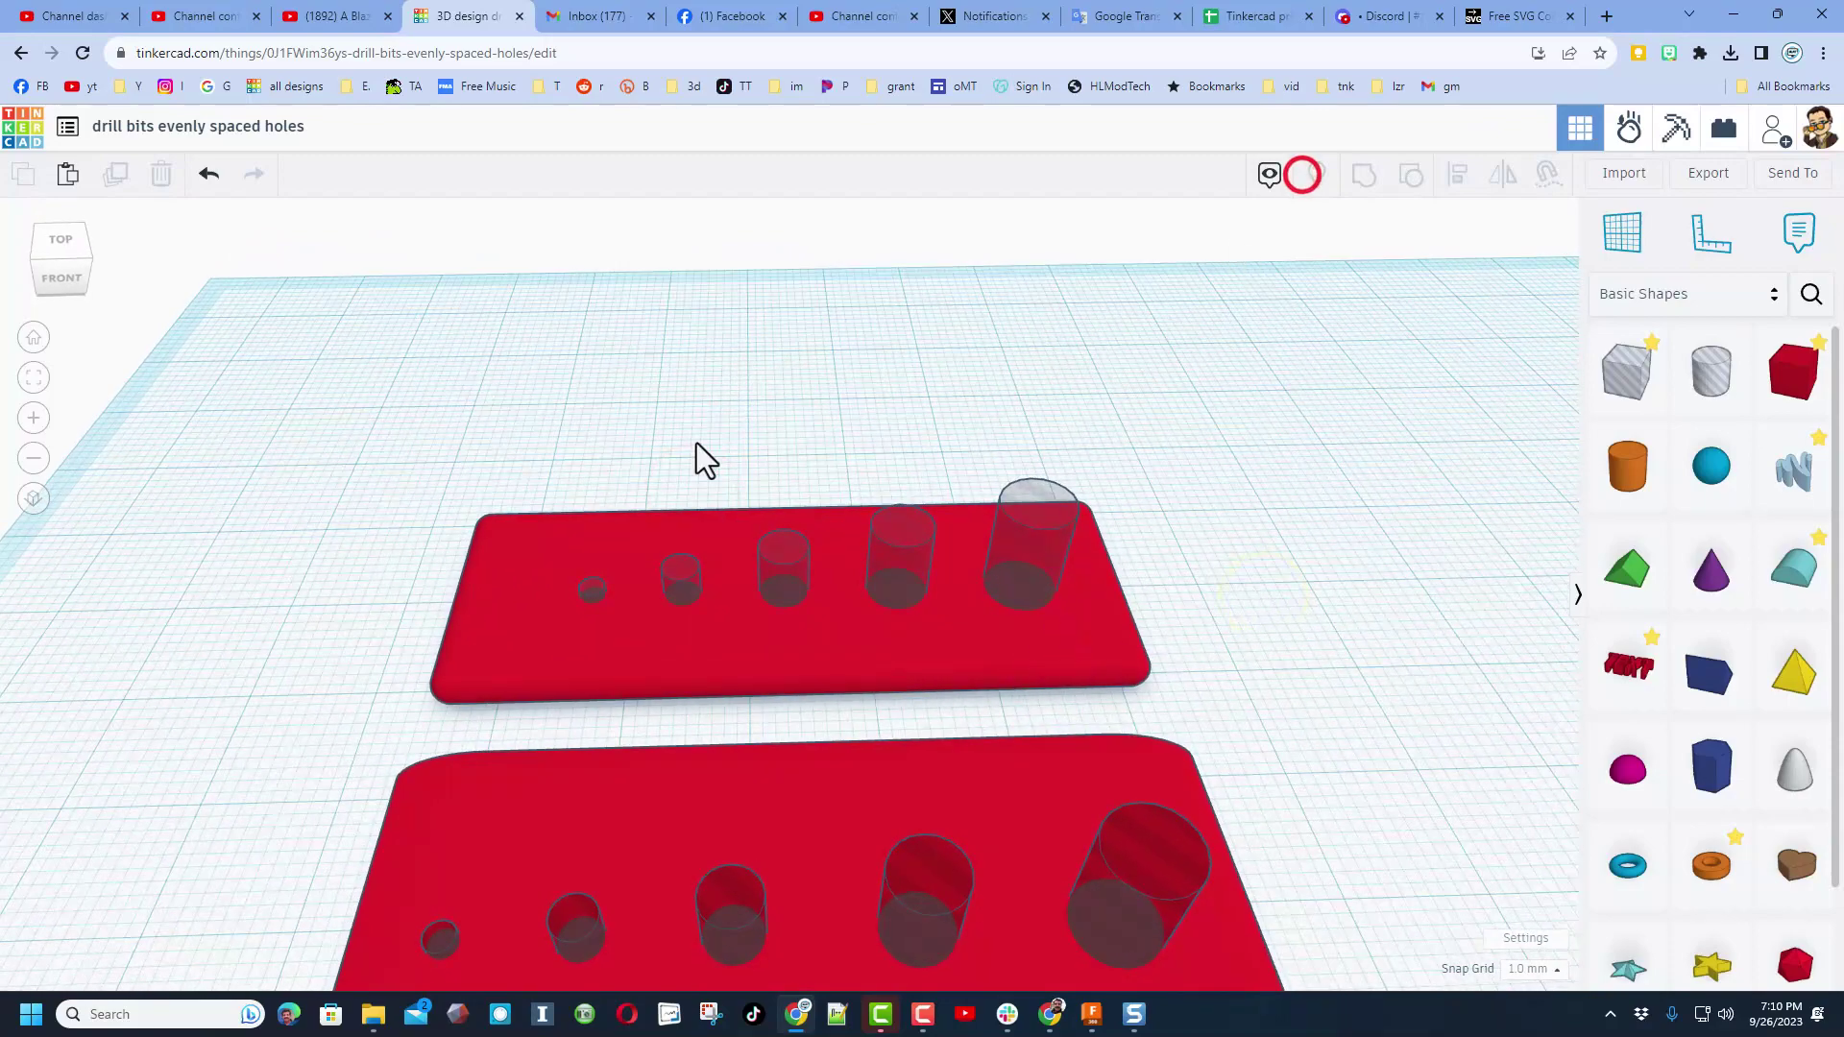
left_click(954, 637)
left_click(1542, 223)
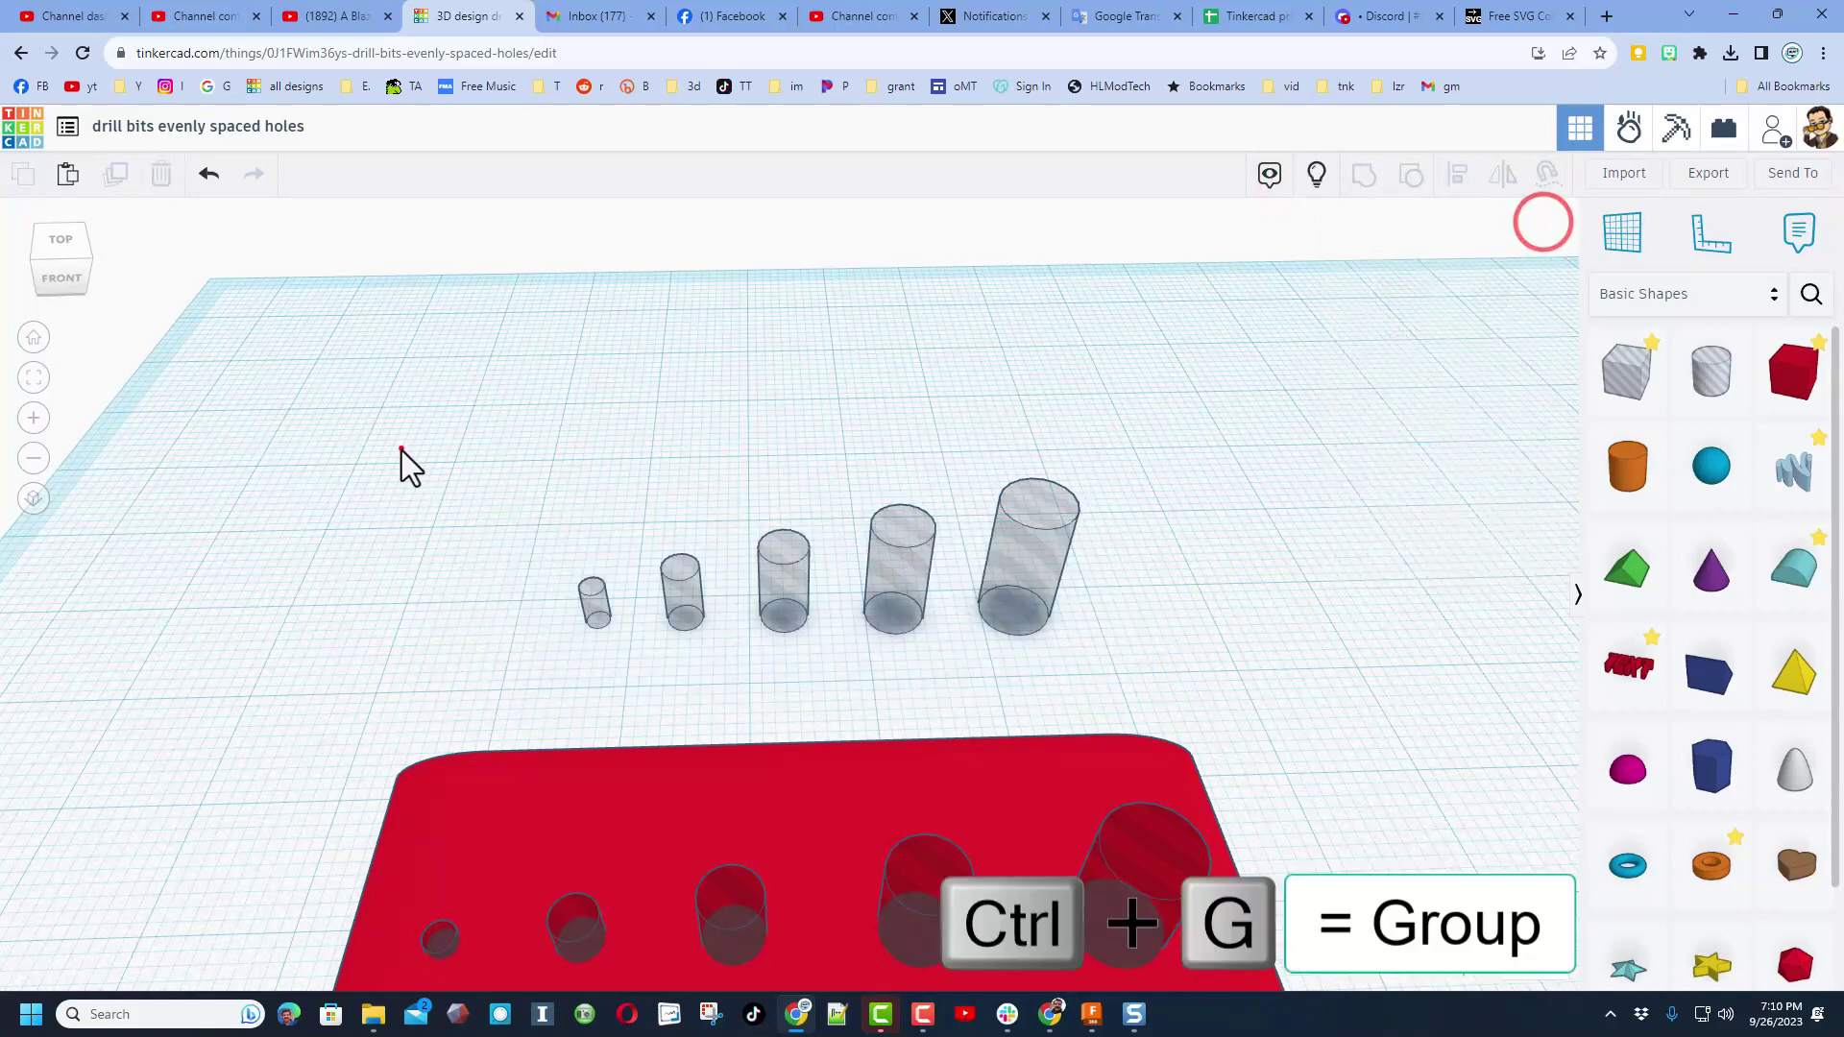
left_click_drag(399, 449, 1137, 668)
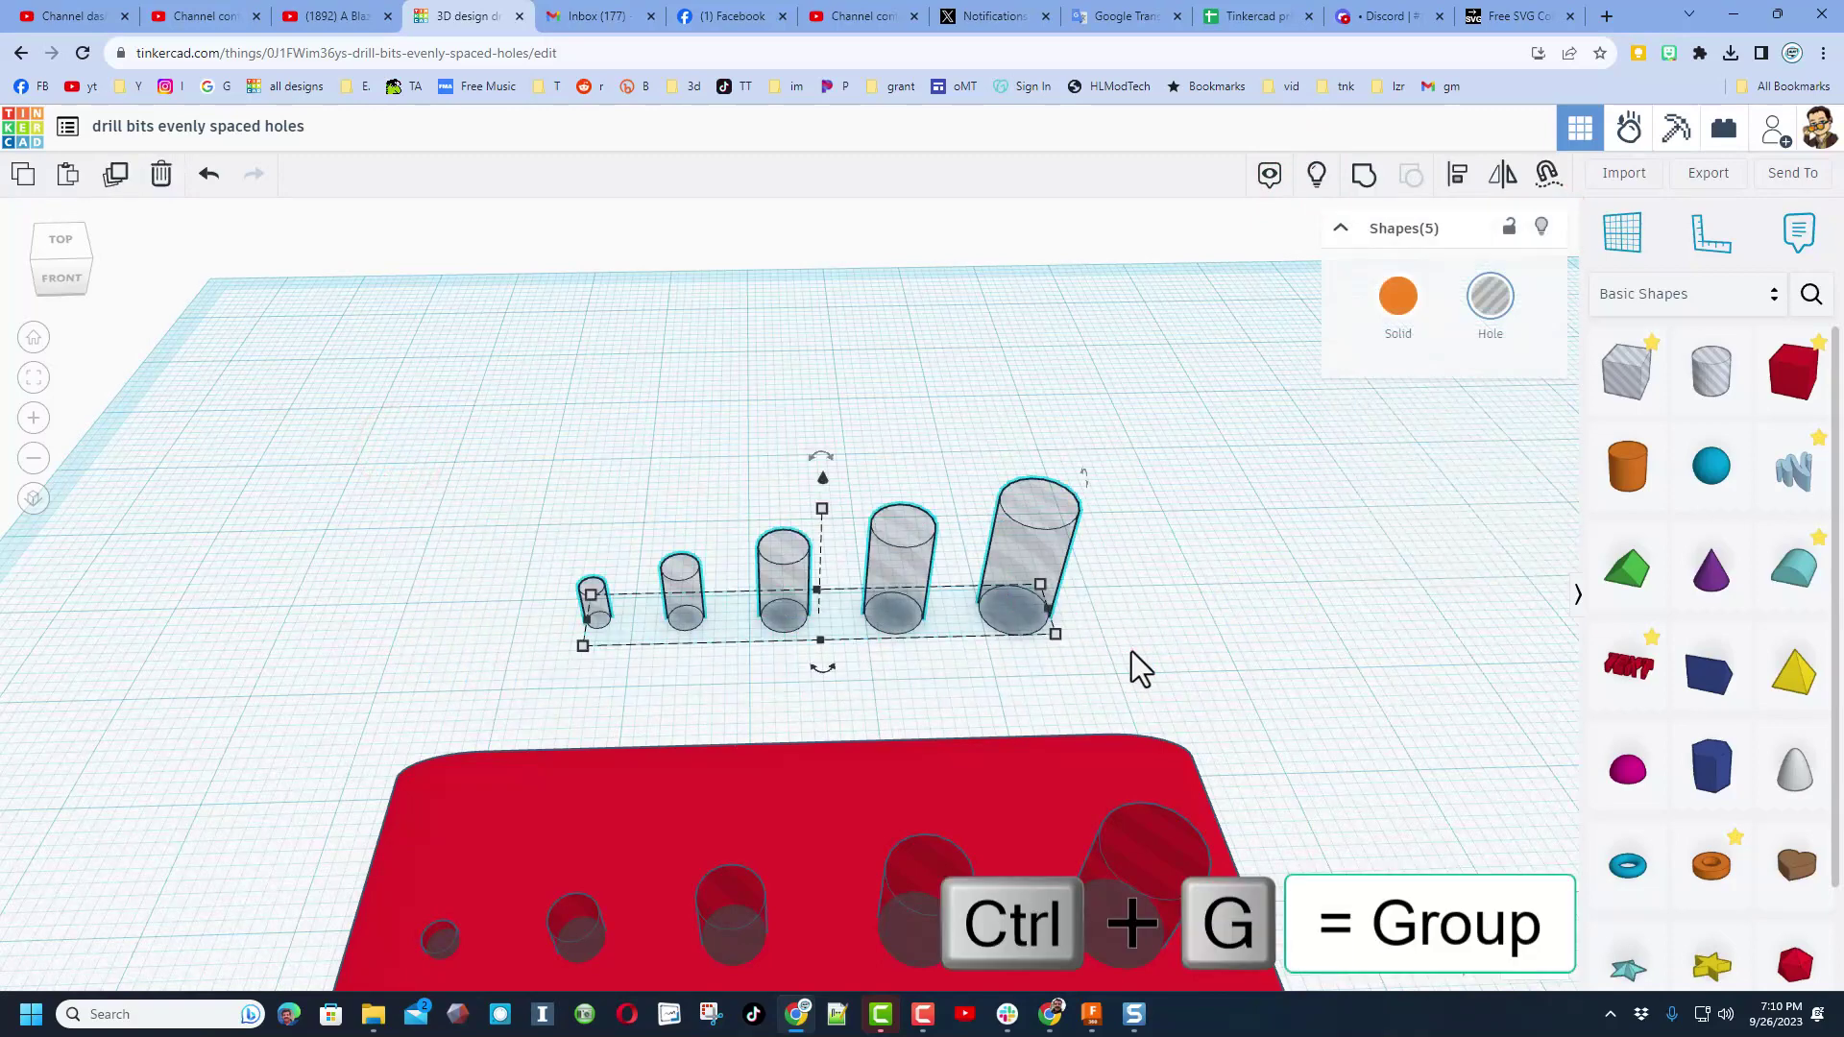
key("ctrl+g")
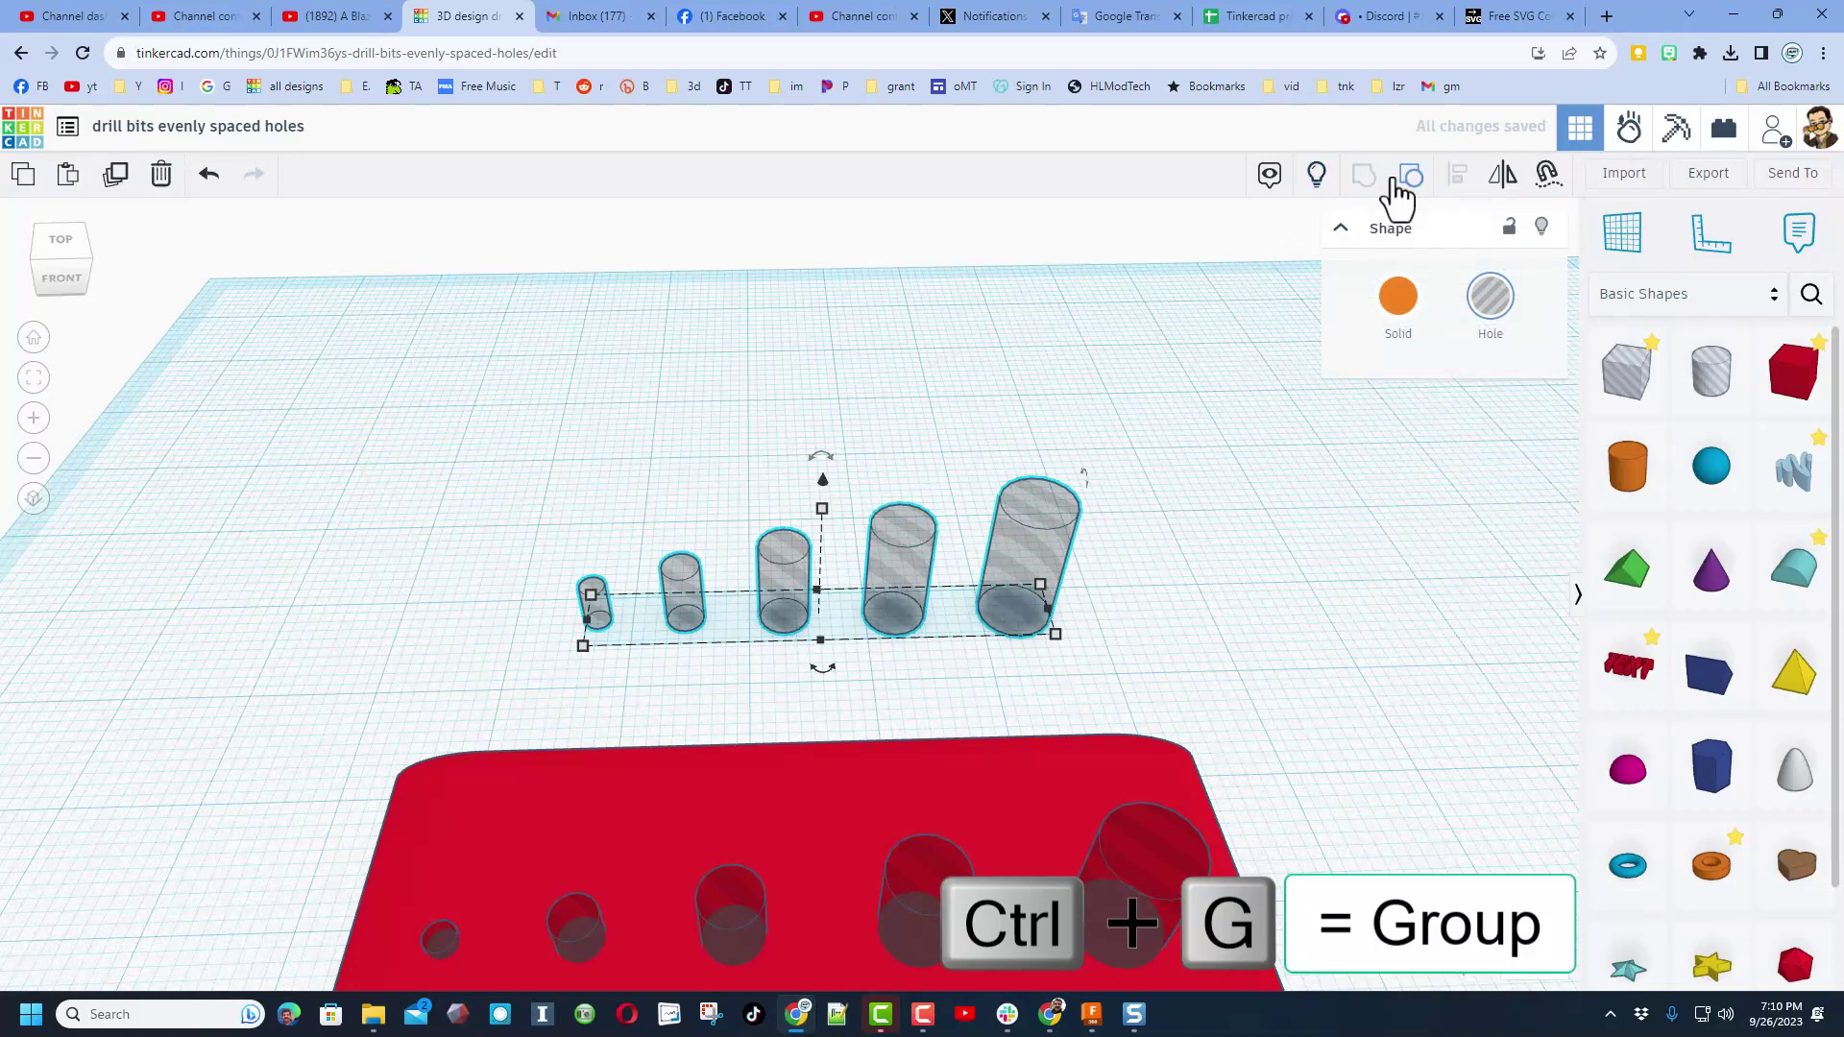
left_click(1315, 175)
left_click_drag(593, 437, 815, 607)
- Centre the hole group on the upper plate and group them so the holes cut through
key("l")
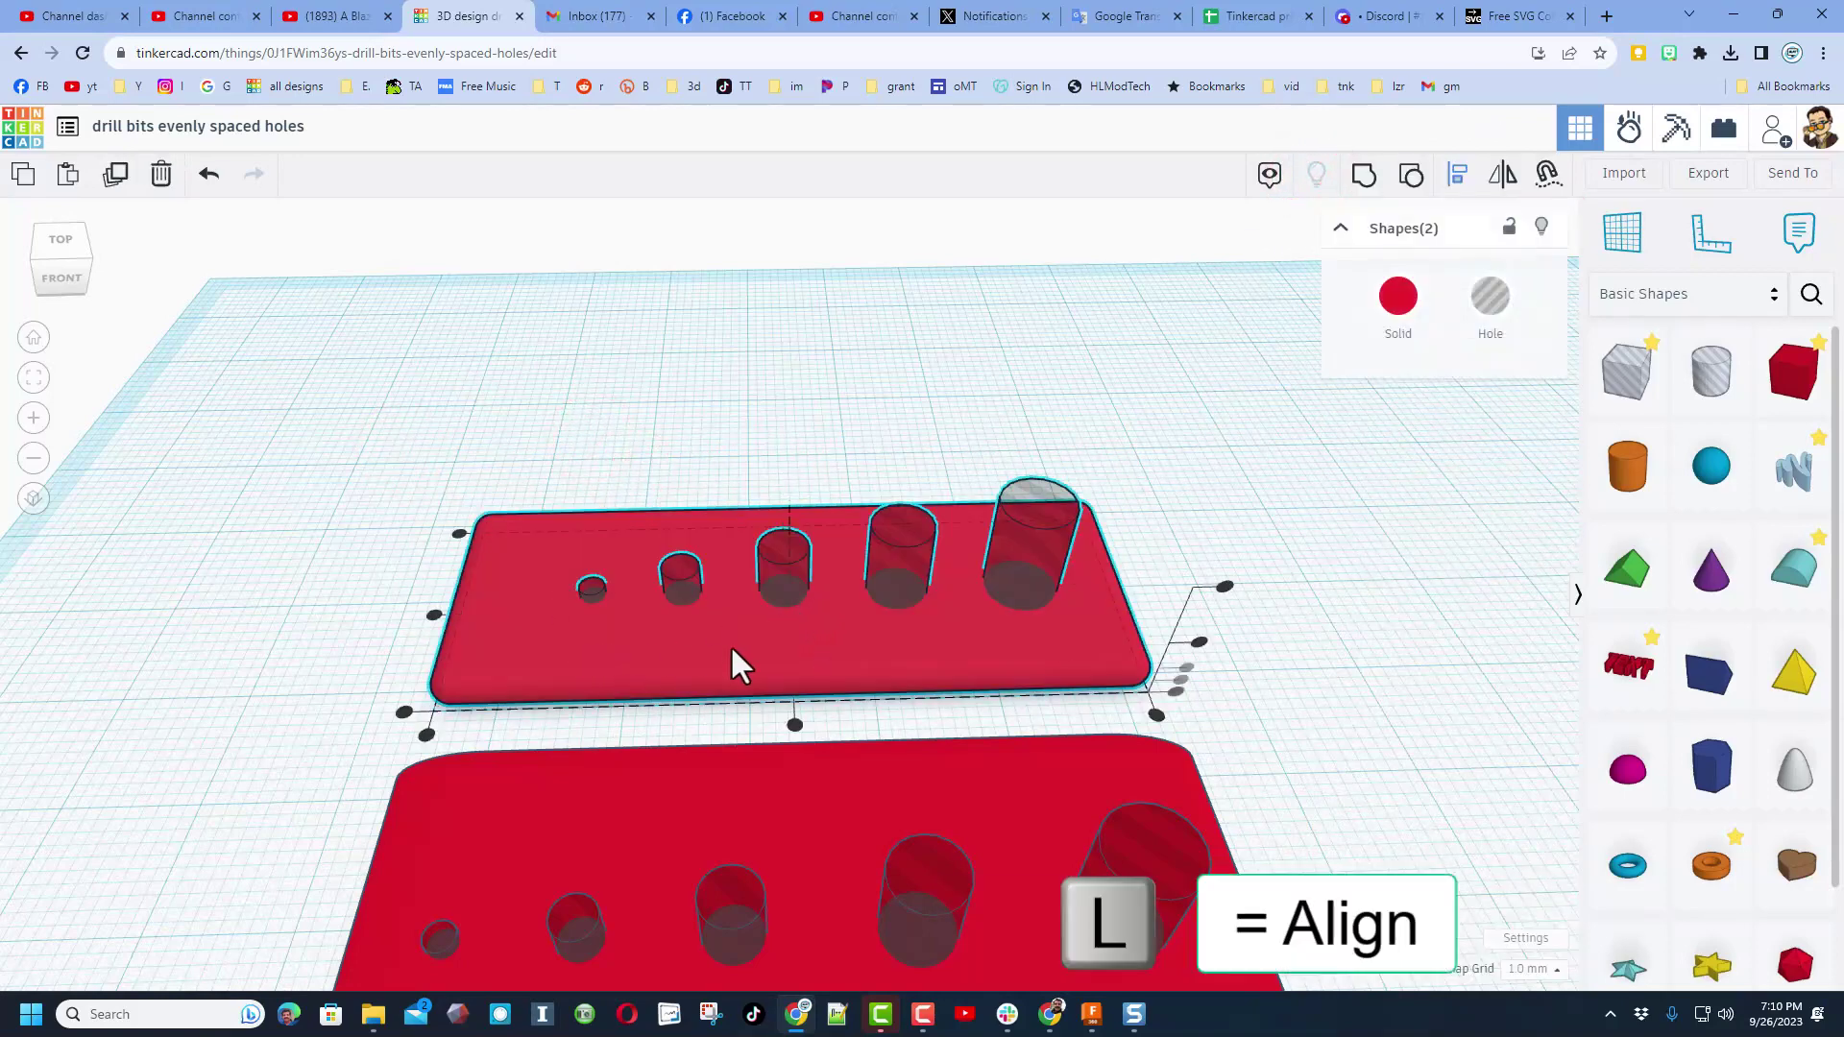
left_click(731, 649)
left_click(793, 722)
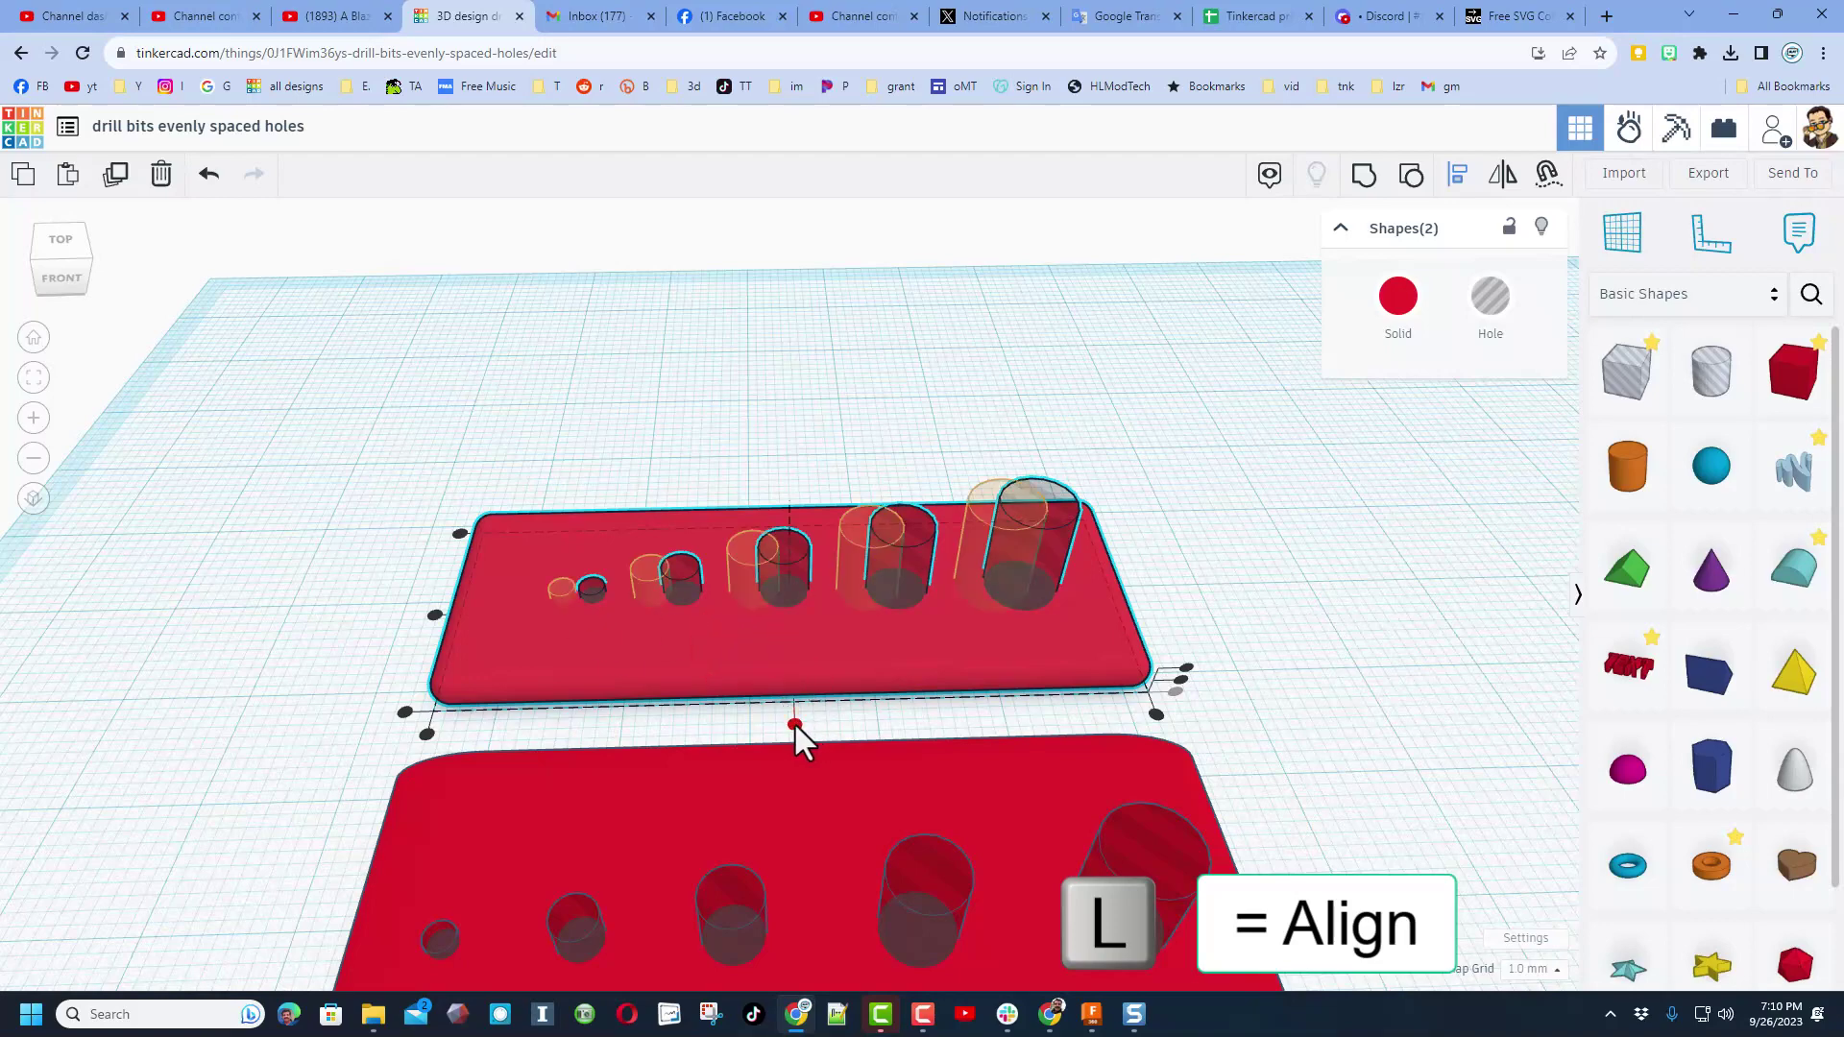
left_click(428, 609)
right_click_drag(275, 596, 798, 626)
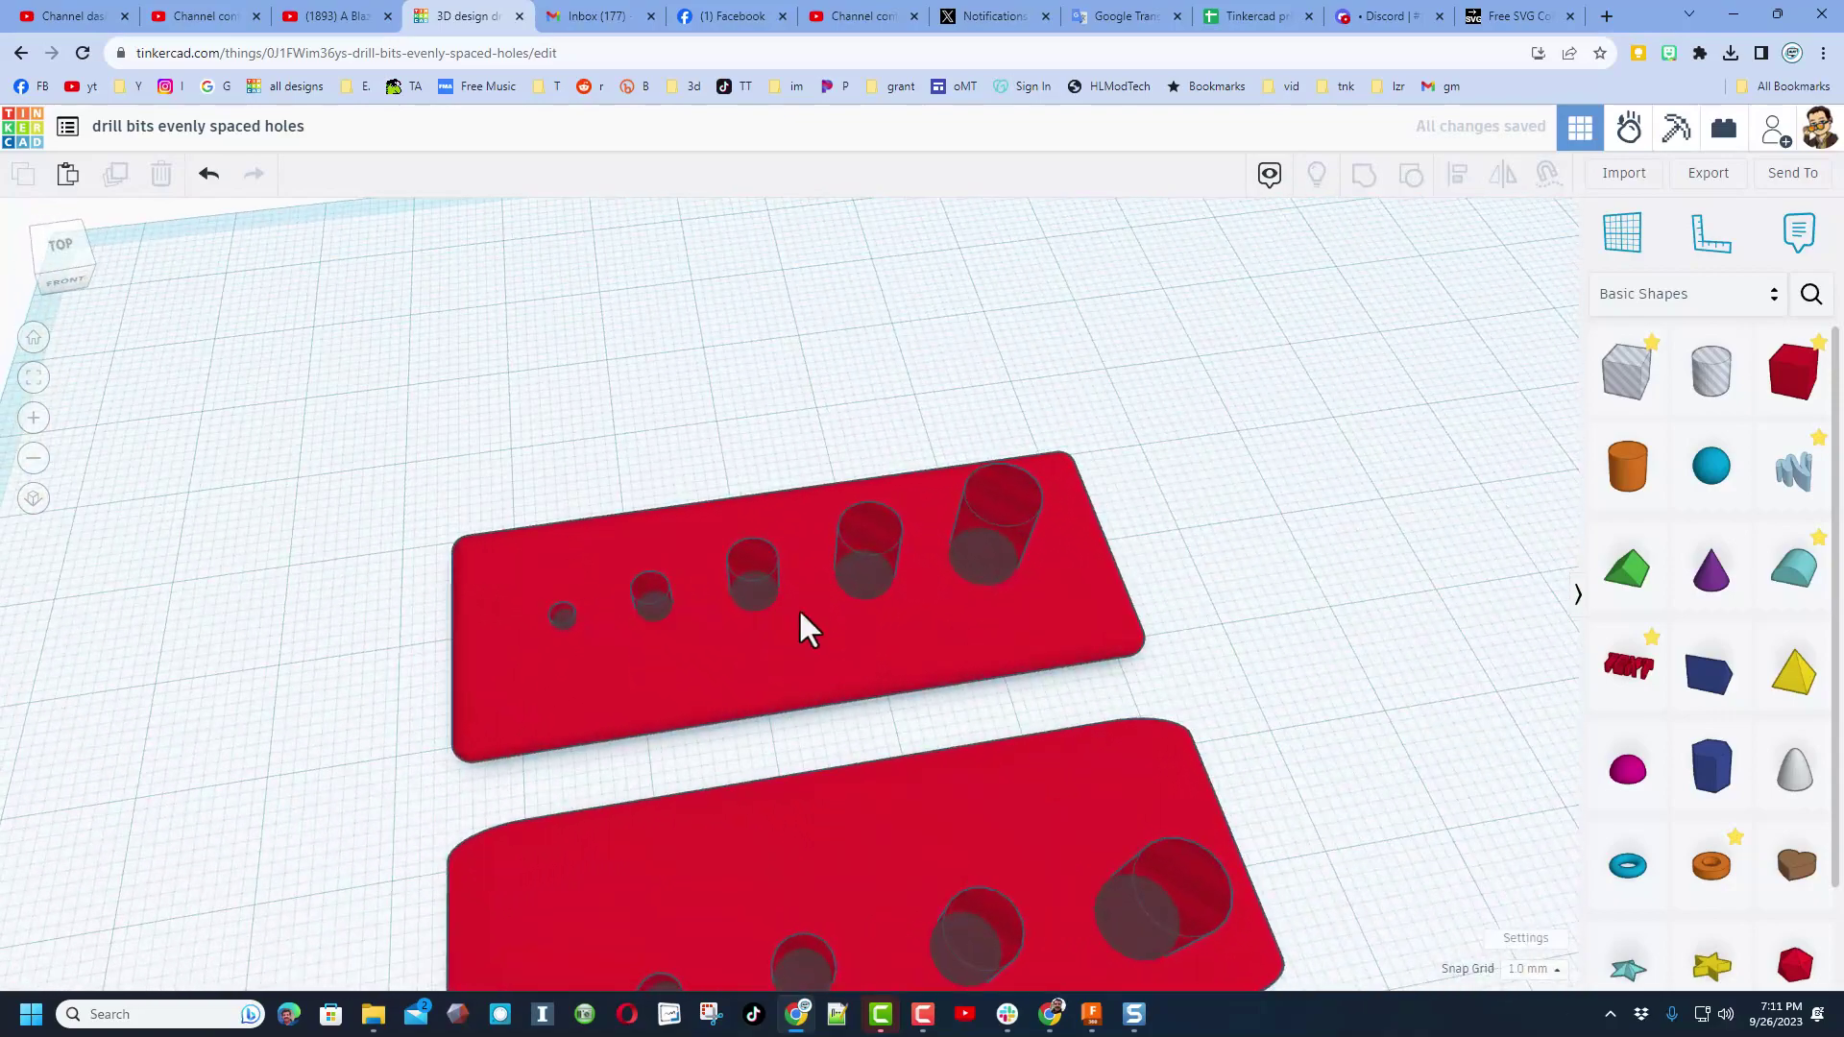
left_click_drag(589, 443, 766, 657)
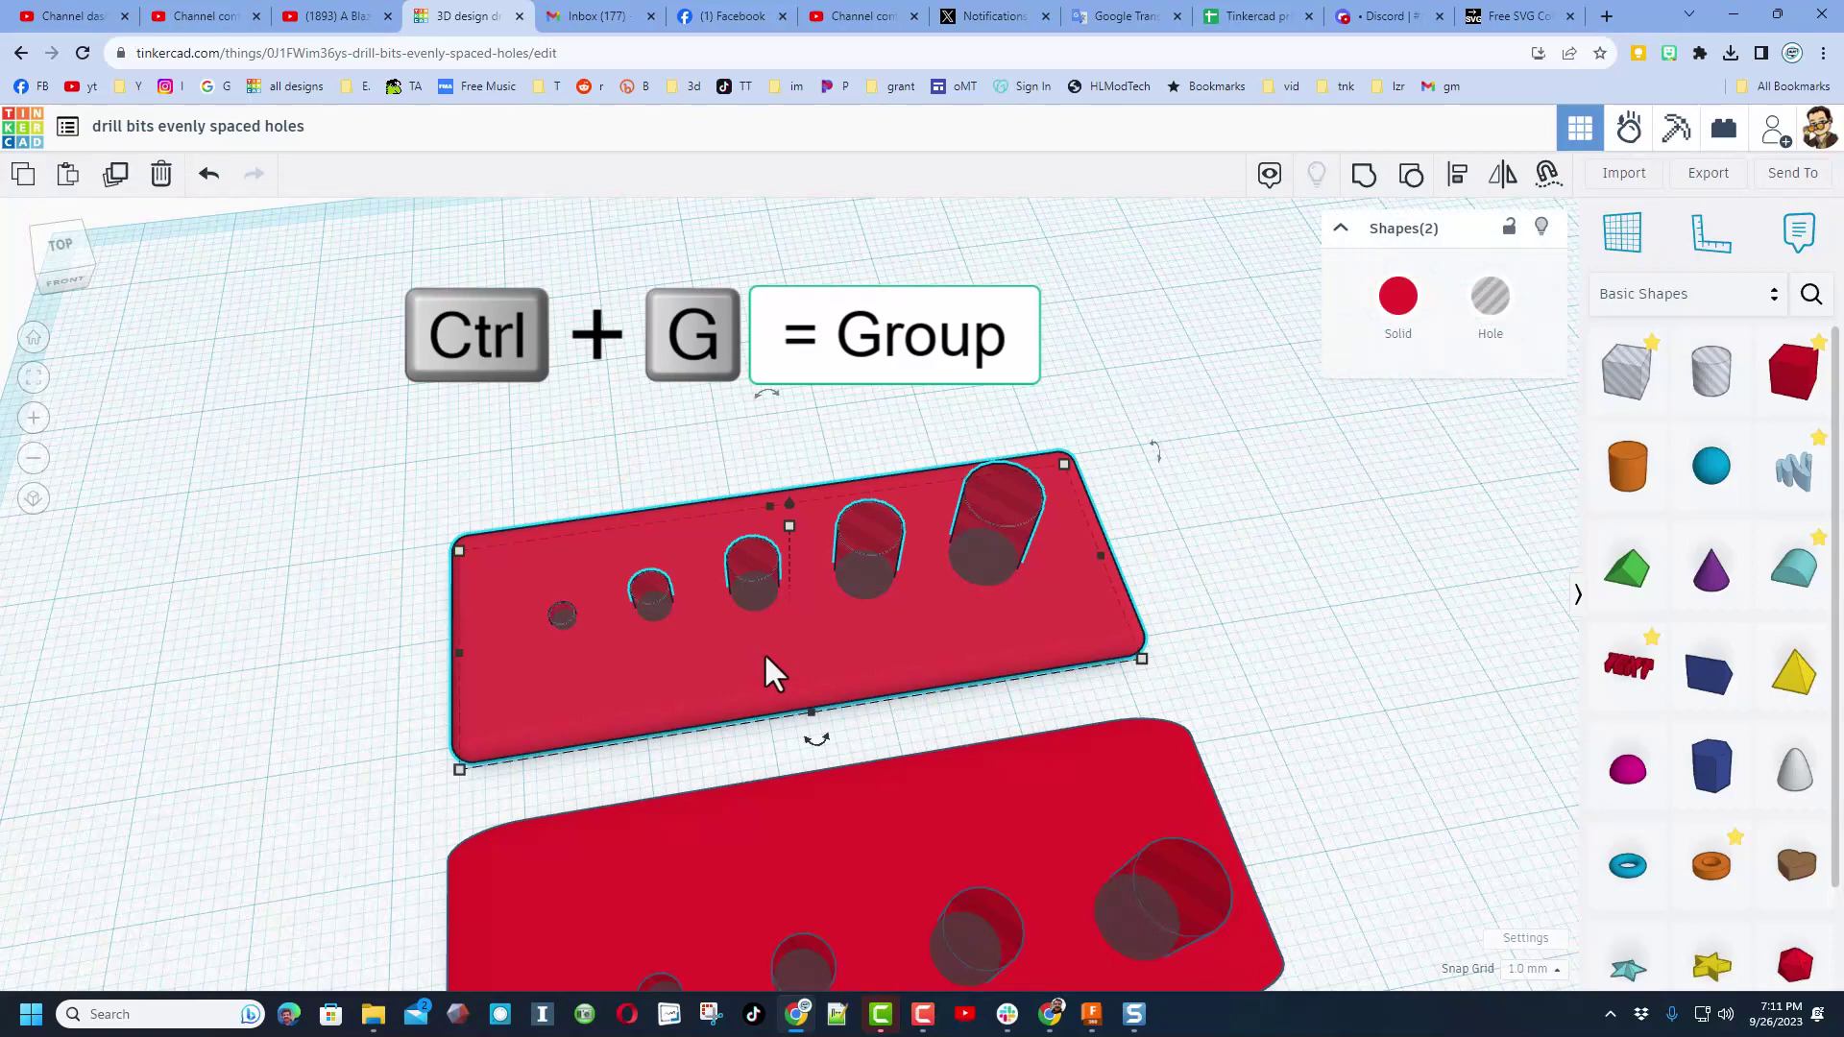
key("ctrl+g")
- Group the lower plate with its five holes into one solid holed plate
scroll(740, 655, "down", 1)
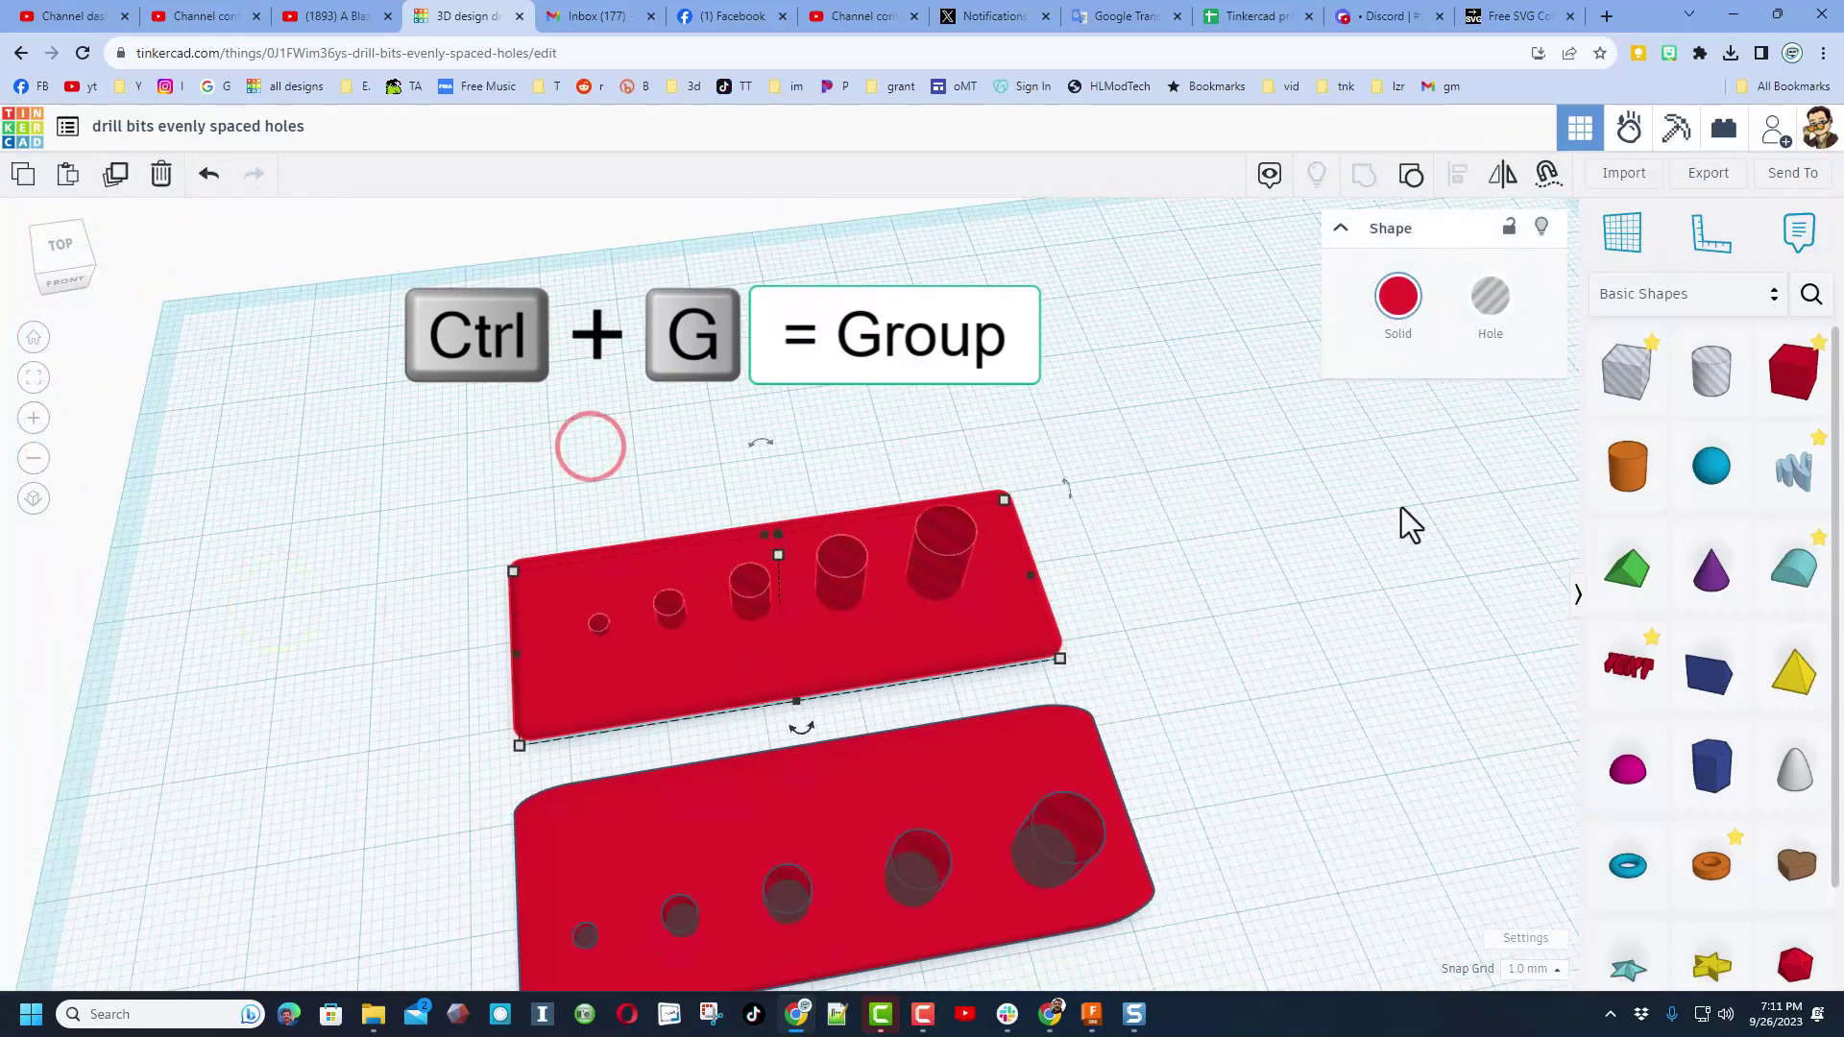
right_click_drag(1335, 738, 1142, 809)
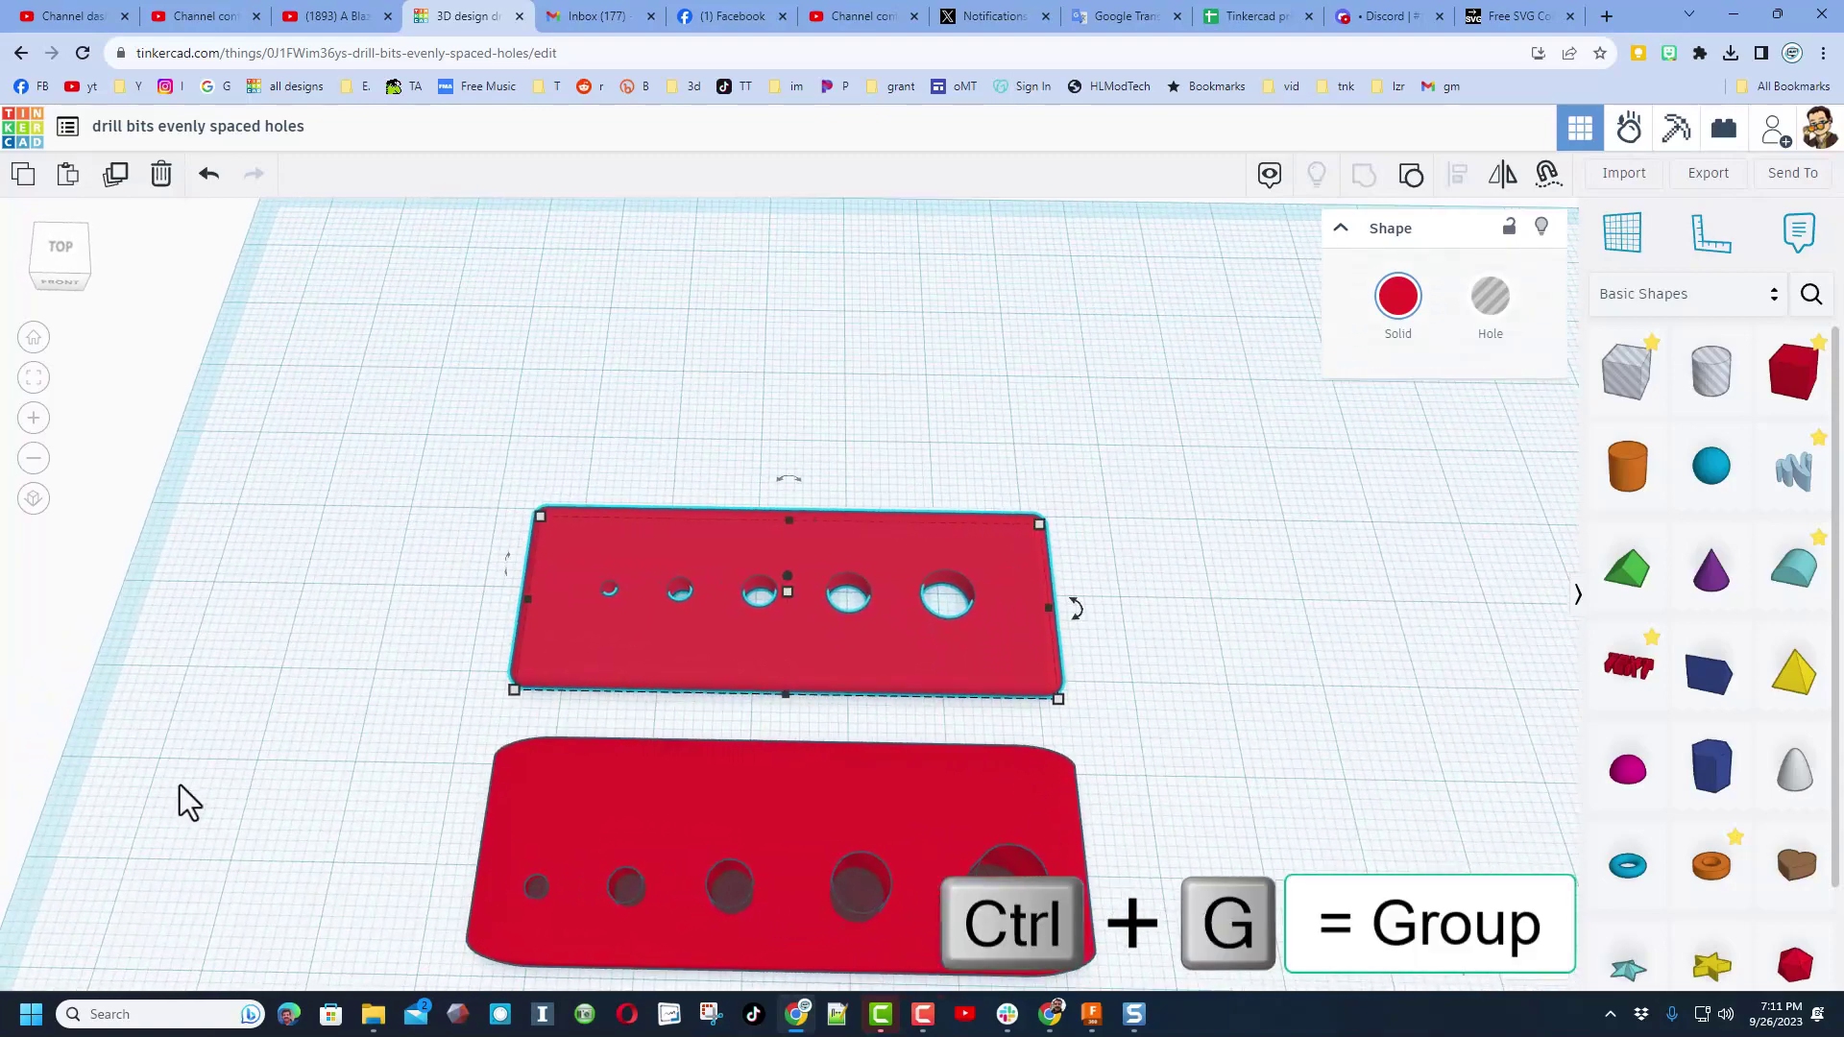
left_click_drag(196, 783, 1139, 934)
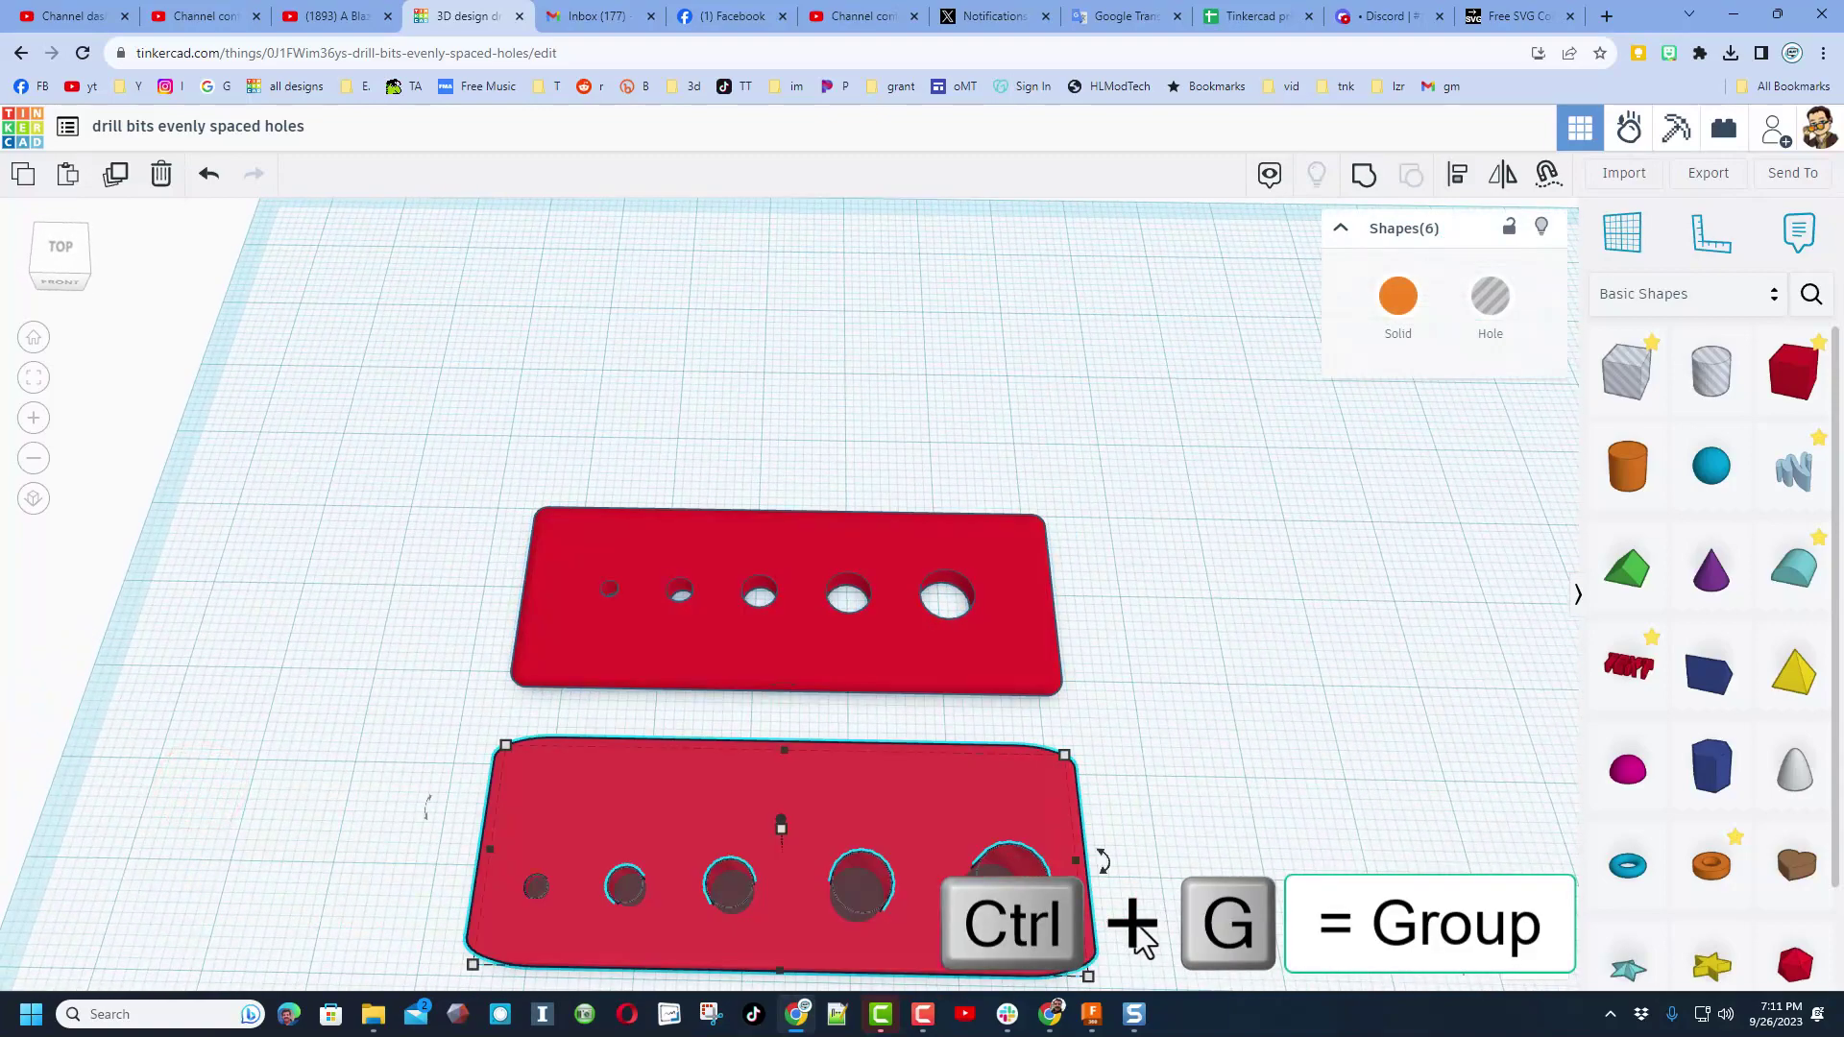
key("ctrl+g")
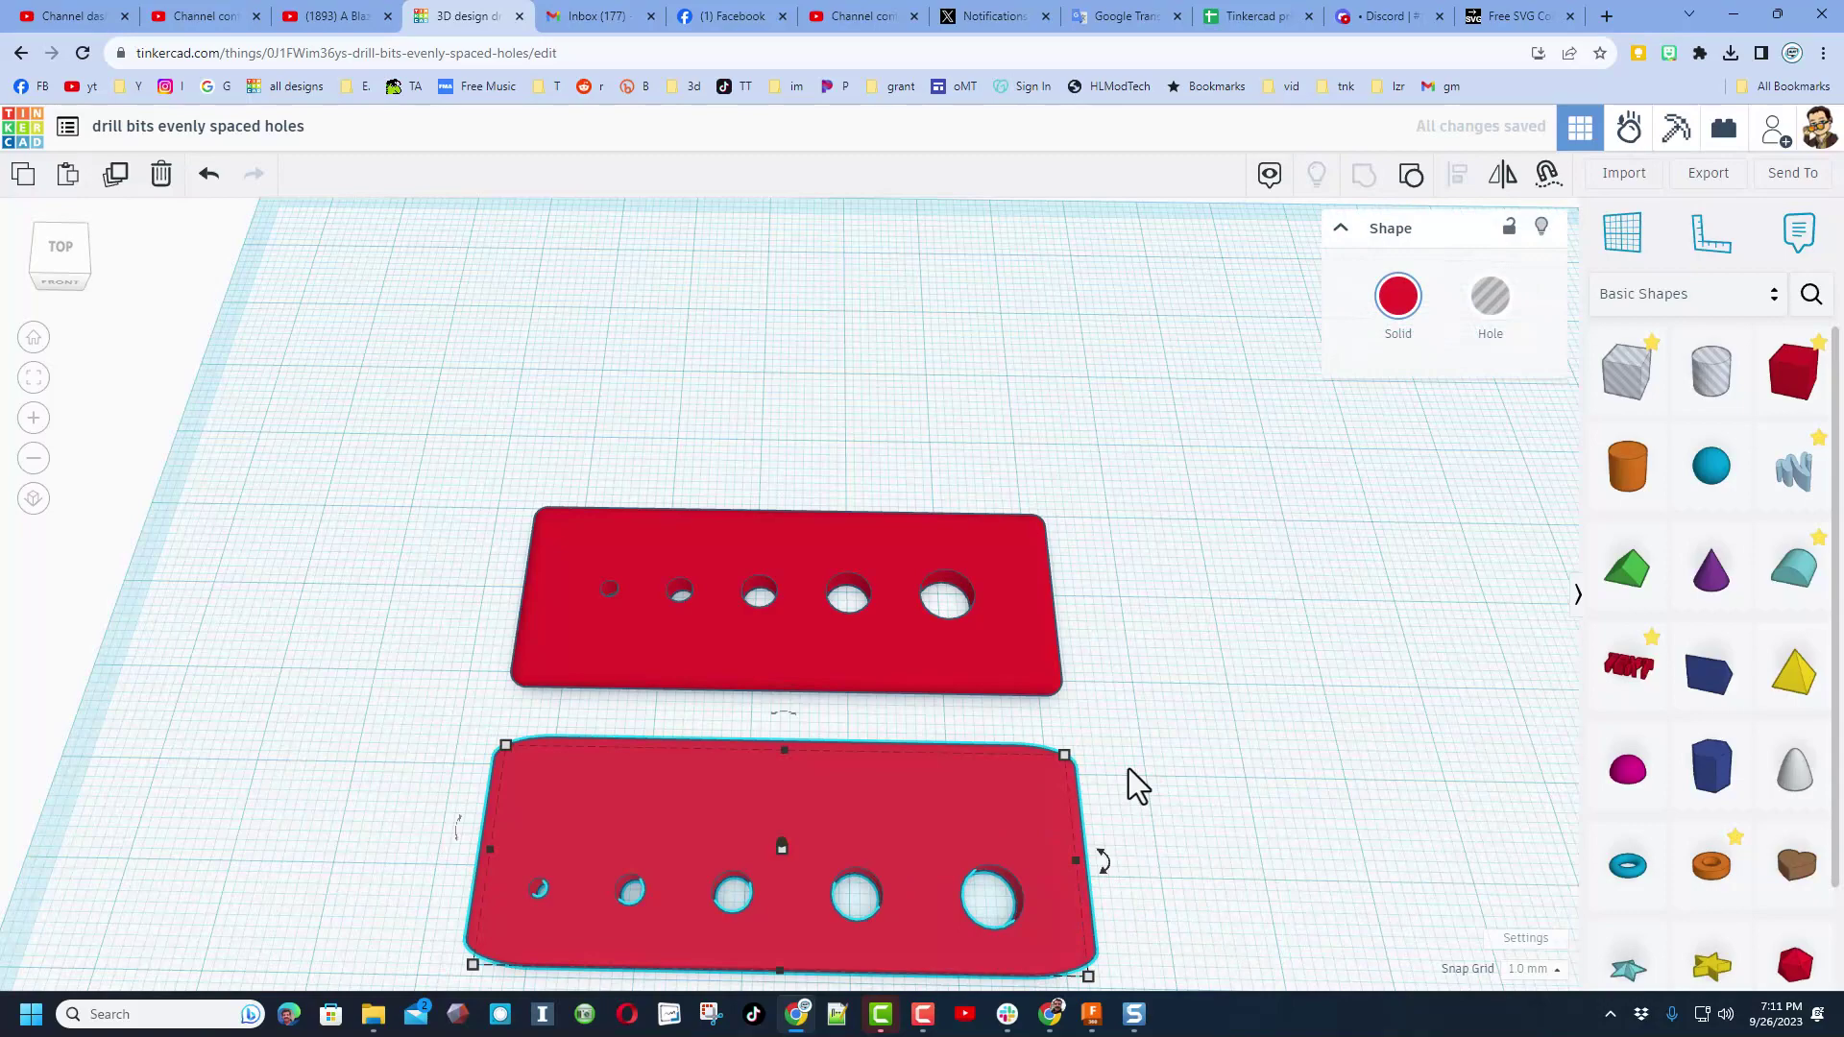
scroll(637, 468, "down", 3)
right_click_drag(679, 461, 693, 523)
- Set a cream workspace background, turn off the grid, and orbit so the plates lie diagonally
left_click(1776, 933)
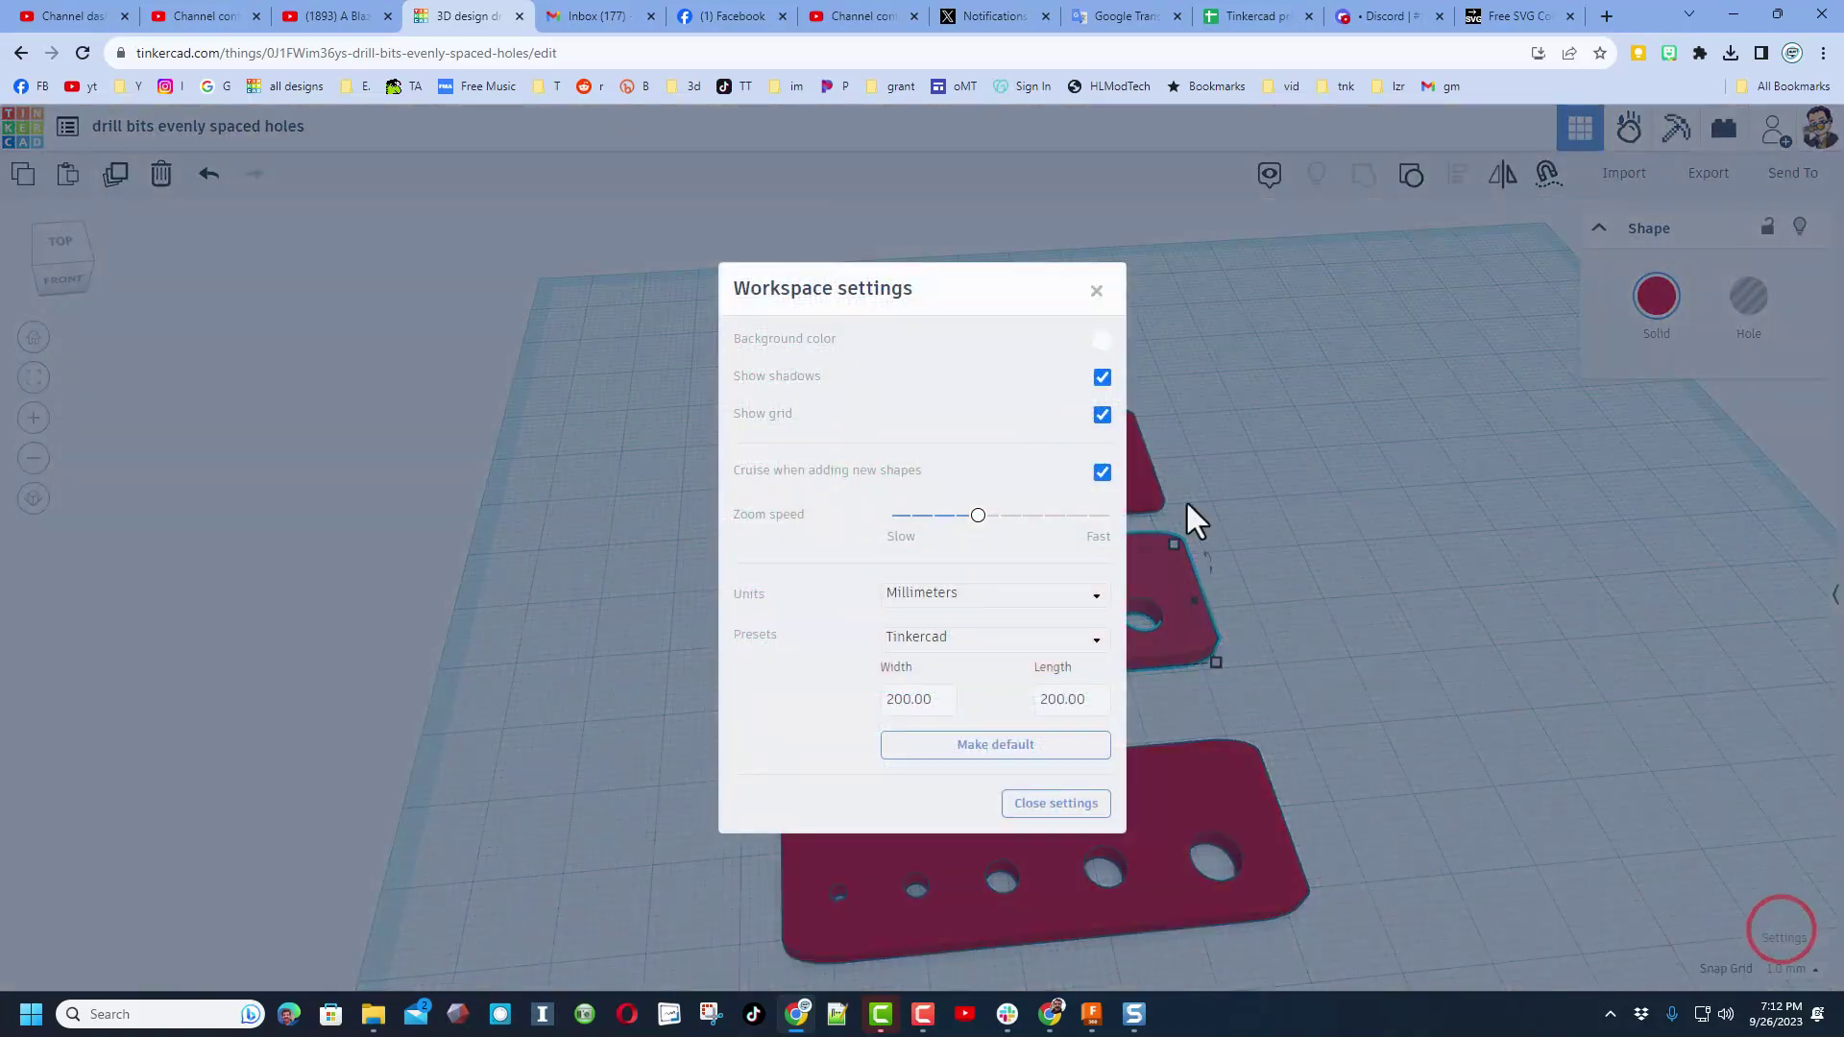
left_click(1099, 340)
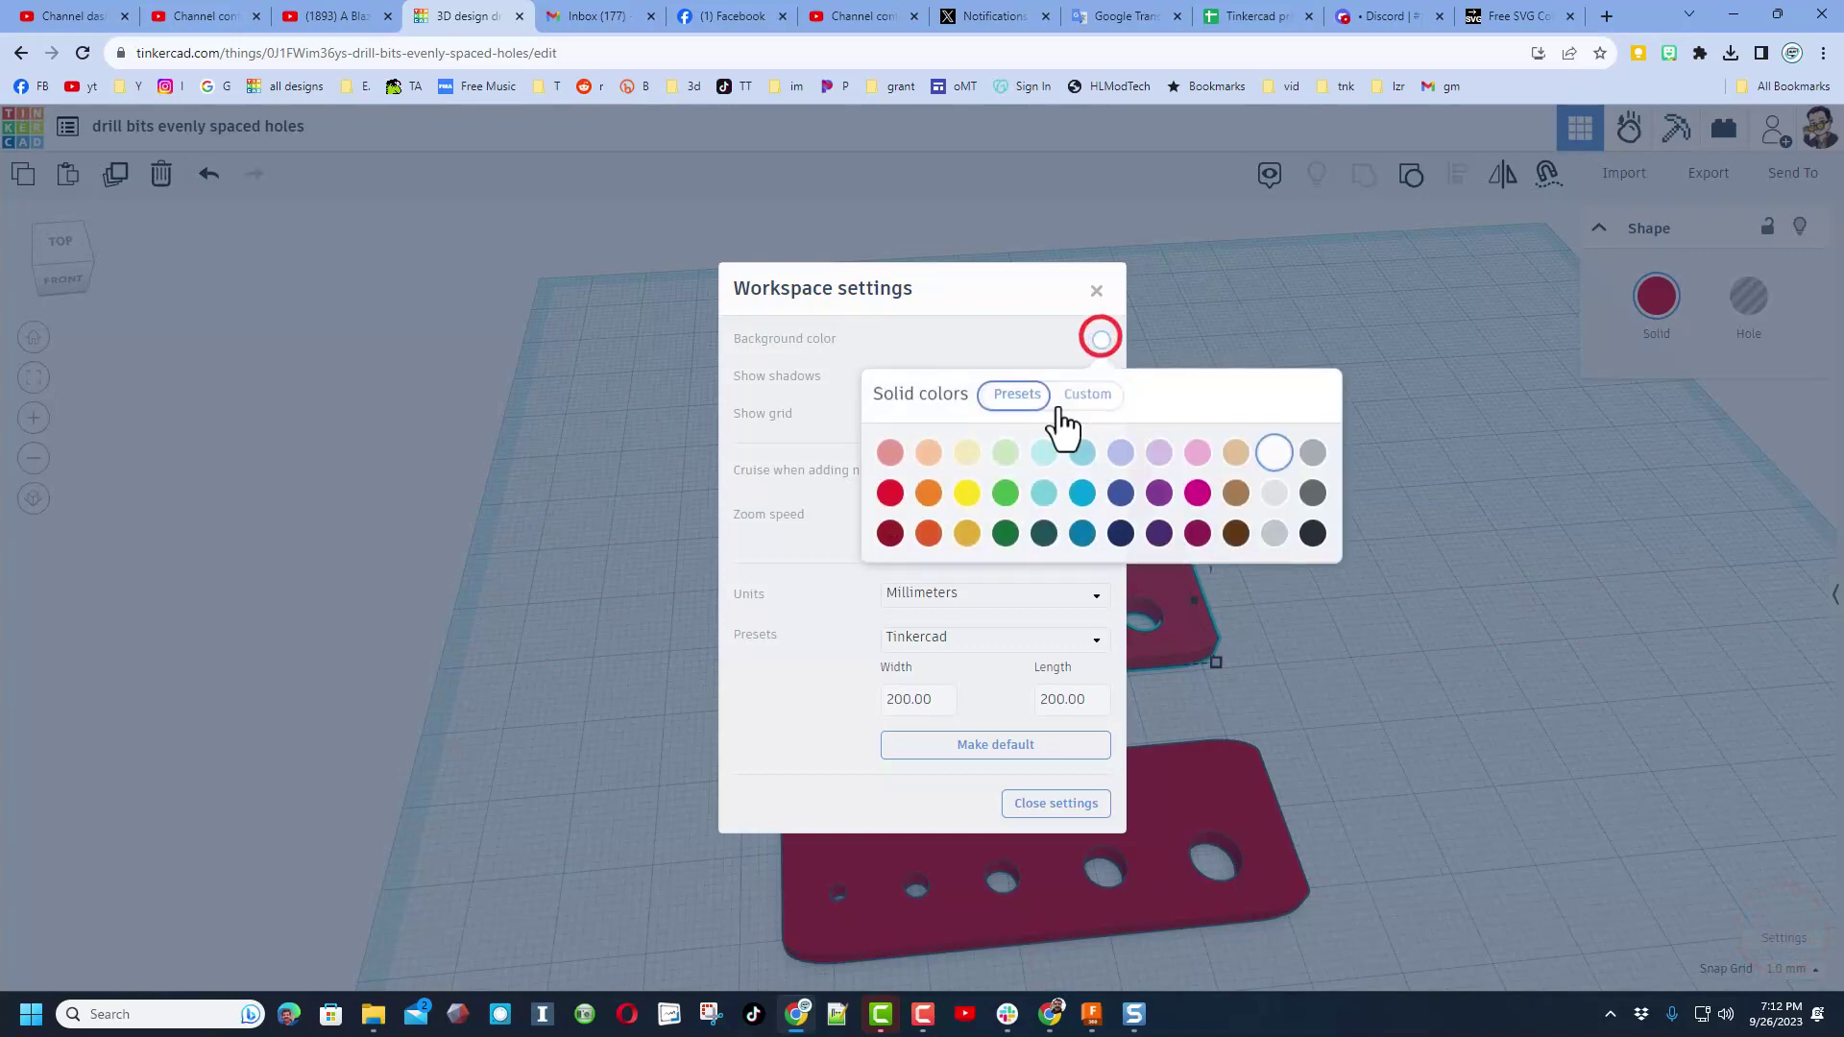
left_click(972, 452)
left_click(1037, 343)
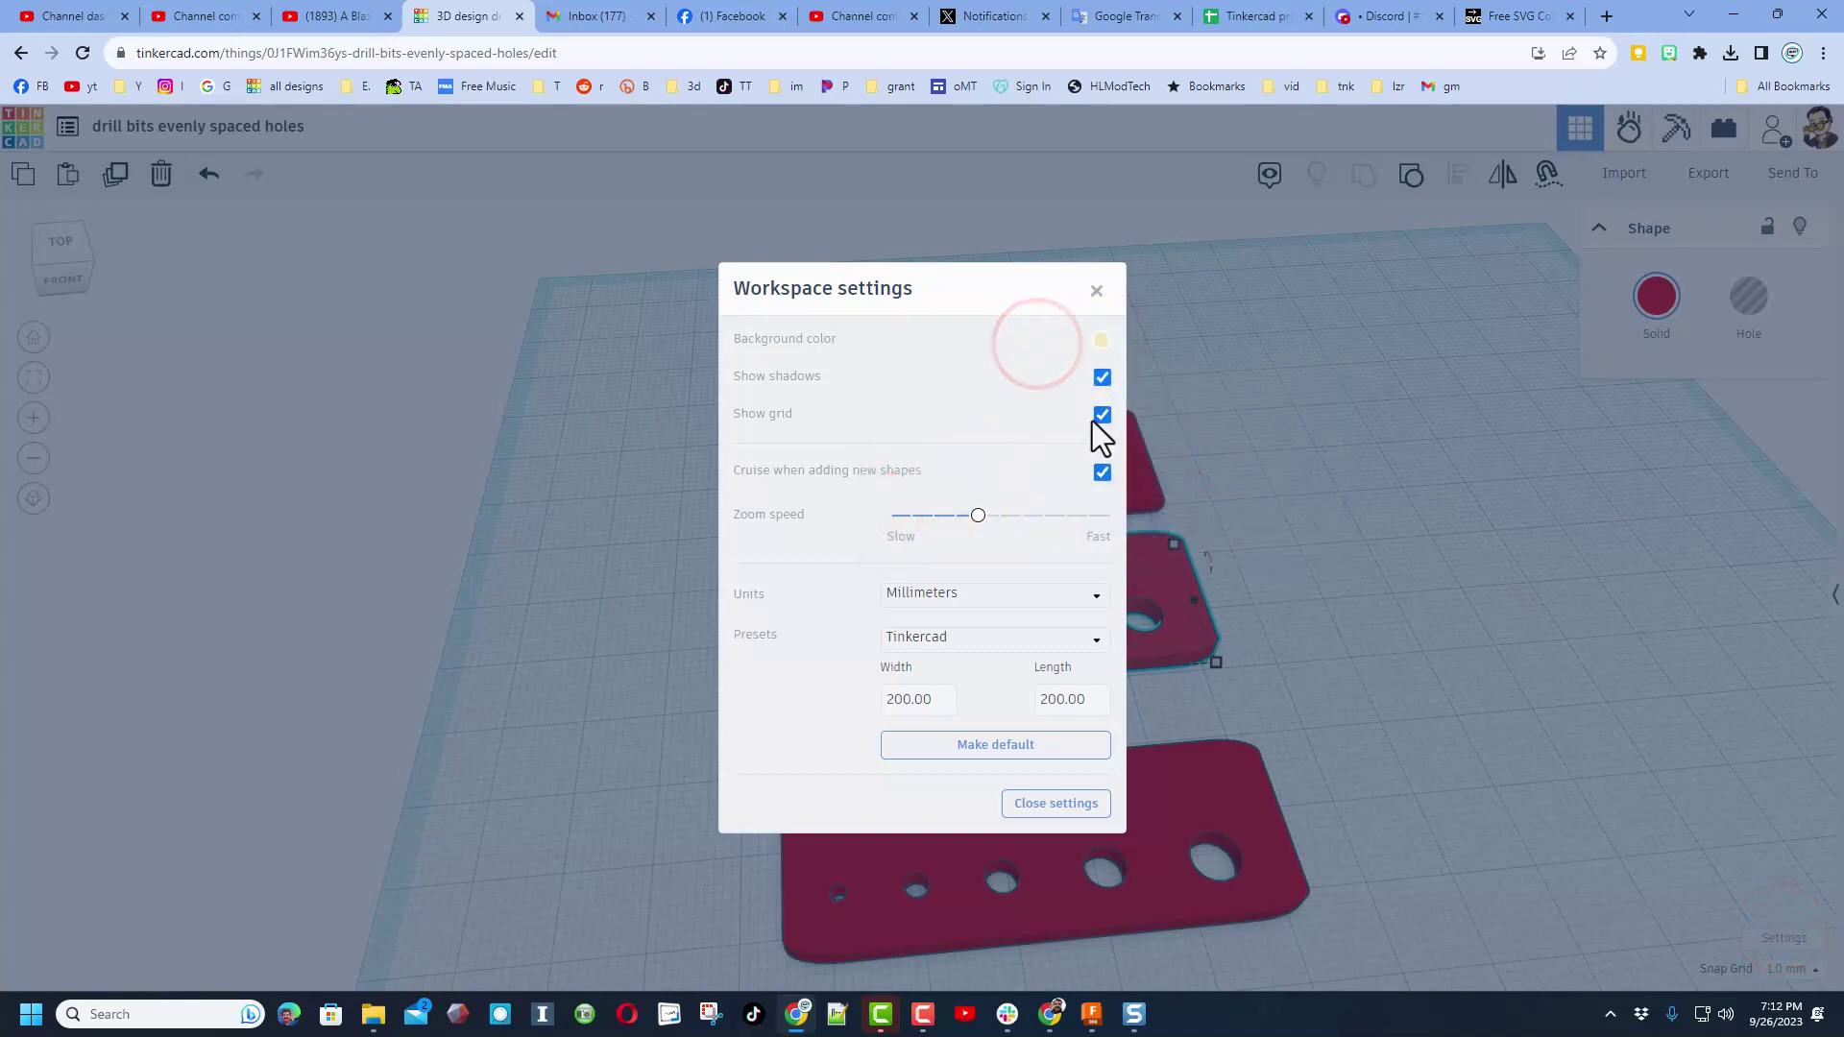
left_click(1102, 415)
left_click(1539, 466)
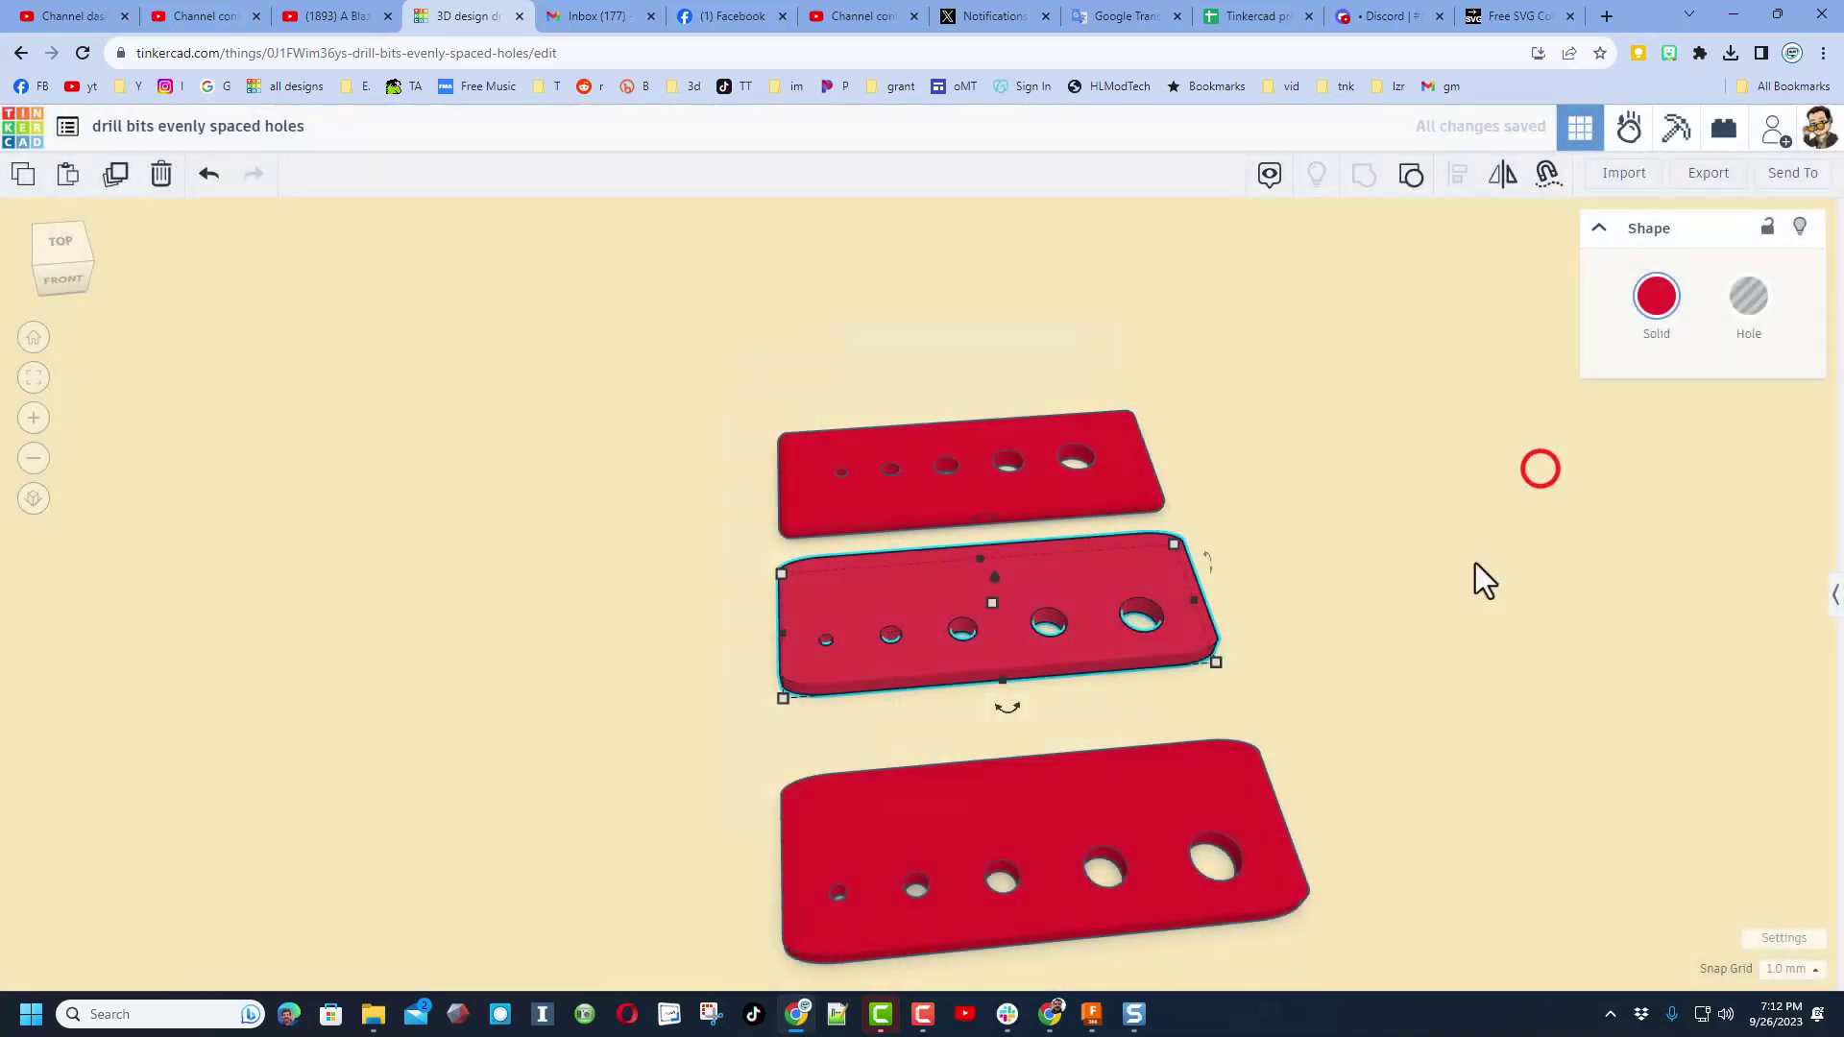
right_click_drag(1475, 567, 1408, 708)
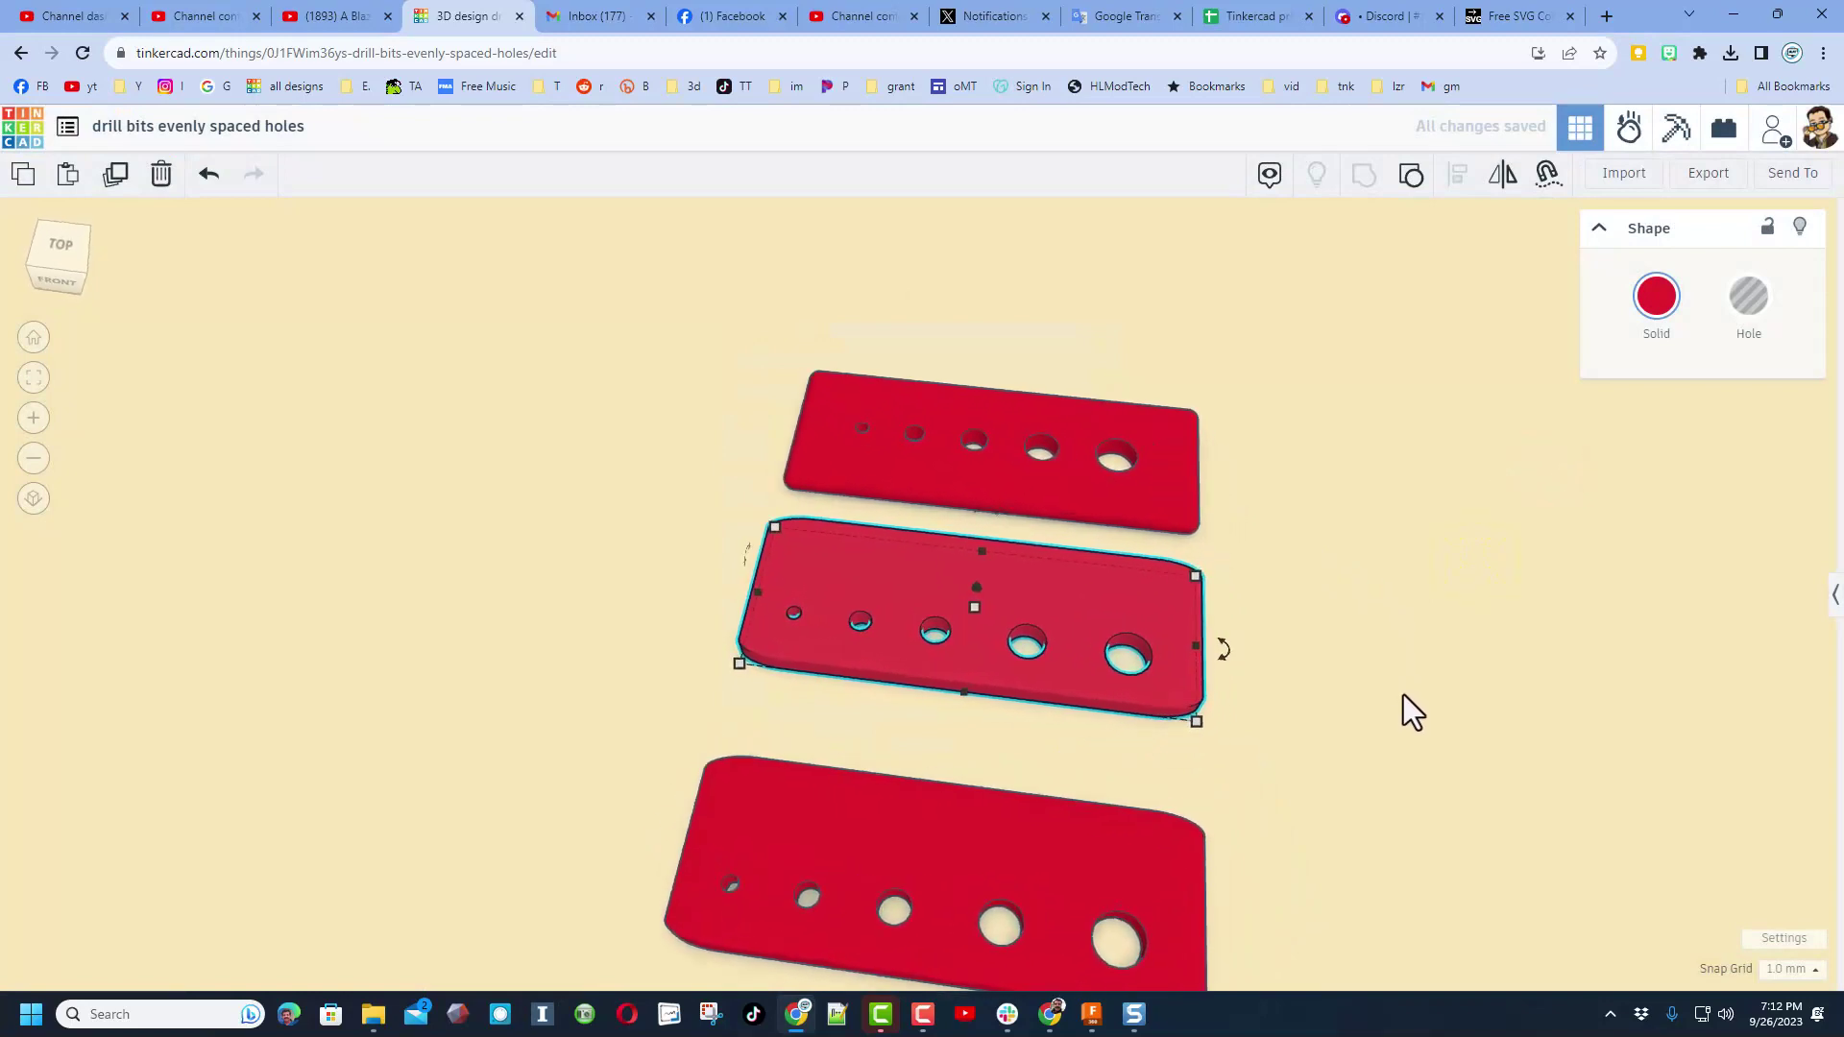
right_click_drag(1389, 588, 1271, 723)
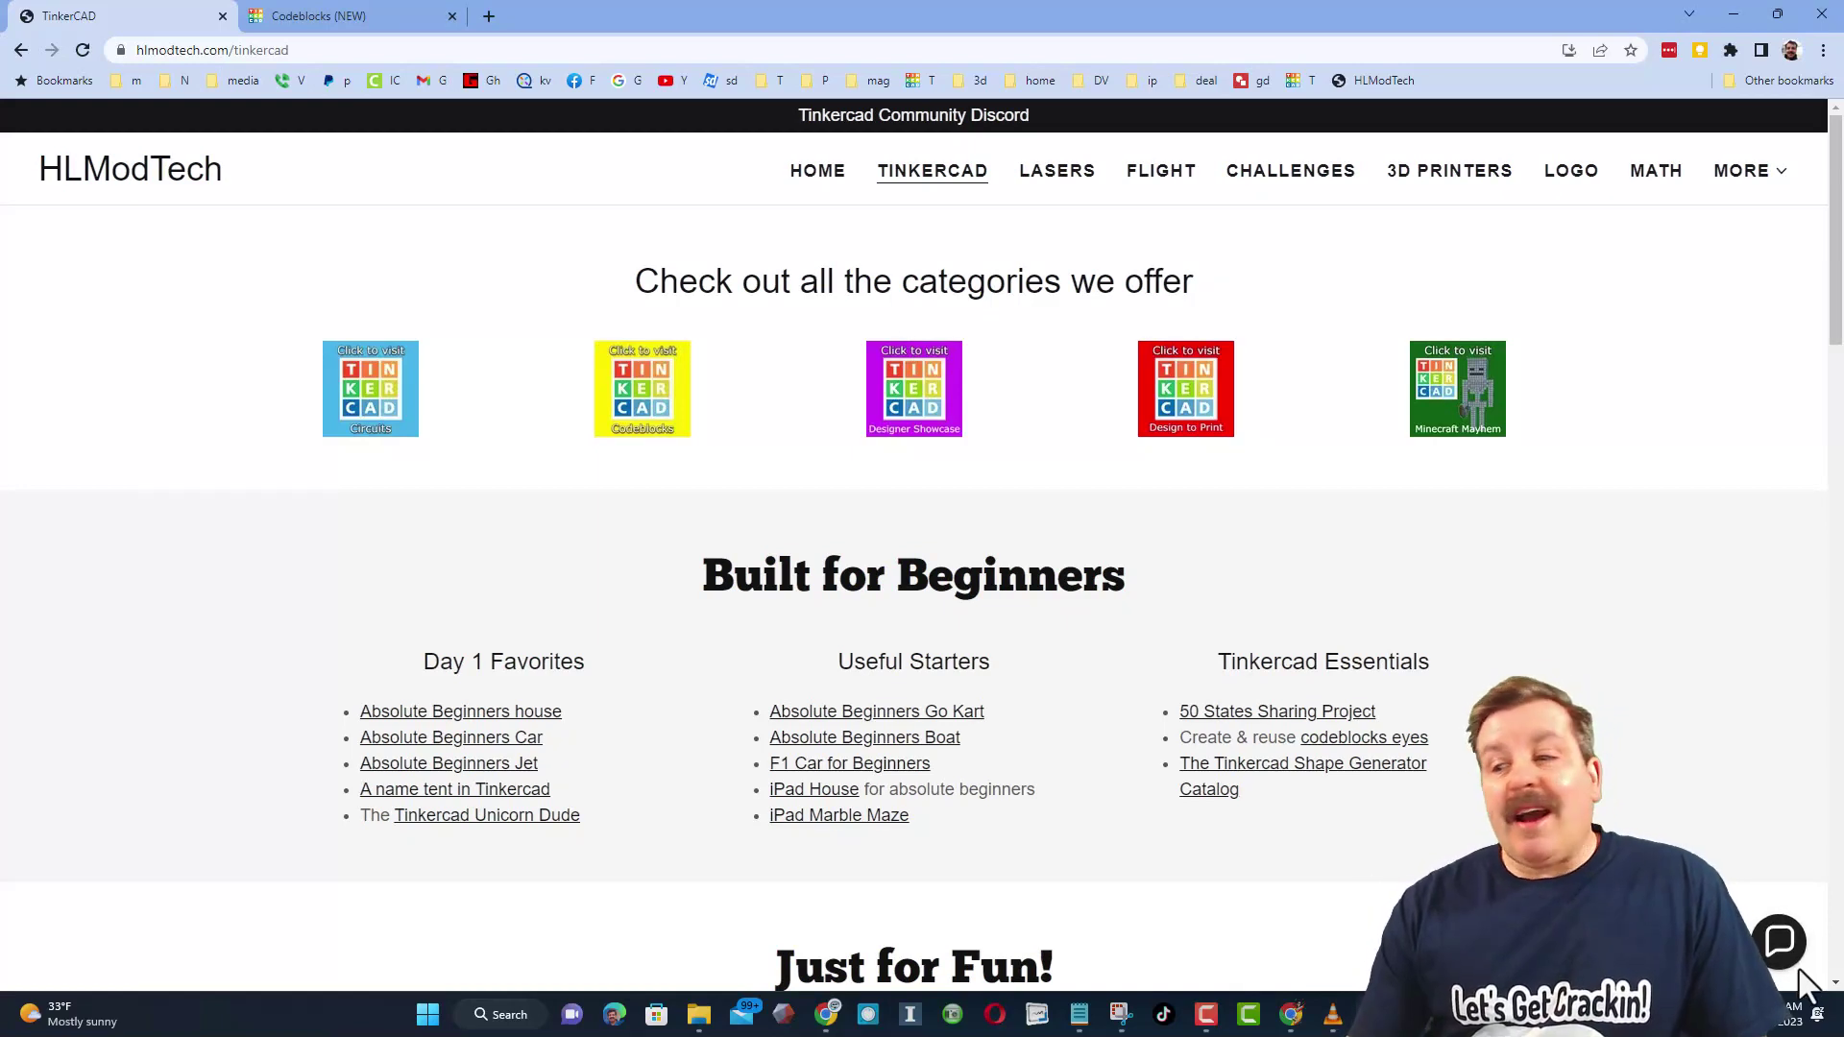
- Open the Tinkercad Community Discord invite from the HLModTech banner, then return to the TinkerCAD tab
left_click(1779, 936)
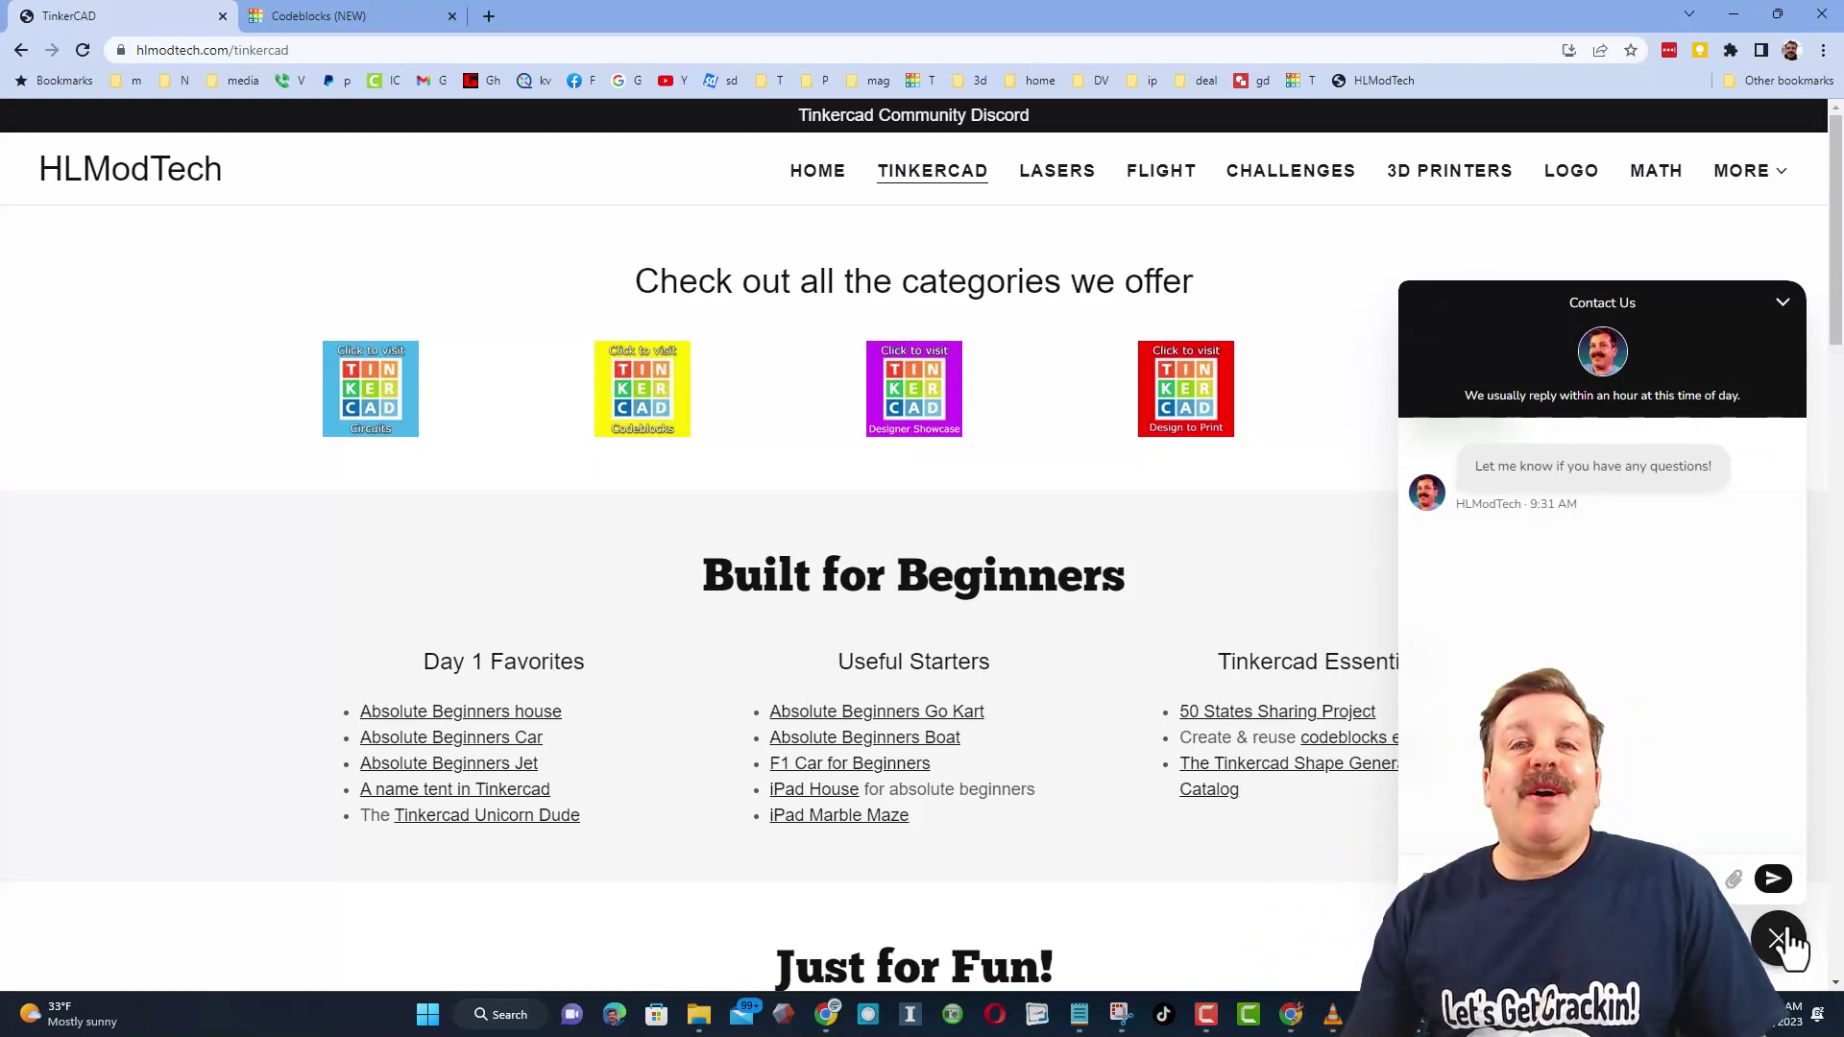
left_click(1779, 938)
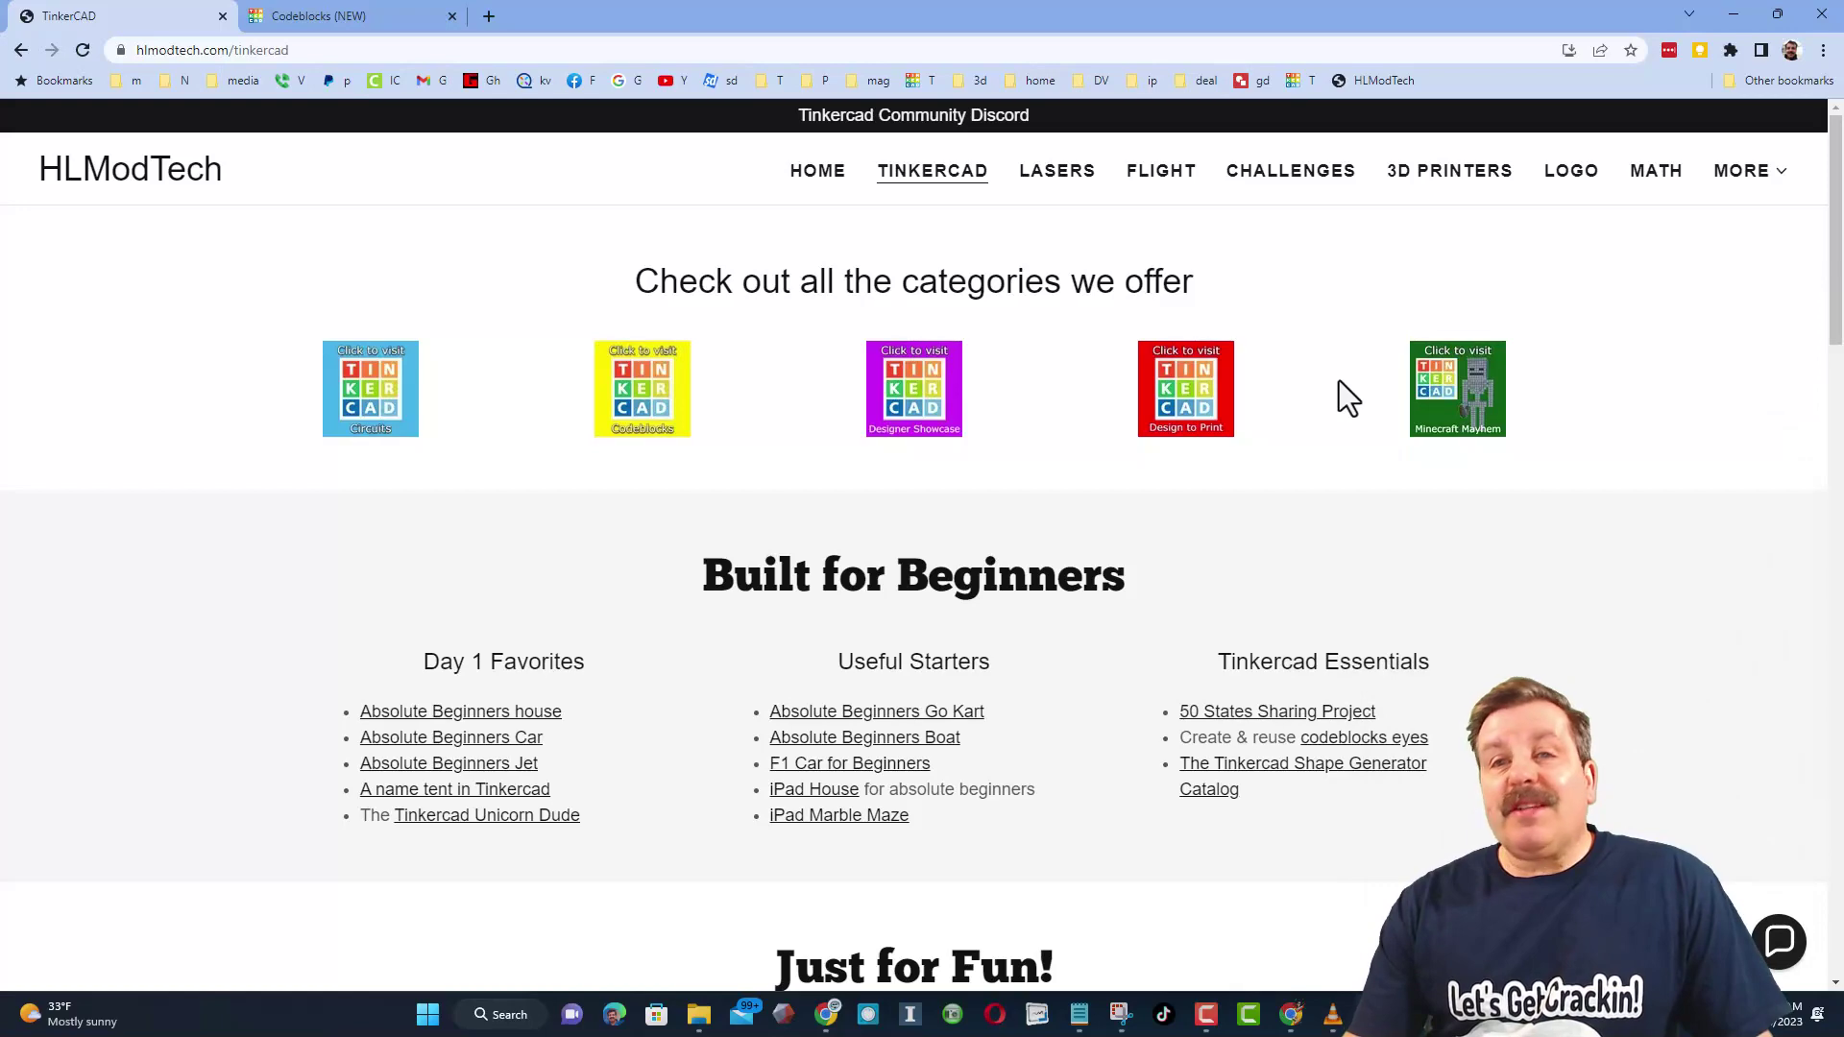
left_click(929, 126)
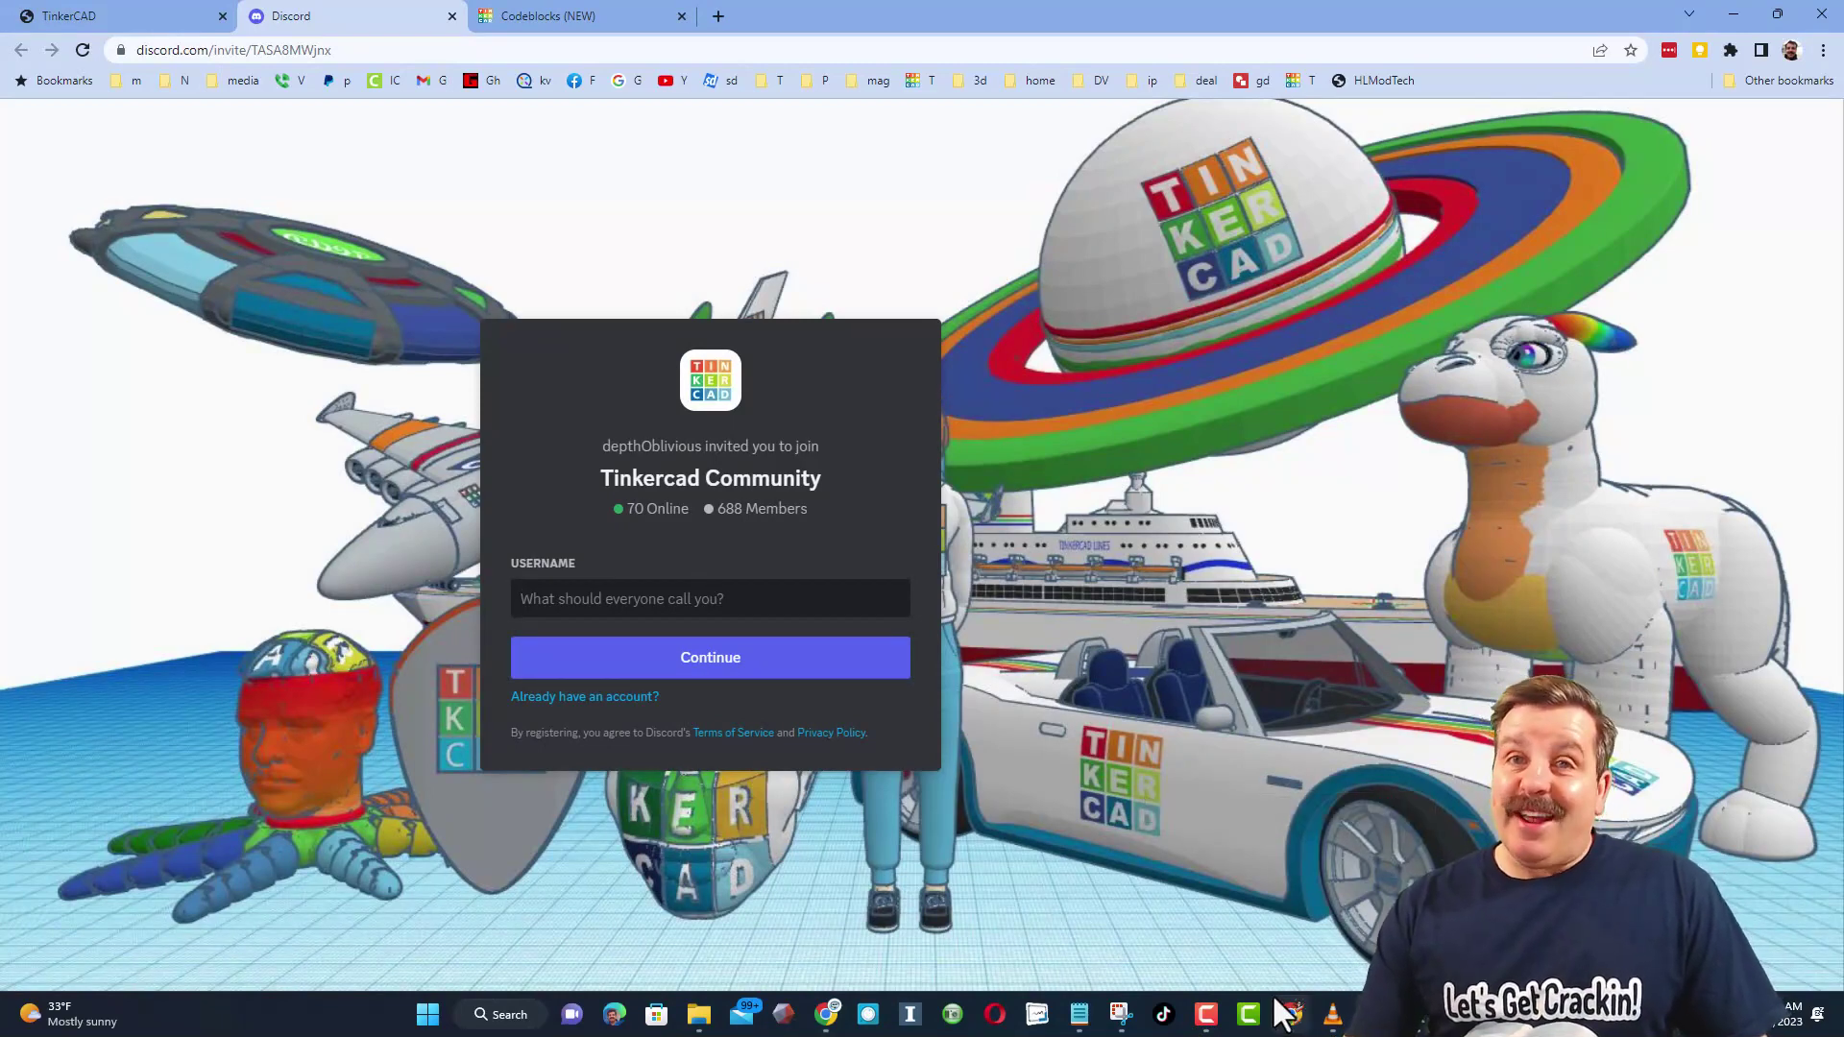
left_click(125, 16)
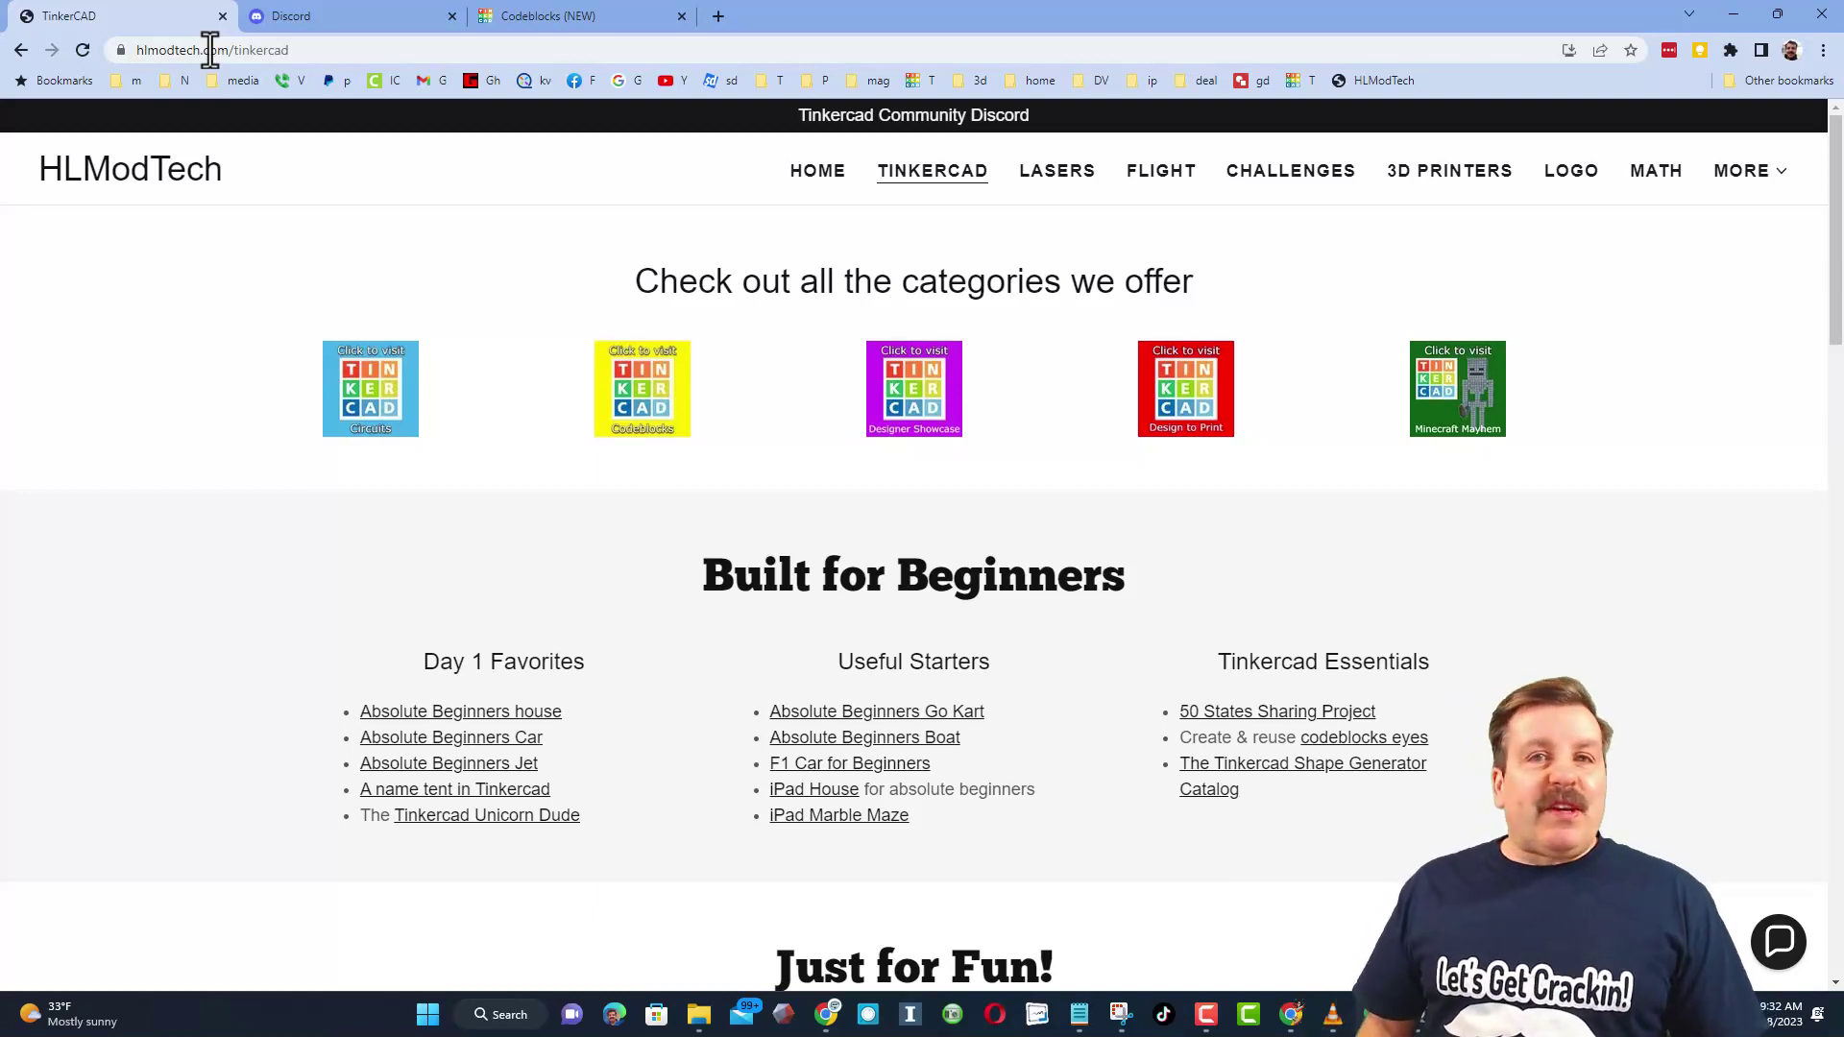